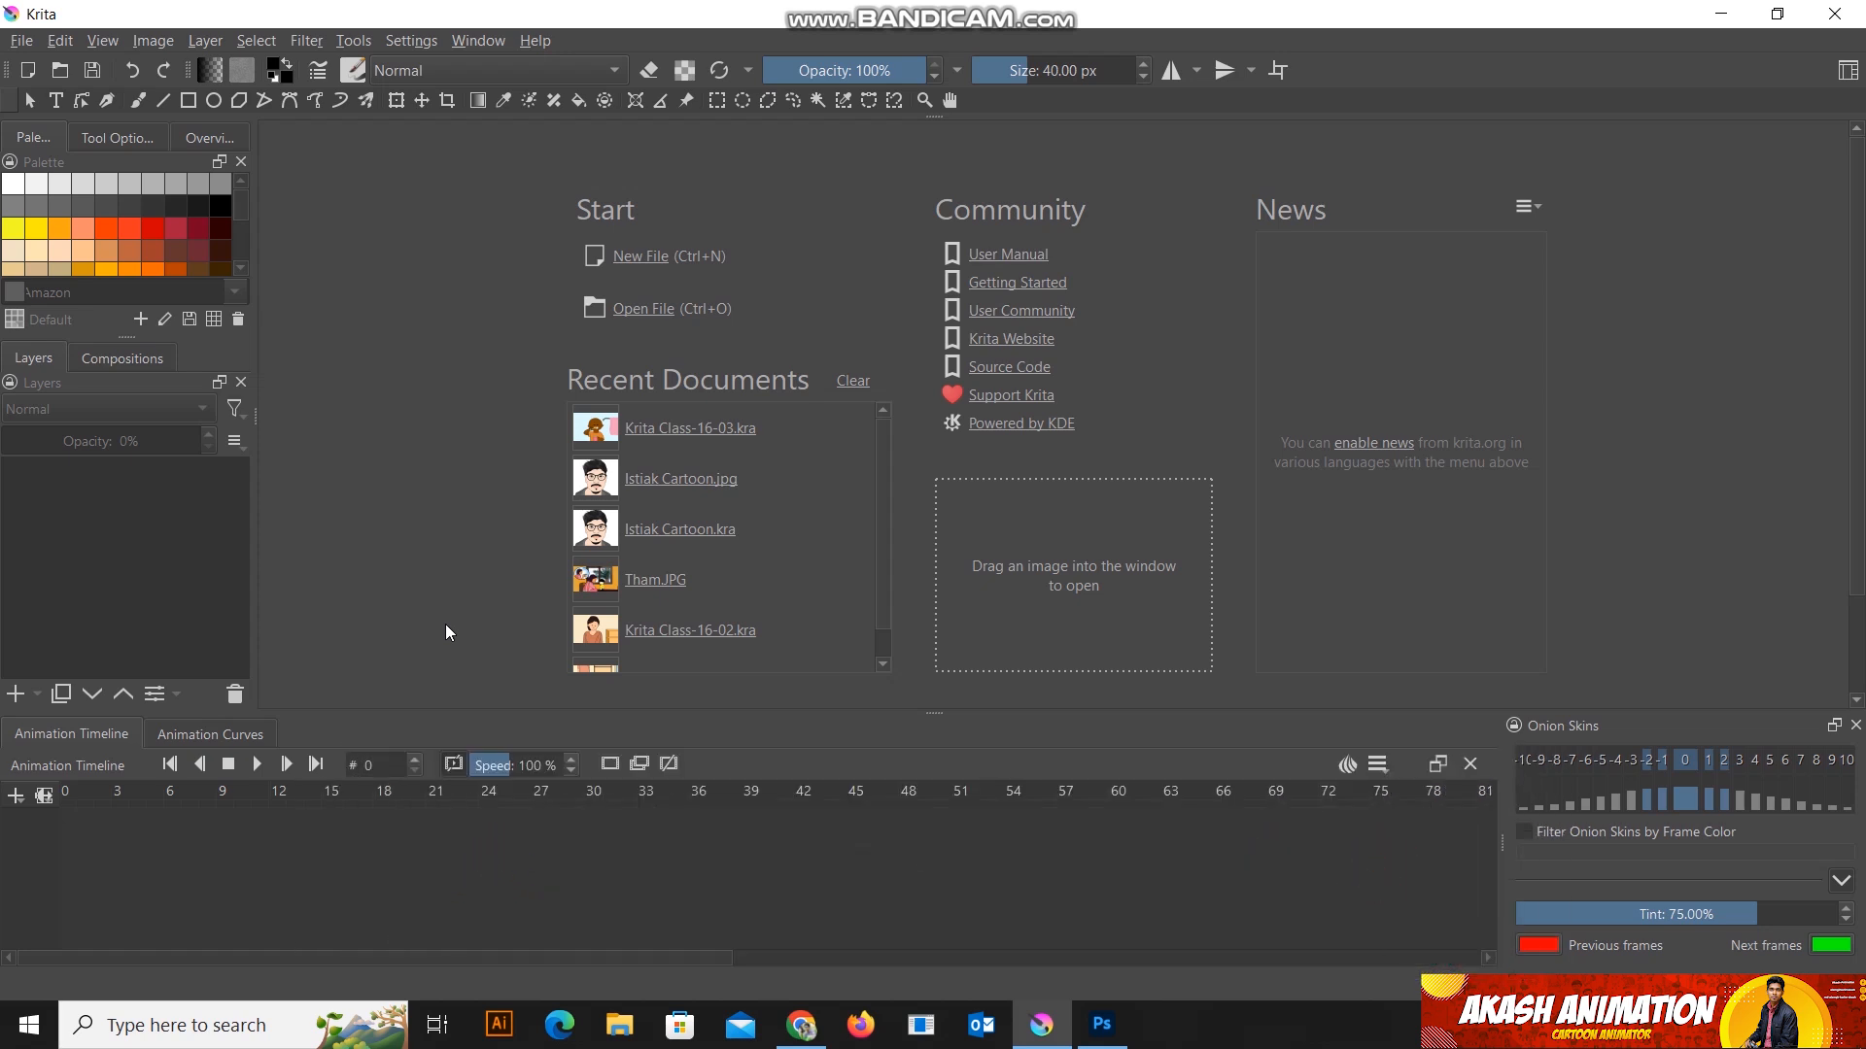
Step: Open the recent document Krita Class-16-03.kra and play back its animation
{"action": "left_click", "coordinate": [635, 428]}
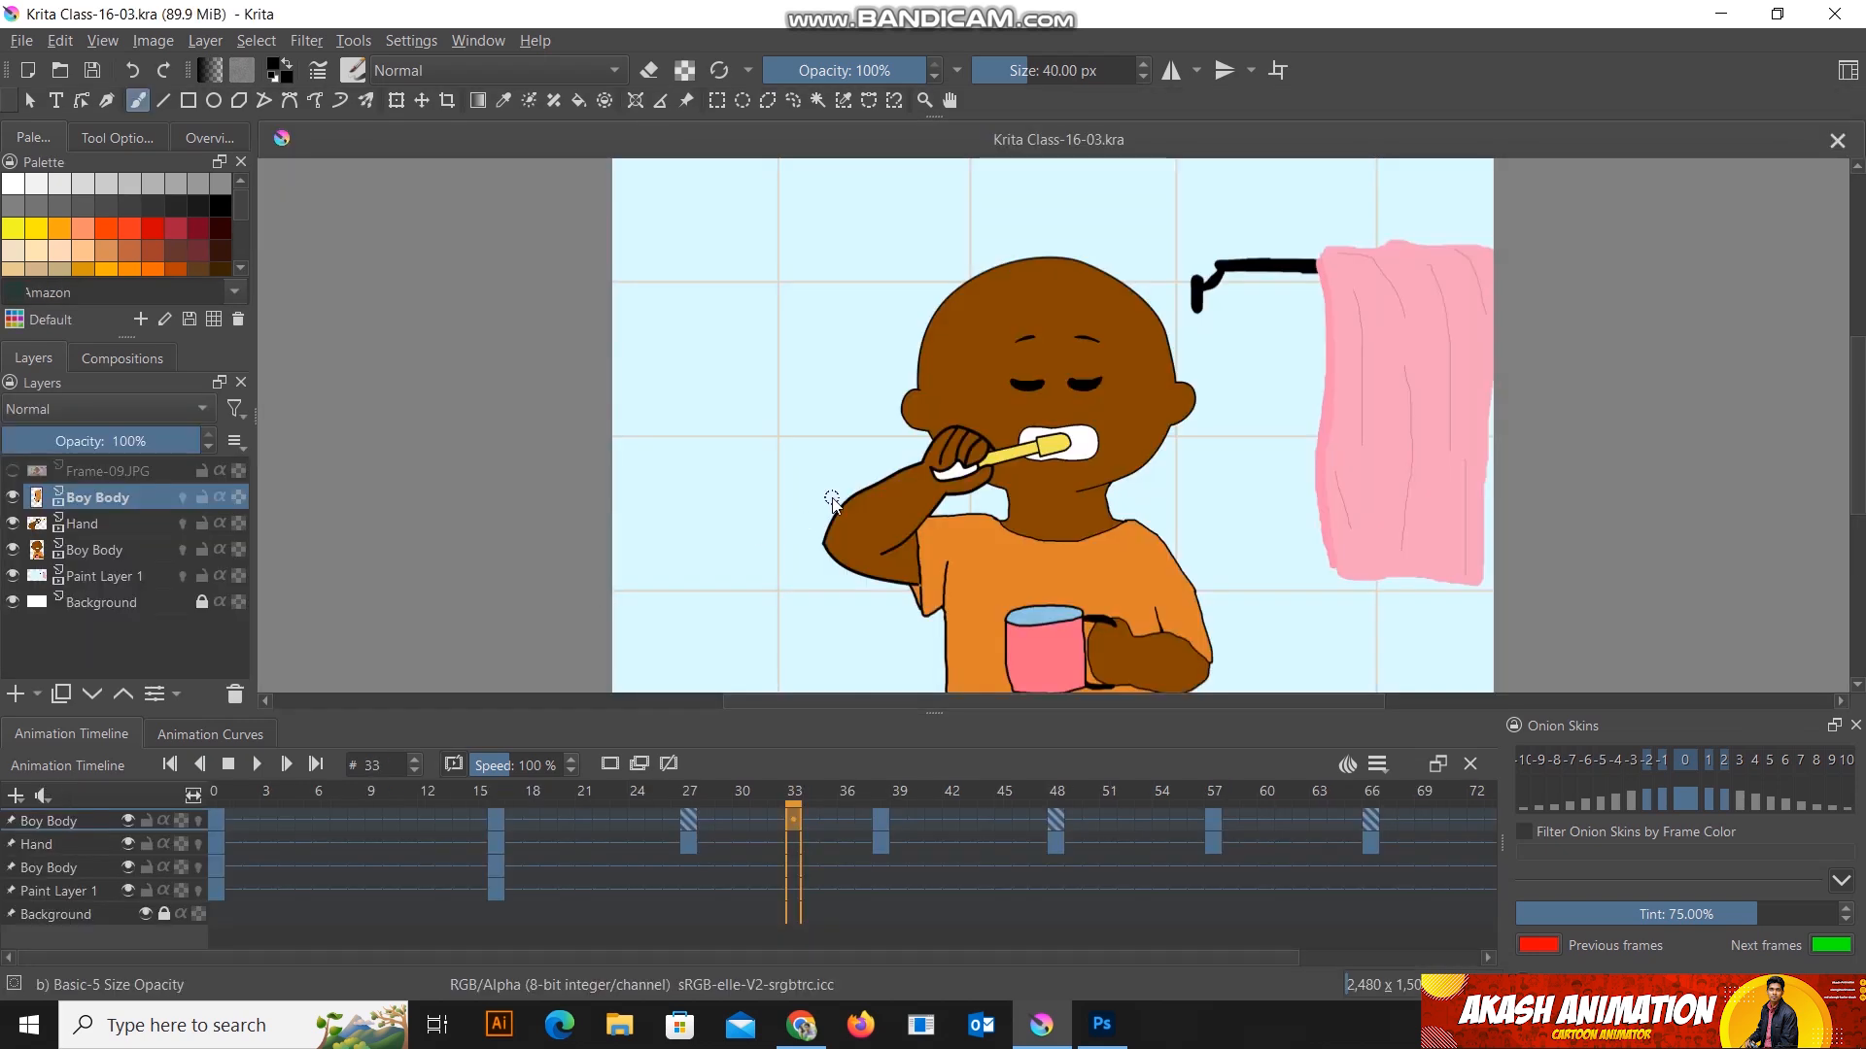
{"action": "scroll", "coordinate": [600, 437], "scroll_direction": "down", "scroll_amount": 1}
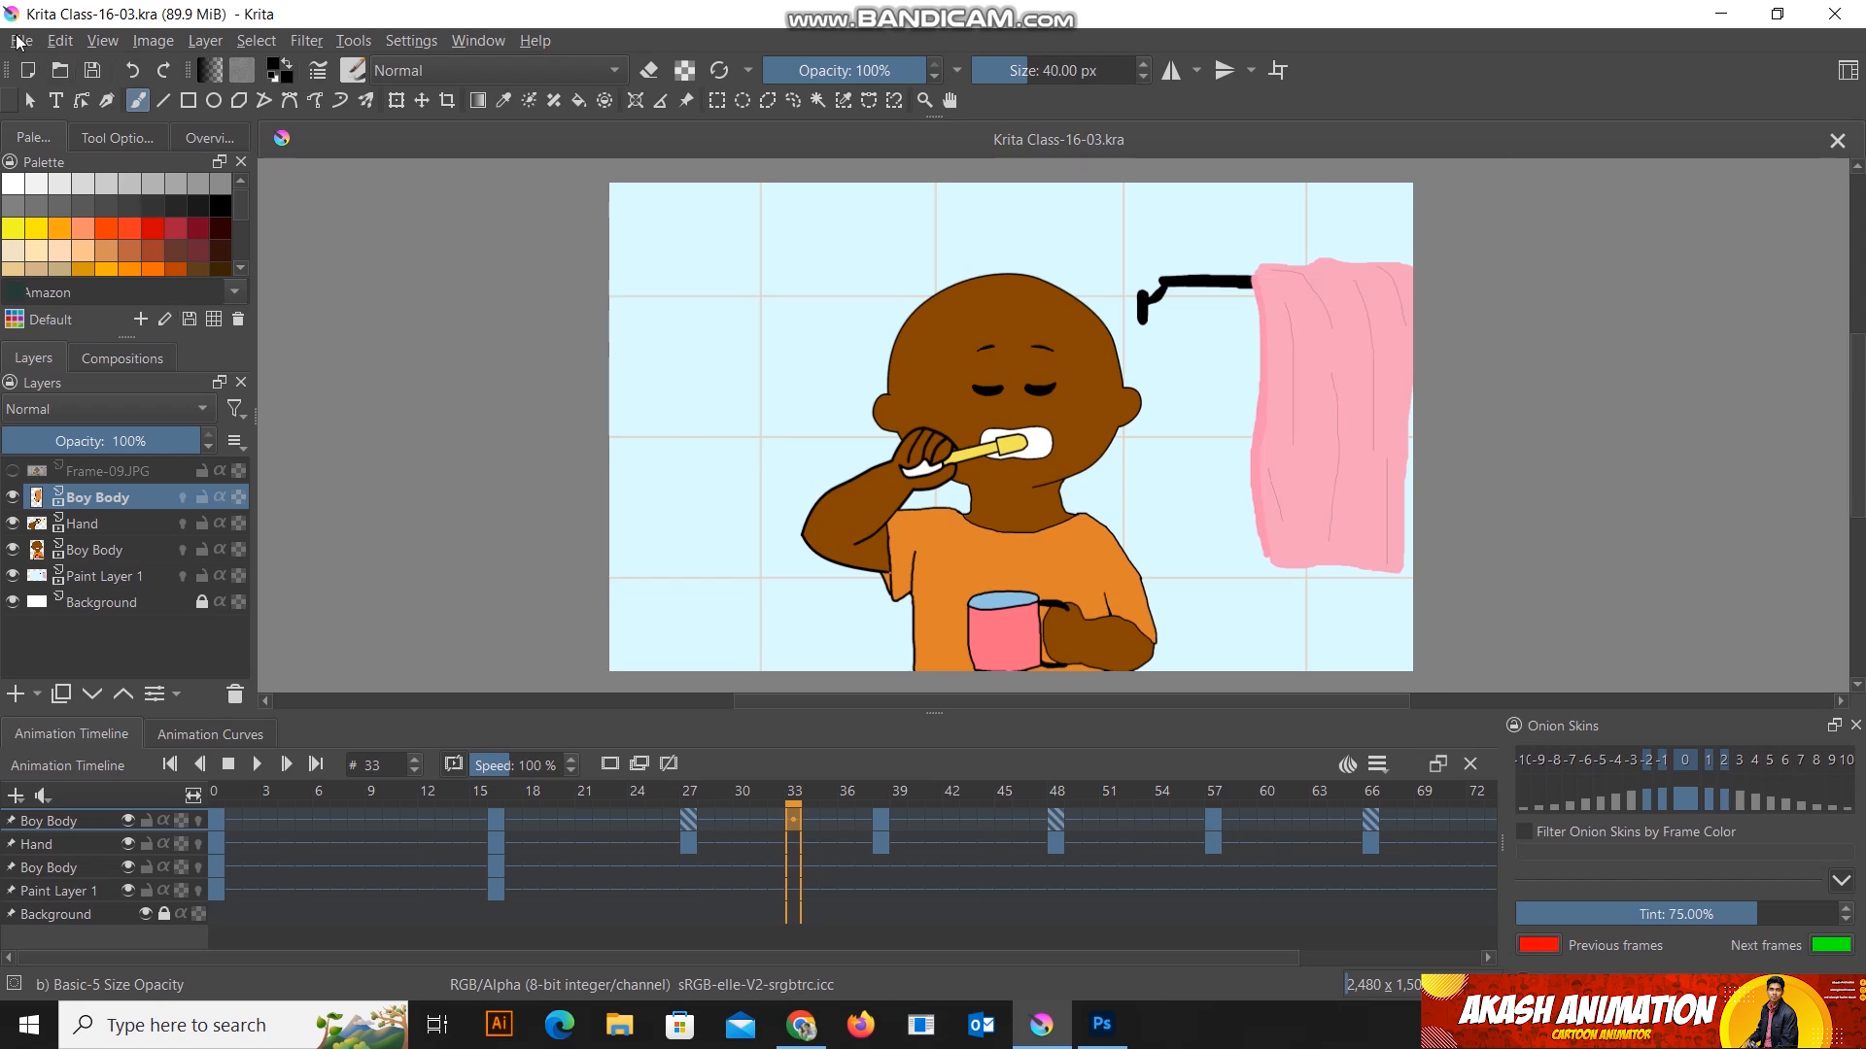
{"action": "scroll", "coordinate": [285, 633], "scroll_direction": "down", "scroll_amount": 1}
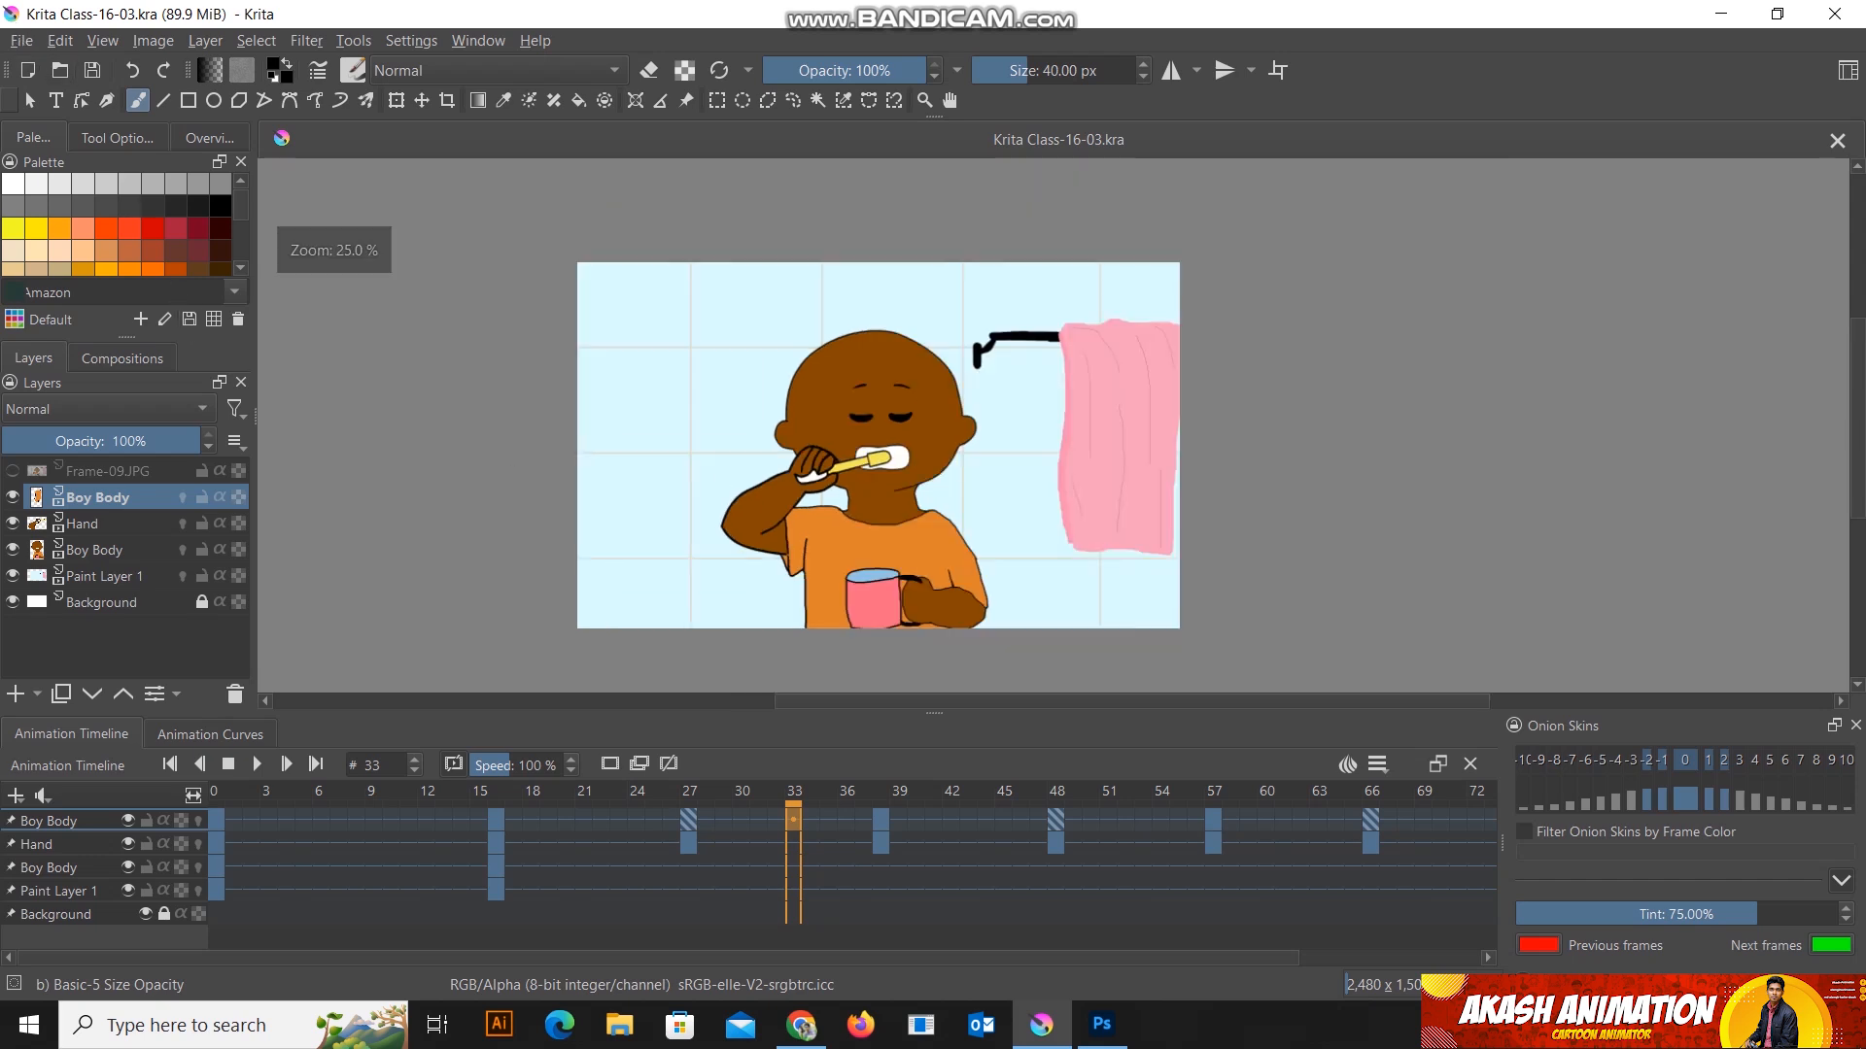
{"action": "left_click", "coordinate": [256, 765]}
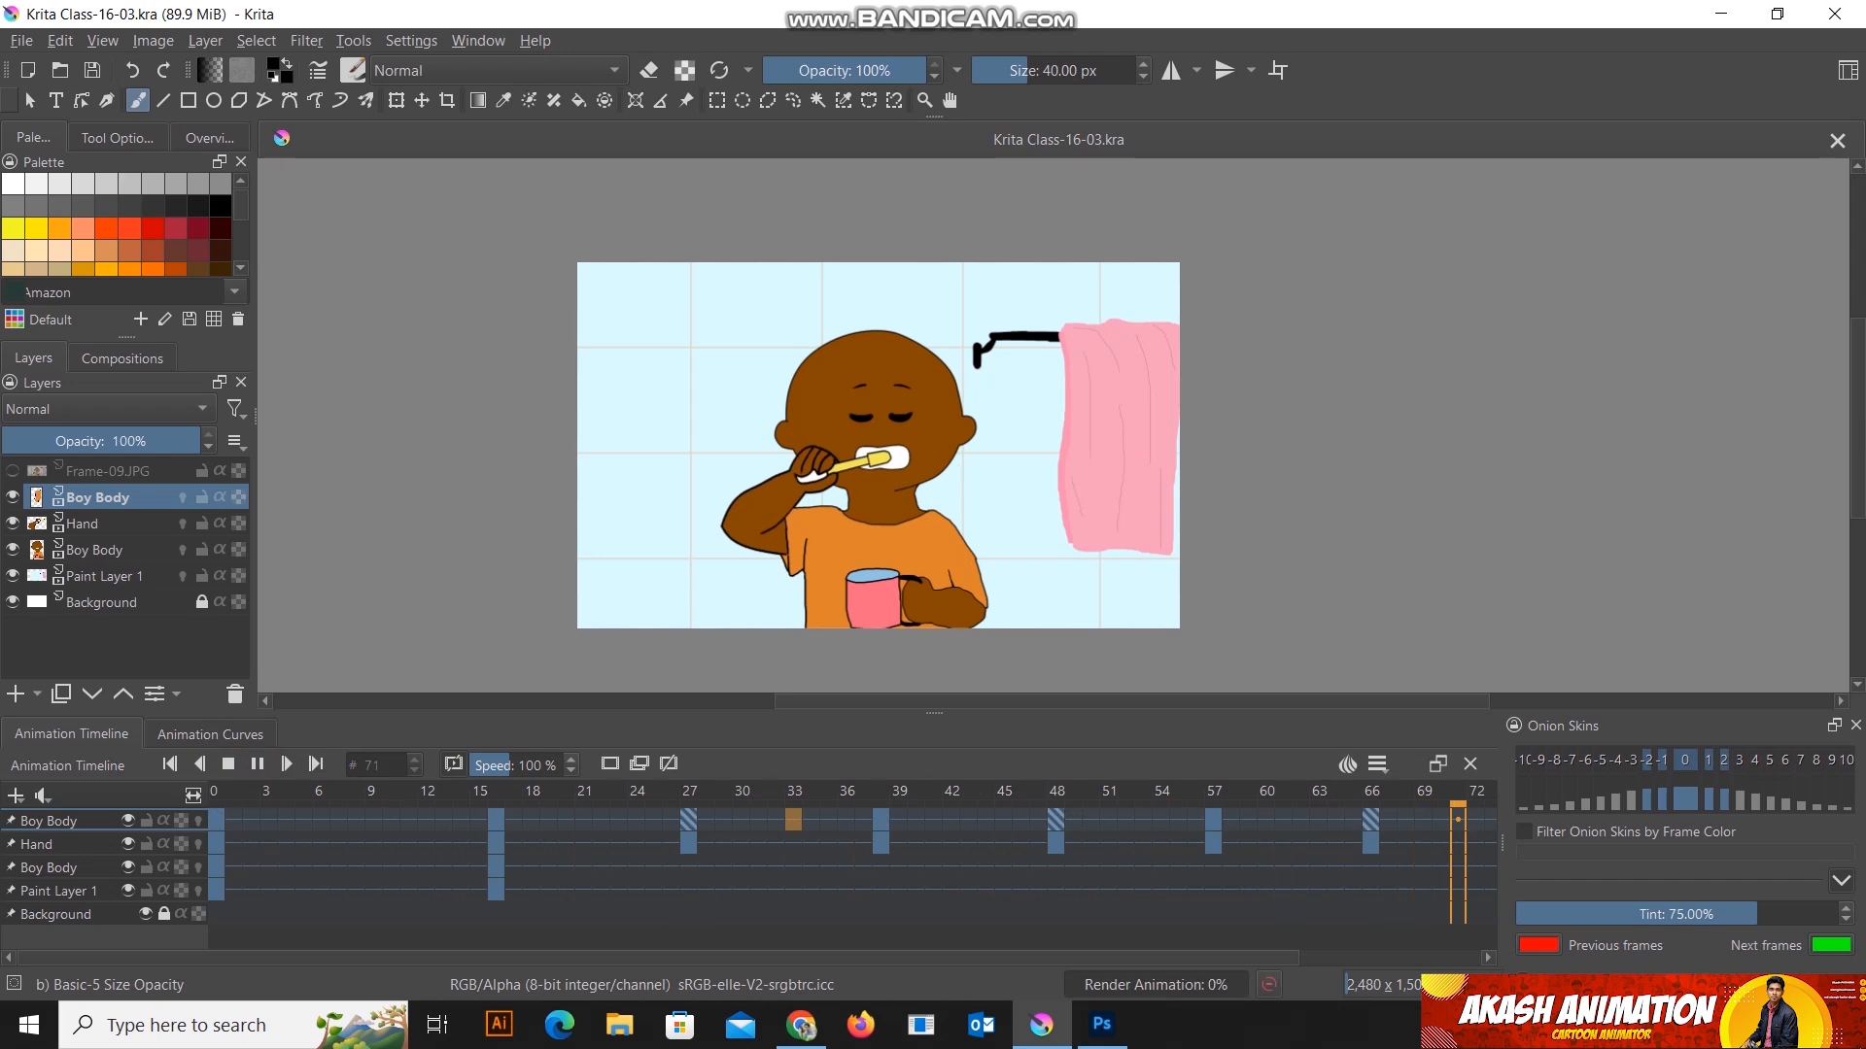
{"action": "left_click", "coordinate": [259, 770]}
Step: Review the Render Animation settings for video export and close them without rendering
{"action": "left_click", "coordinate": [17, 43]}
{"action": "left_click", "coordinate": [85, 374]}
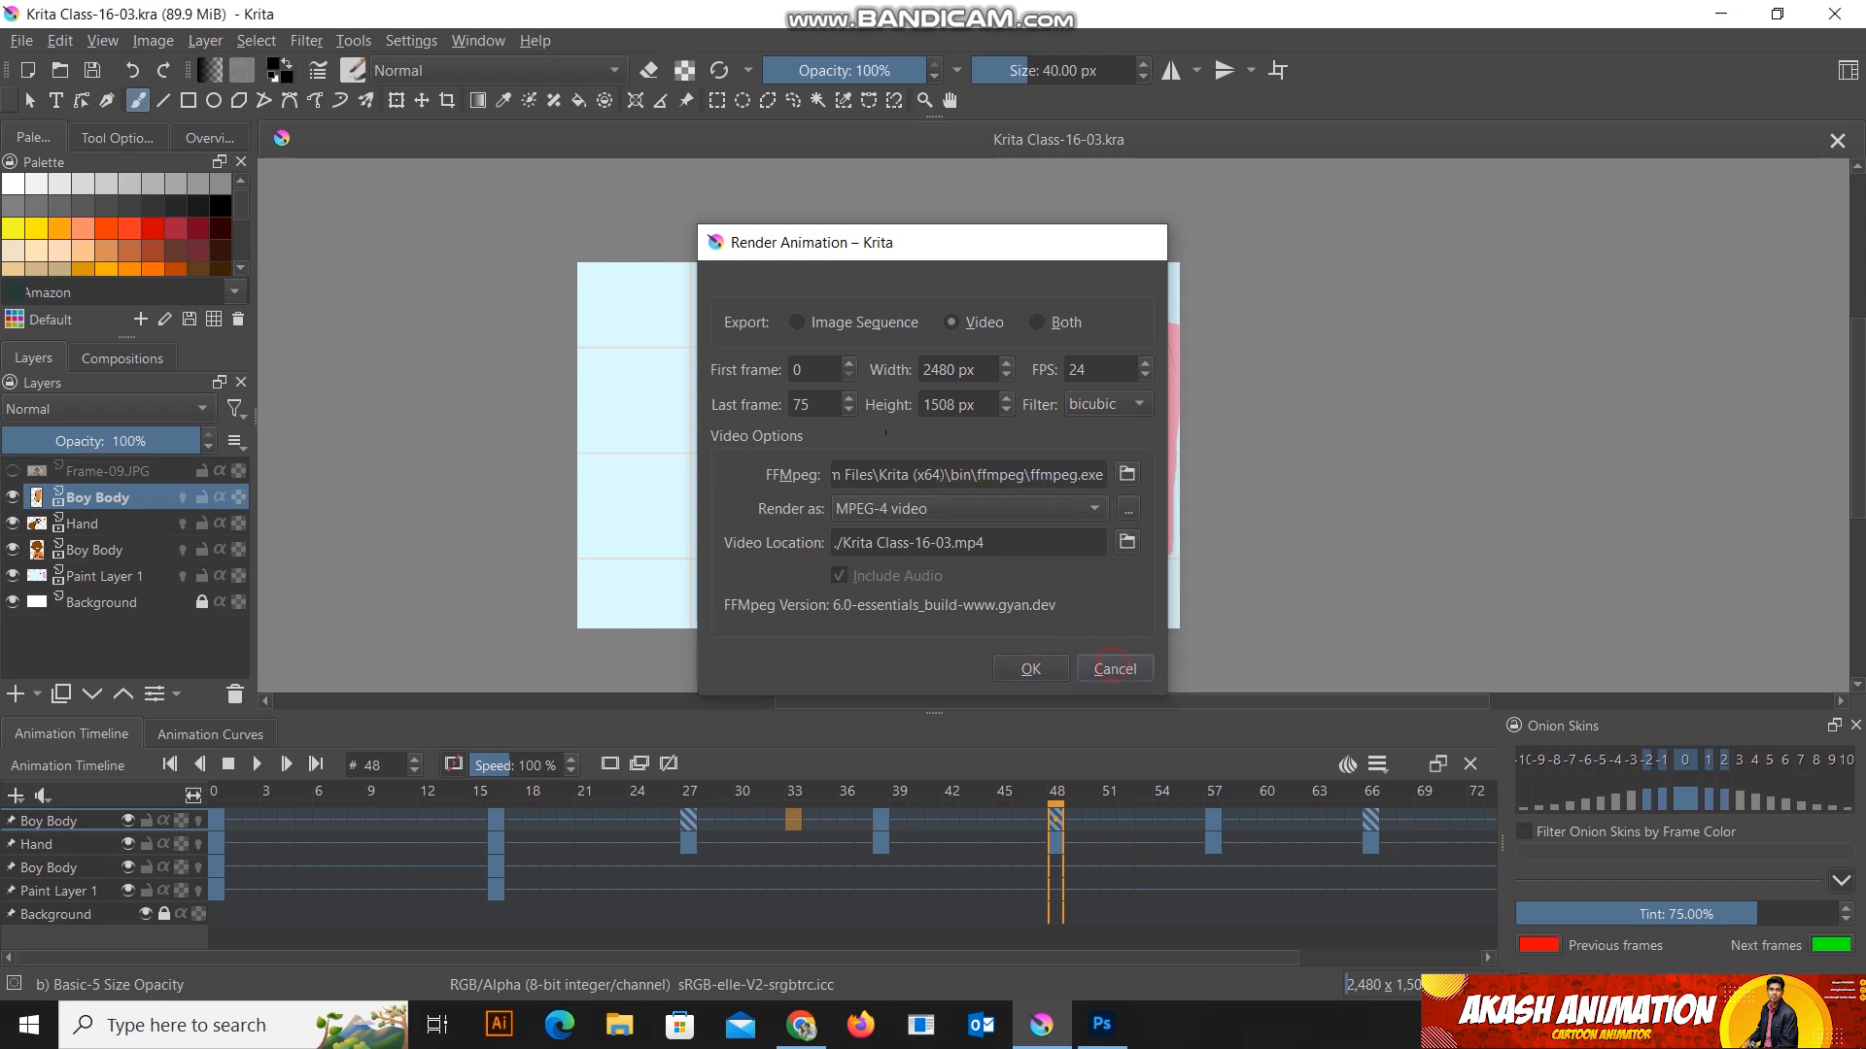
{"action": "left_click", "coordinate": [1114, 668]}
Step: Switch to Chrome and search Google for ffmpeg in a new tab
{"action": "left_click", "coordinate": [799, 1020]}
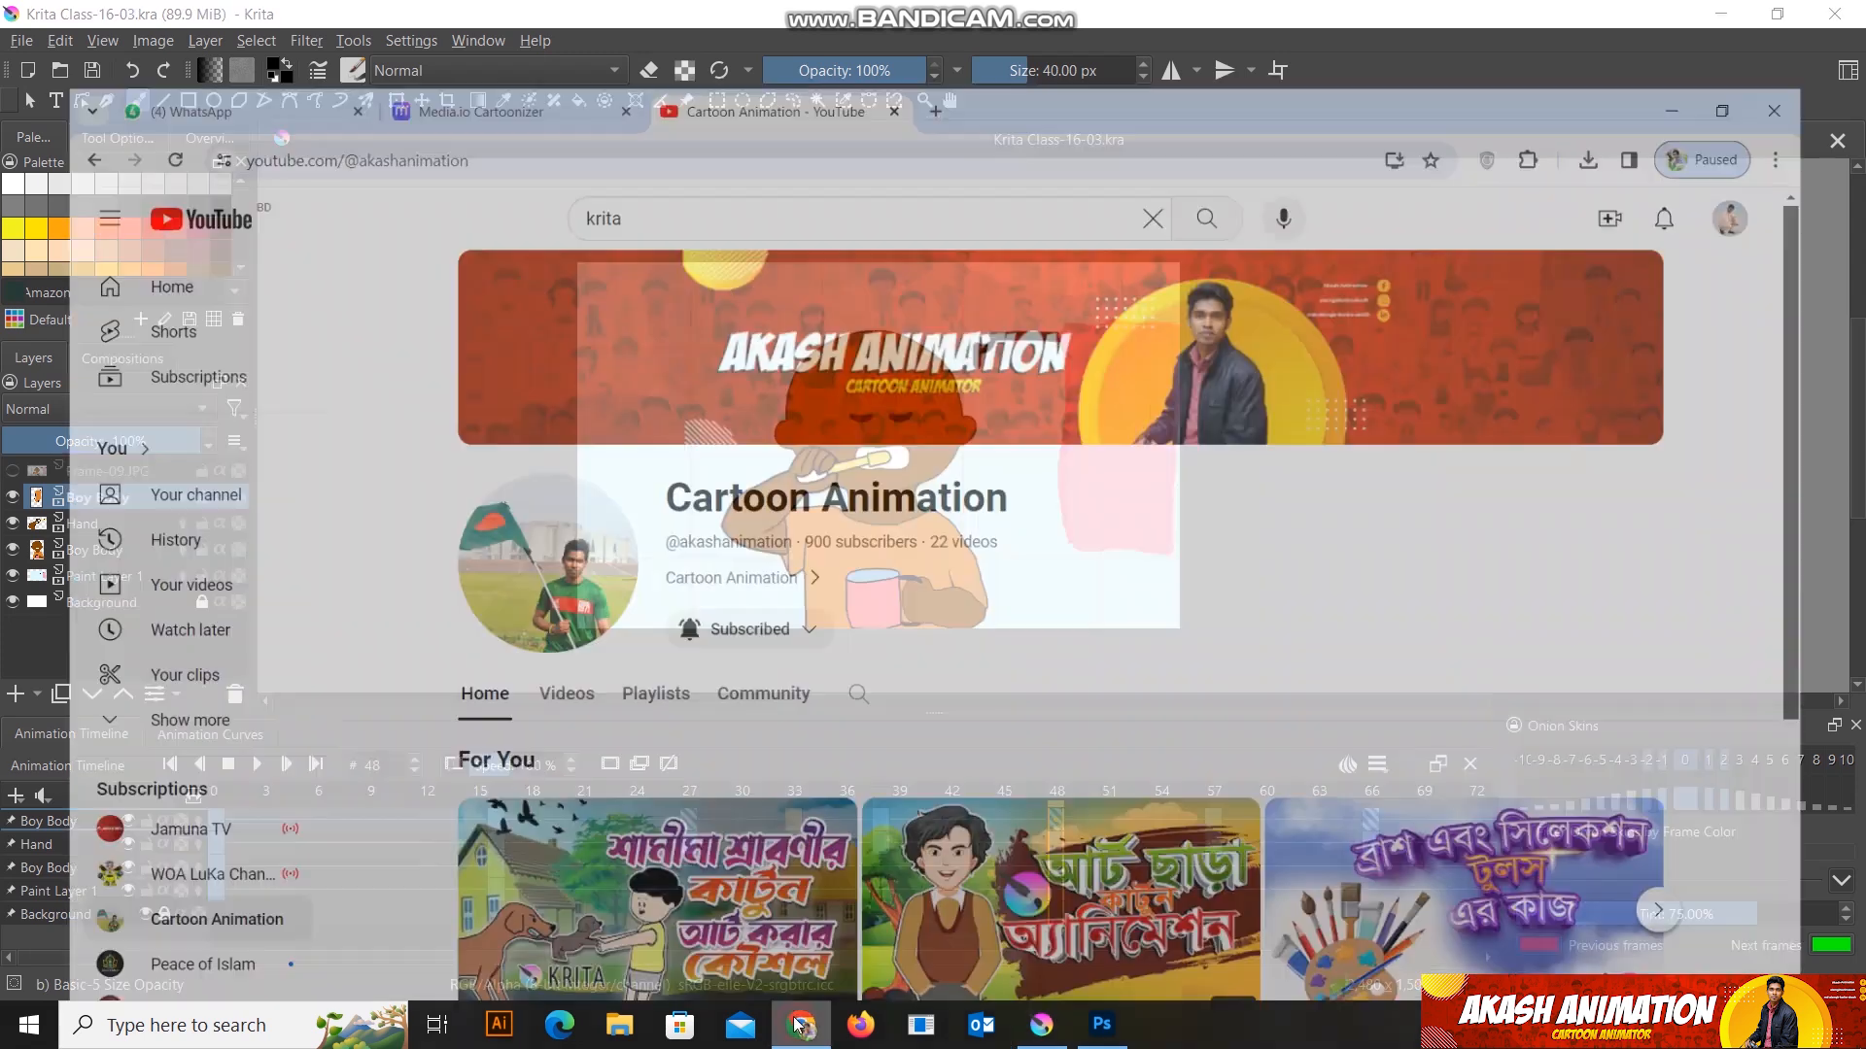
{"action": "left_click", "coordinate": [936, 35]}
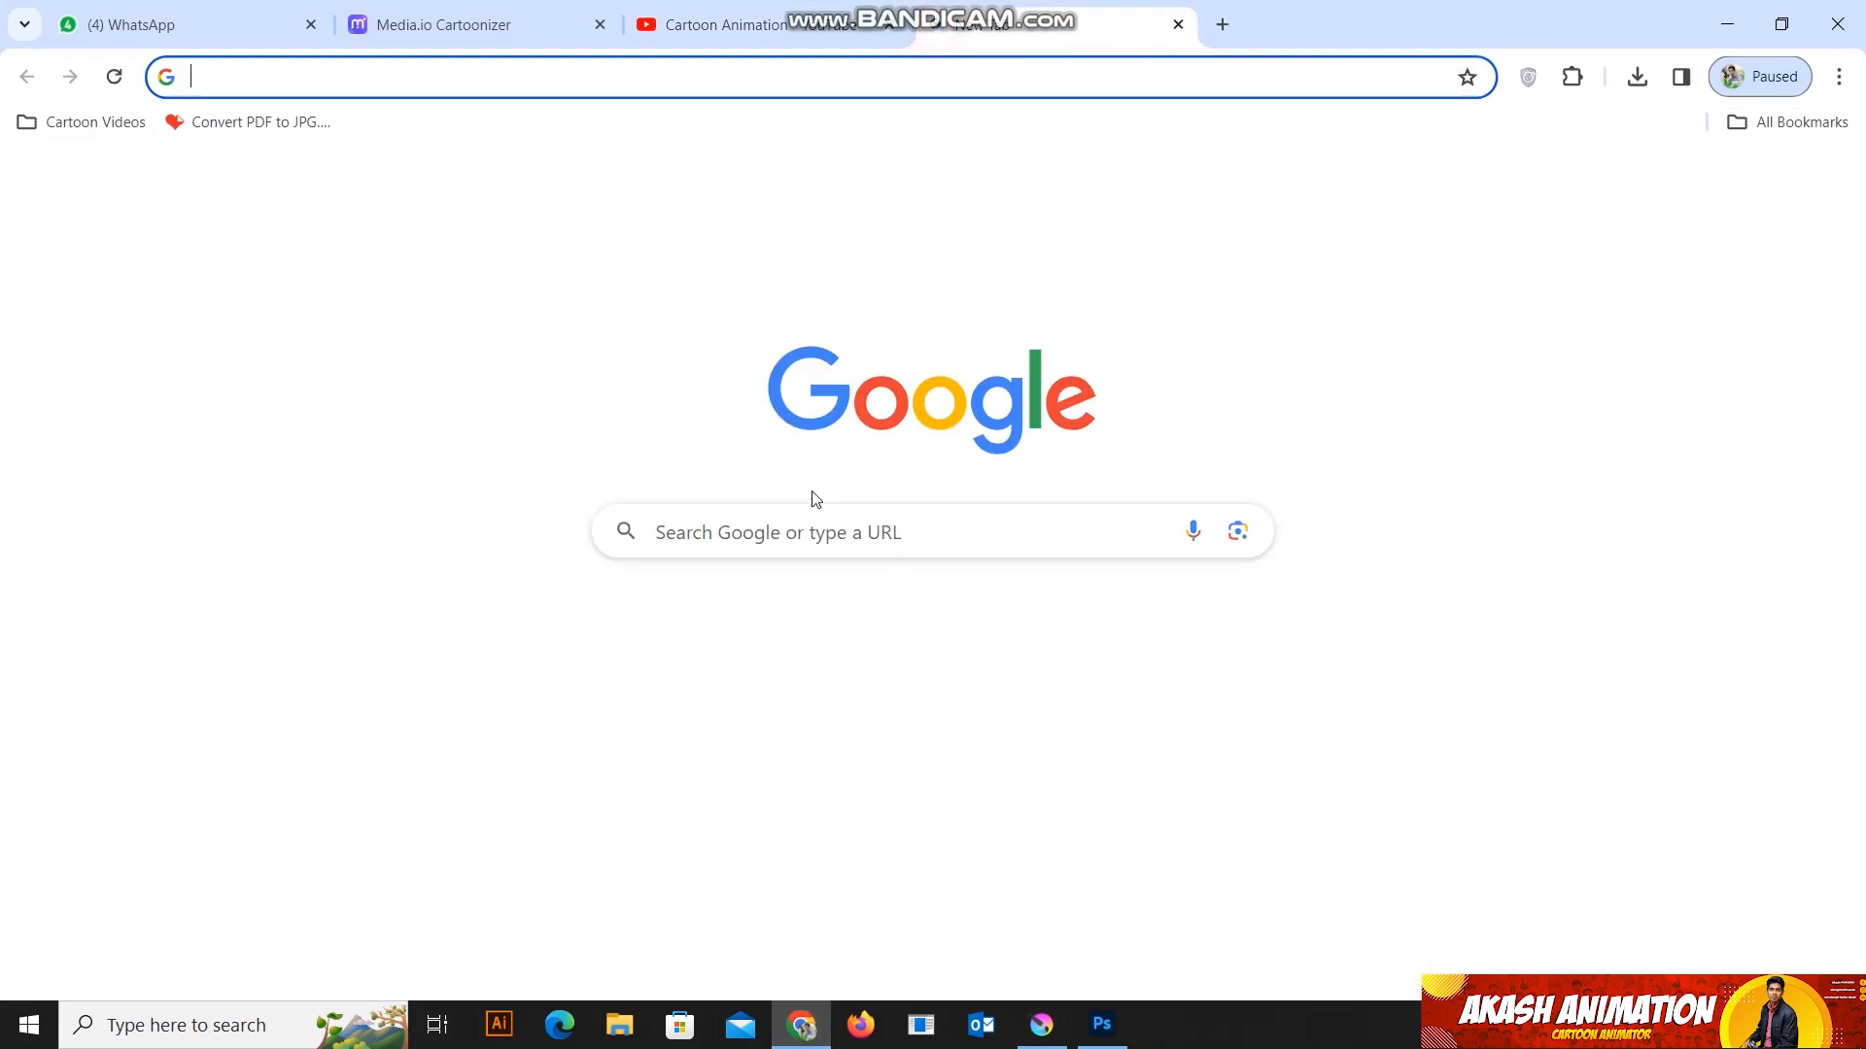
{"action": "left_click", "coordinate": [701, 517]}
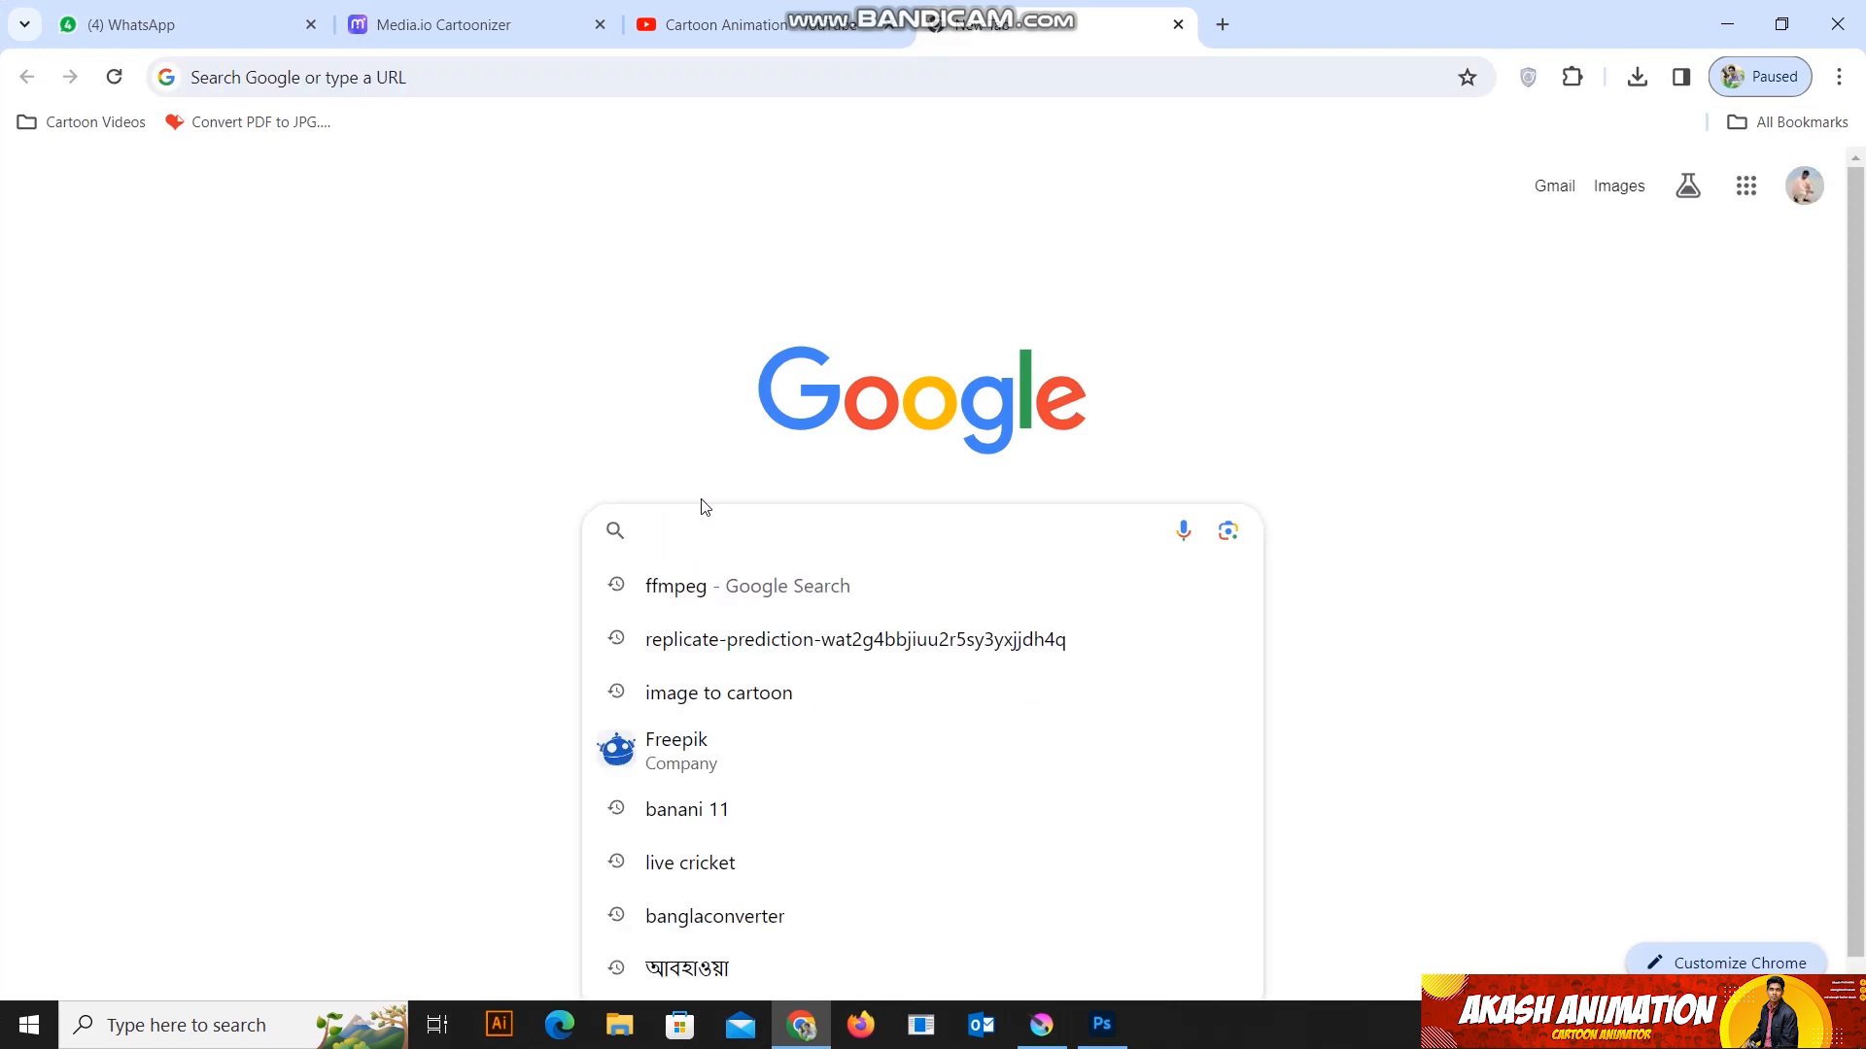
{"action": "type", "text": "ffm"}
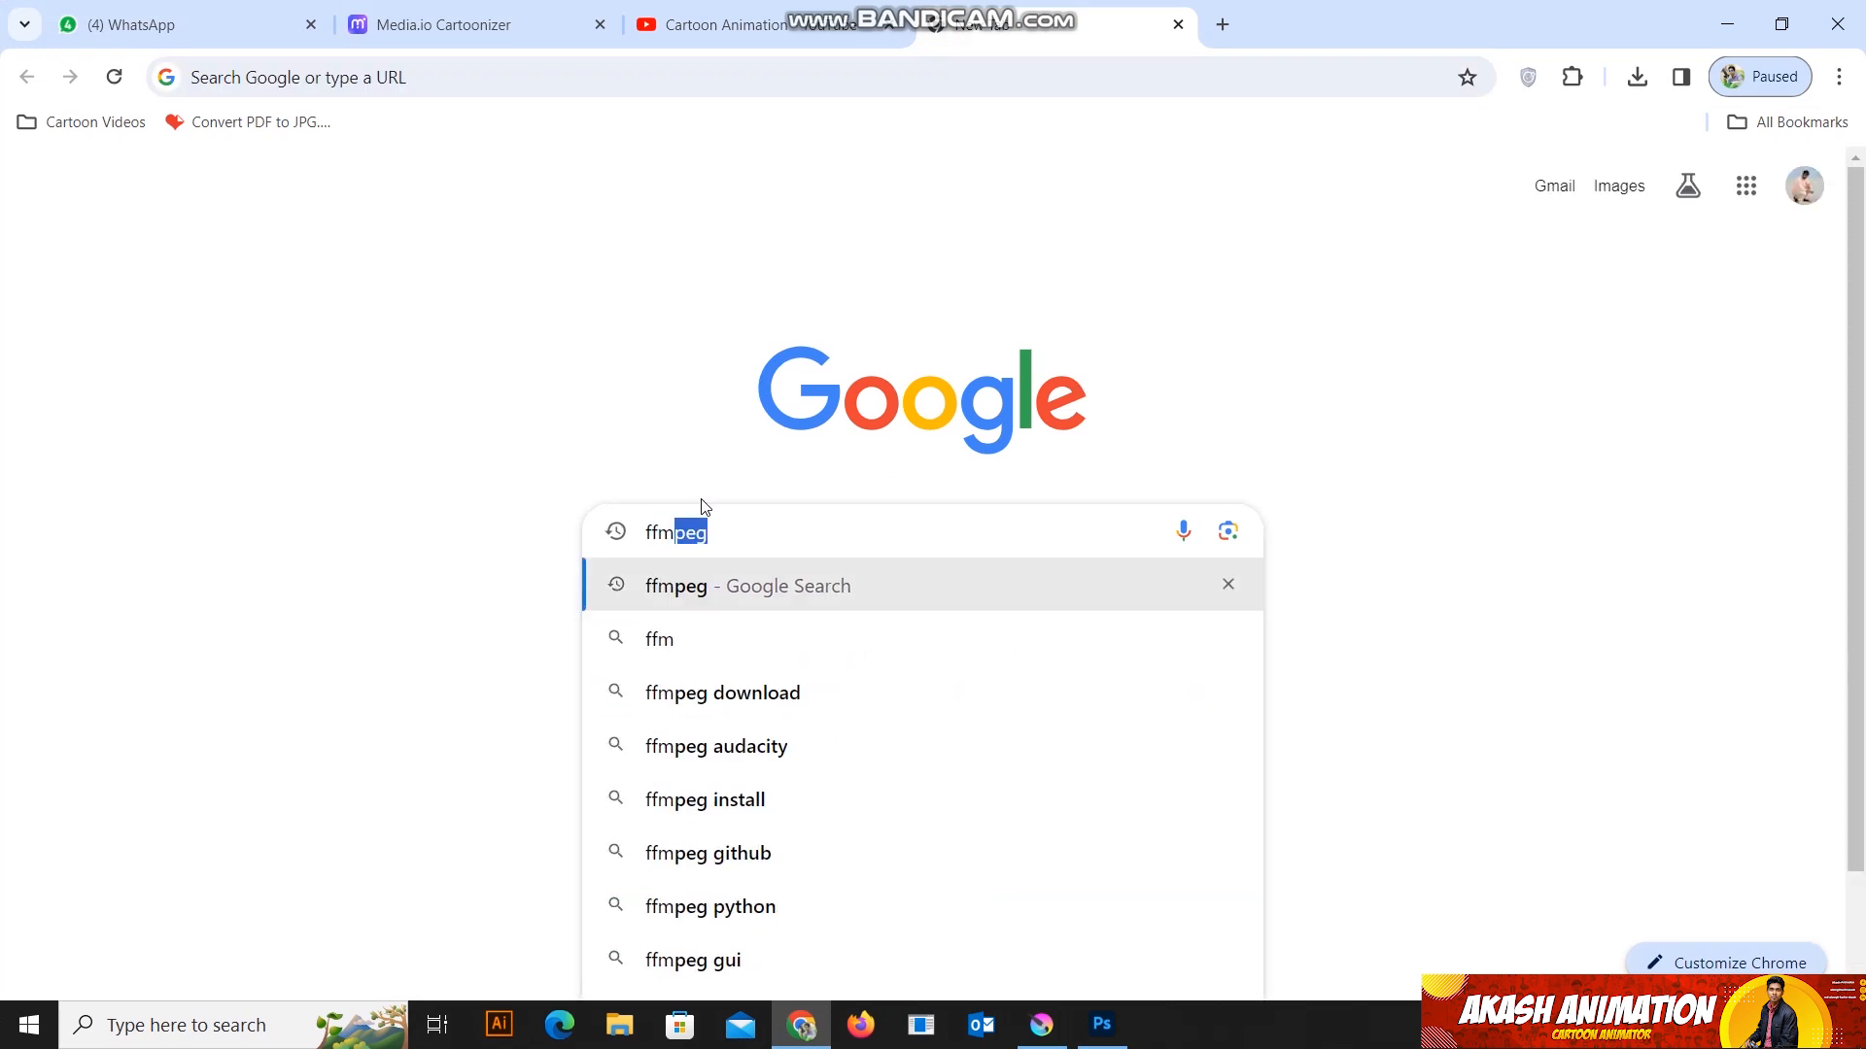
{"action": "type", "text": "peg"}
{"action": "key", "text": "Return"}
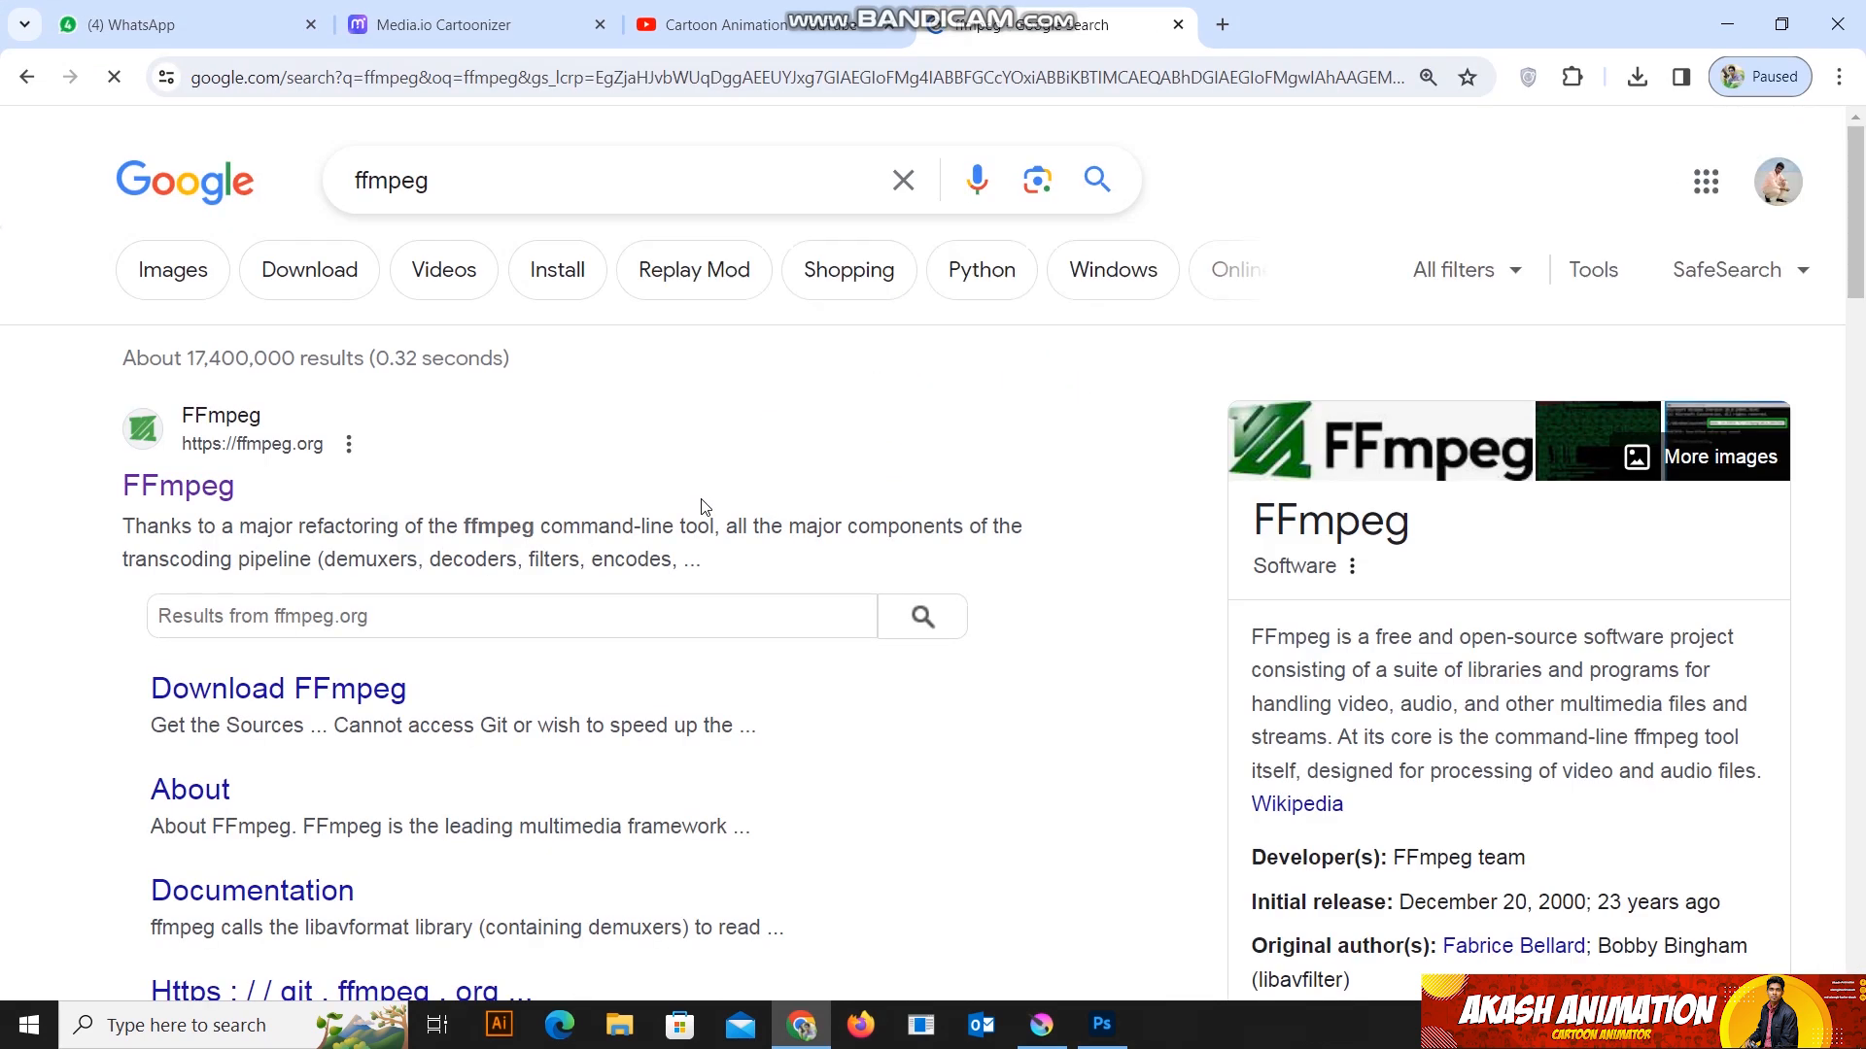
Step: Open the ffmpeg.org download page and follow the link to the Windows builds from gyan.dev
{"action": "left_click", "coordinate": [186, 491]}
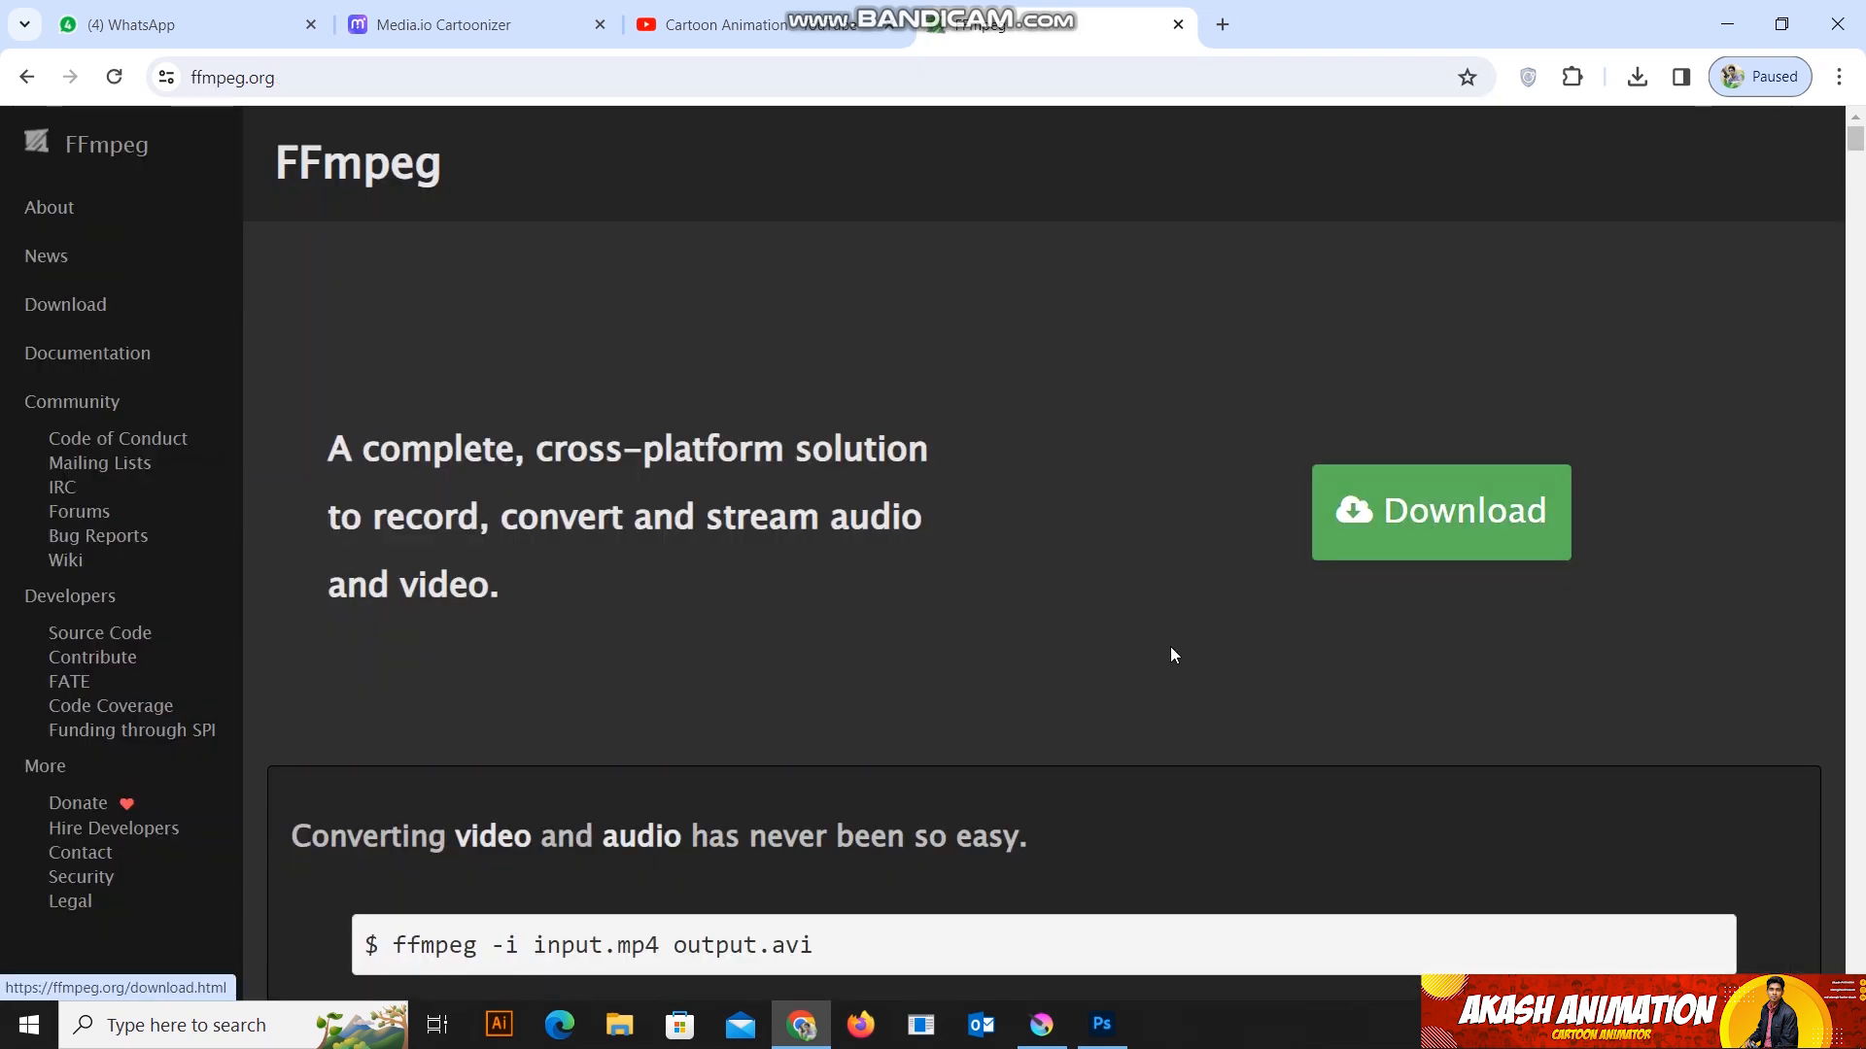
{"action": "left_click", "coordinate": [1428, 515]}
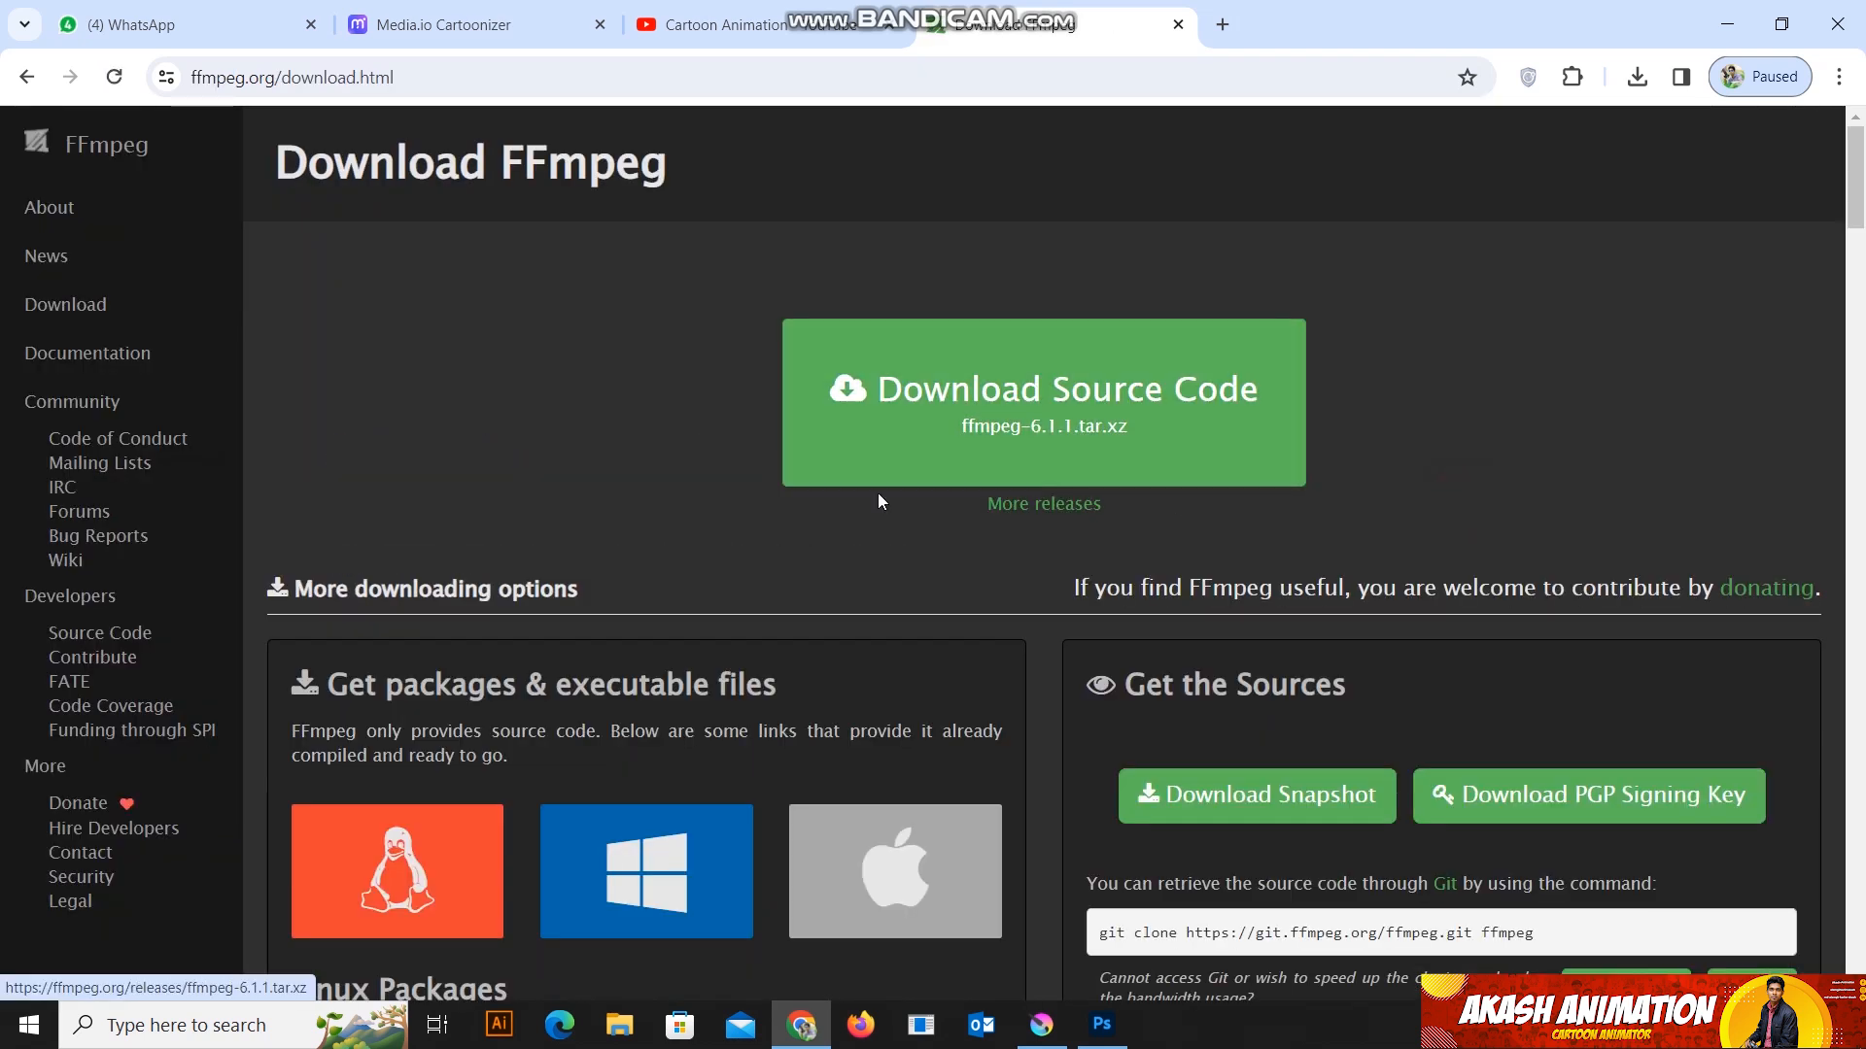
{"action": "scroll", "coordinate": [516, 473], "scroll_direction": "down", "scroll_amount": 1}
{"action": "scroll", "coordinate": [516, 473], "scroll_direction": "down", "scroll_amount": 2}
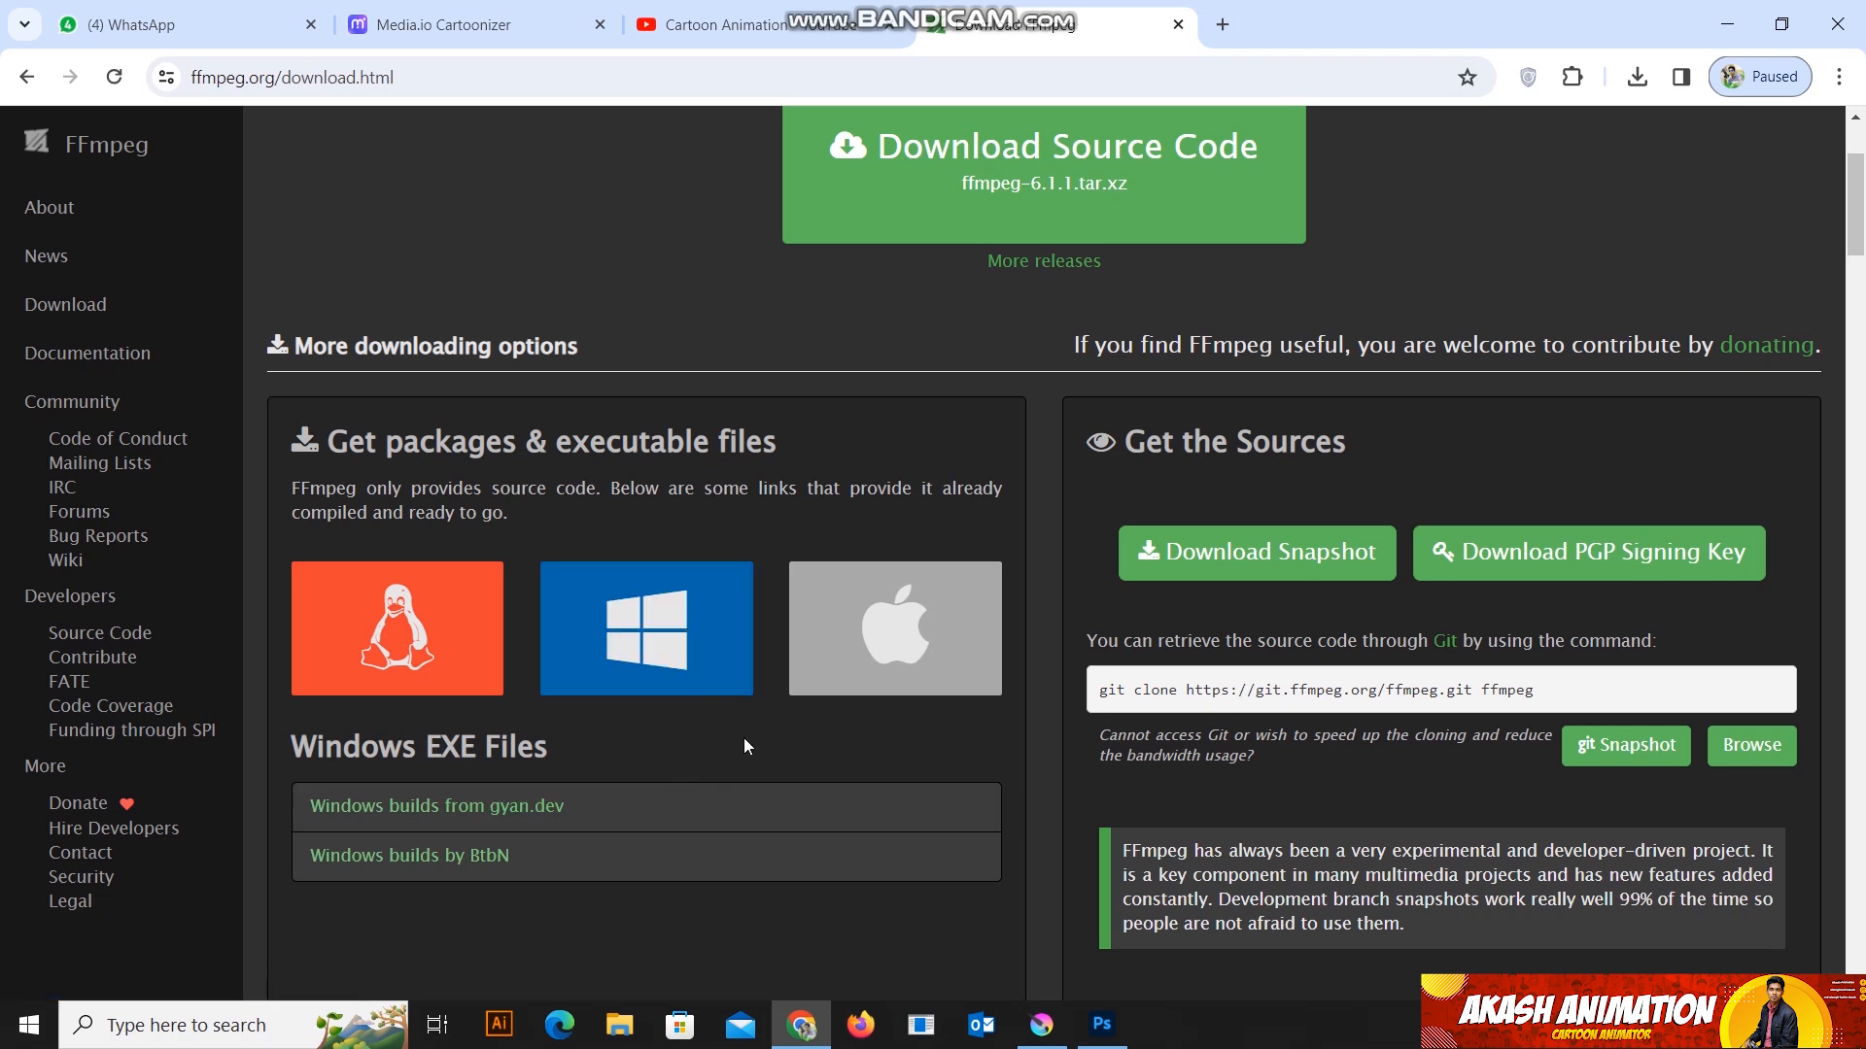
{"action": "scroll", "coordinate": [744, 738], "scroll_direction": "down", "scroll_amount": 1}
{"action": "left_click", "coordinate": [662, 516]}
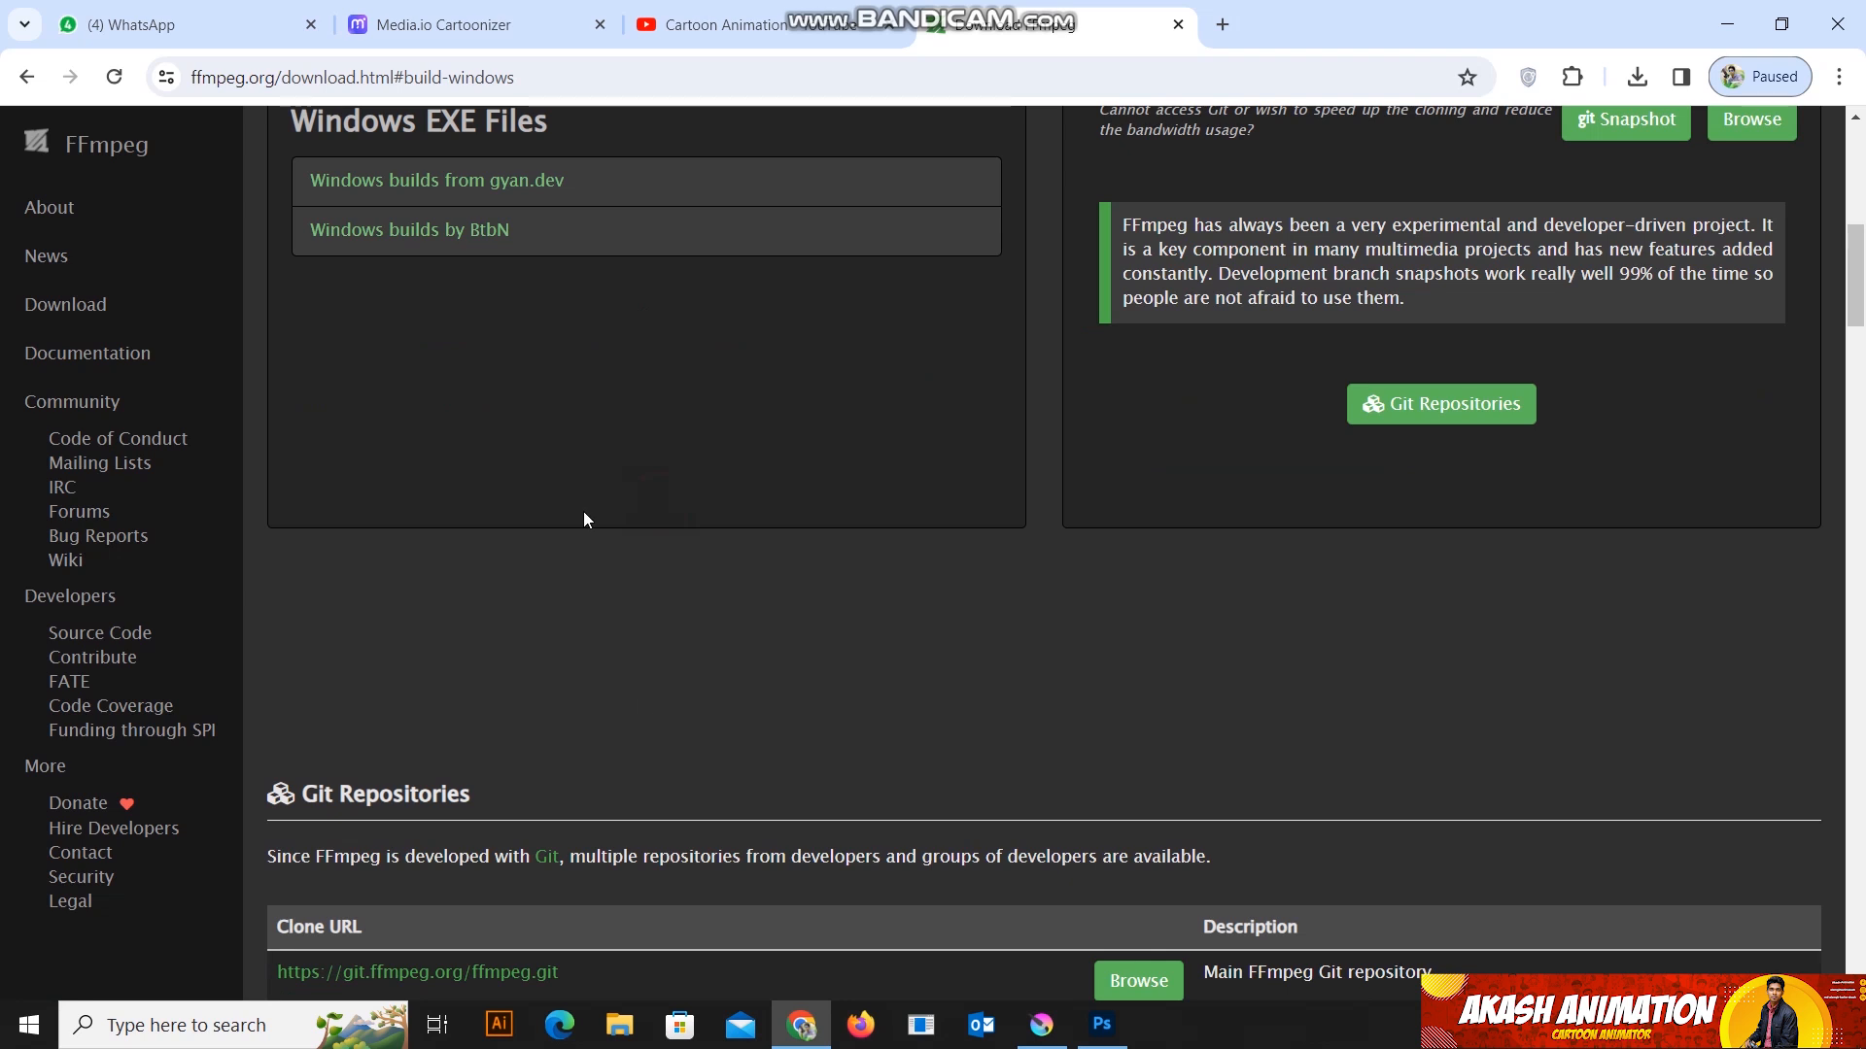
{"action": "scroll", "coordinate": [354, 506], "scroll_direction": "up", "scroll_amount": 1}
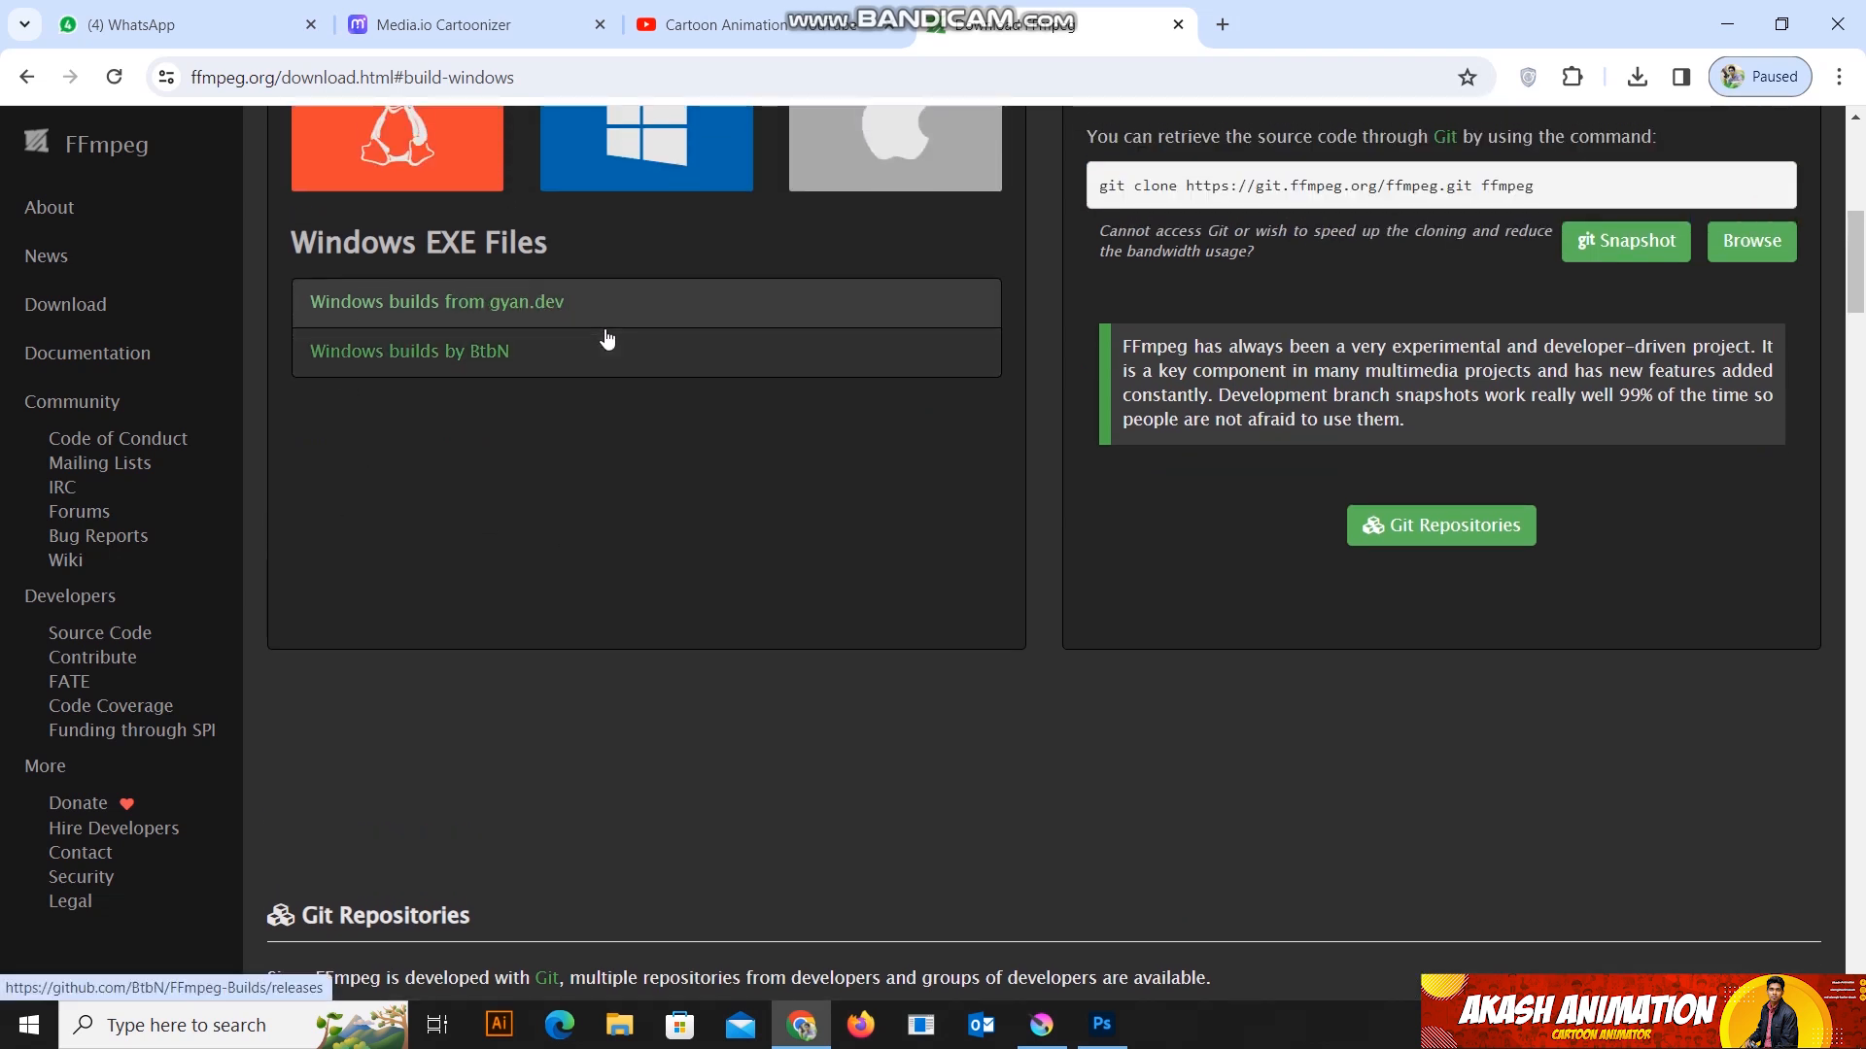
{"action": "scroll", "coordinate": [606, 338], "scroll_direction": "up", "scroll_amount": 1}
{"action": "left_click", "coordinate": [496, 423]}
Step: Download ffmpeg-6.0-essentials_build.zip from the previous release section of the release builds
{"action": "scroll", "coordinate": [819, 594], "scroll_direction": "down", "scroll_amount": 10}
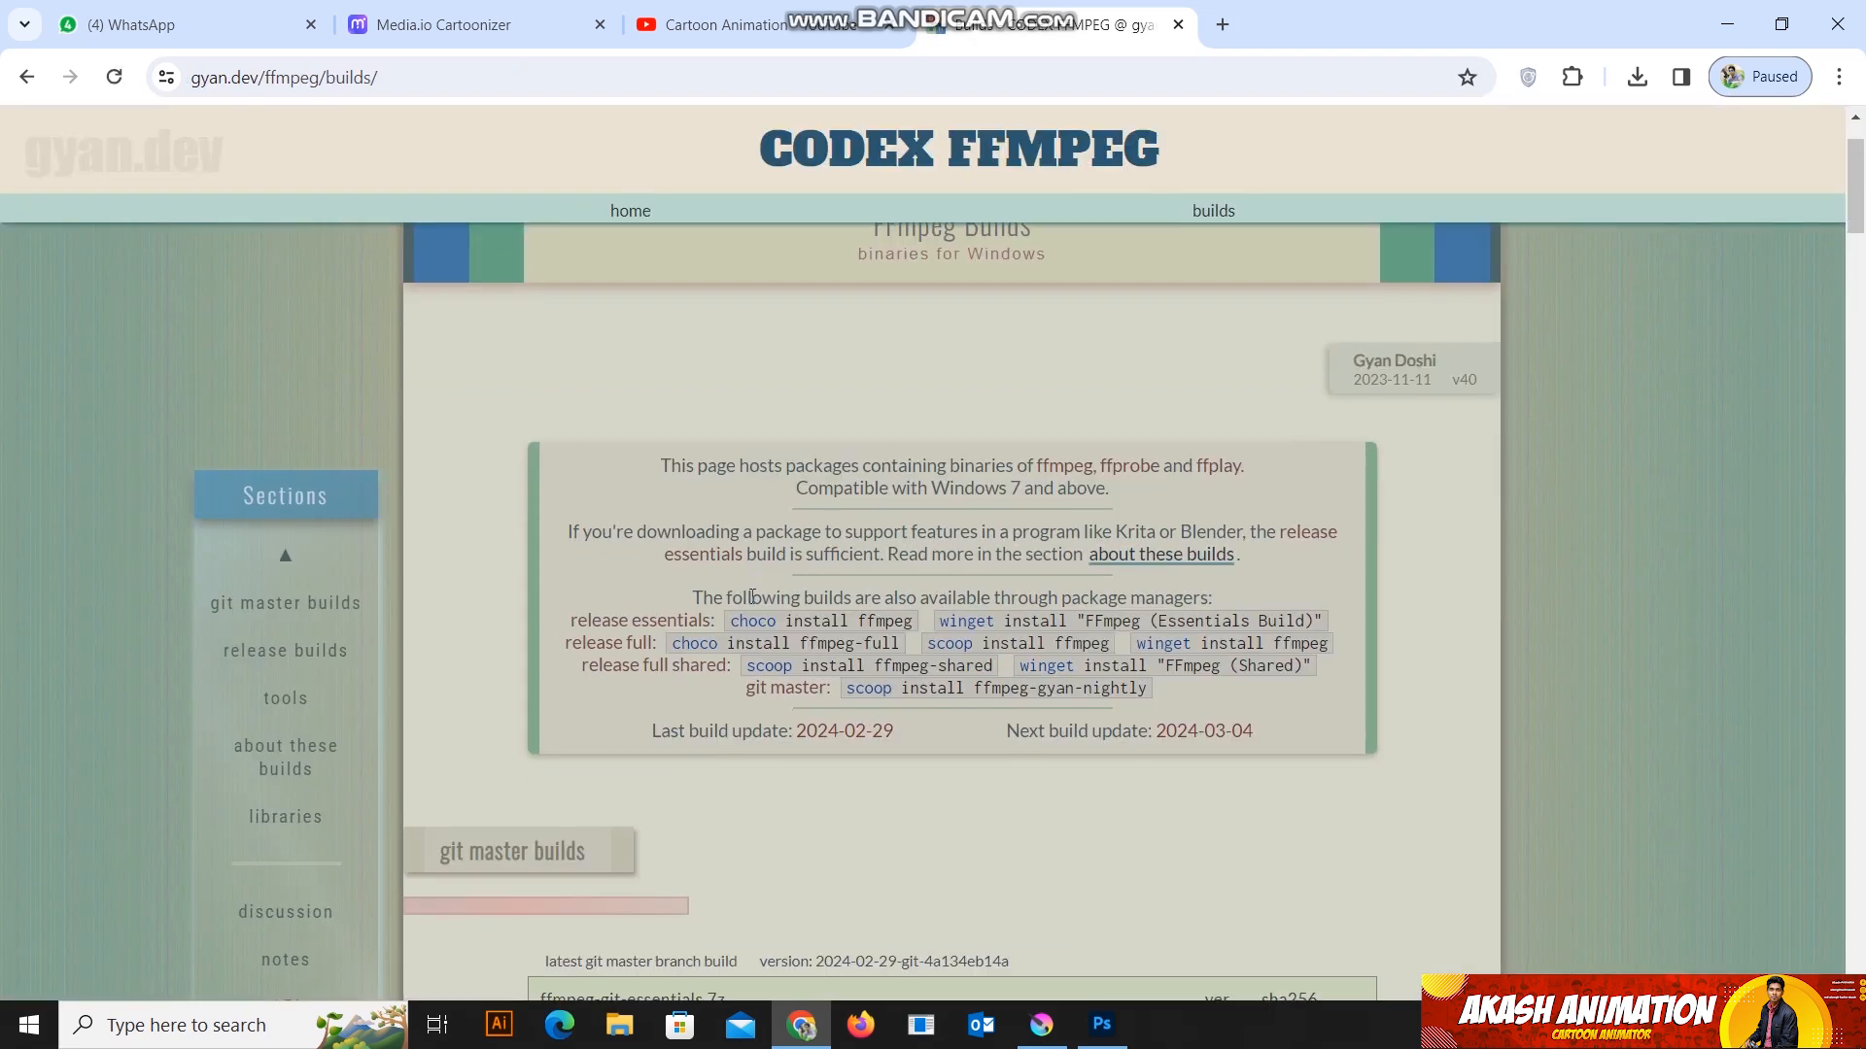
{"action": "scroll", "coordinate": [618, 590], "scroll_direction": "down", "scroll_amount": 2}
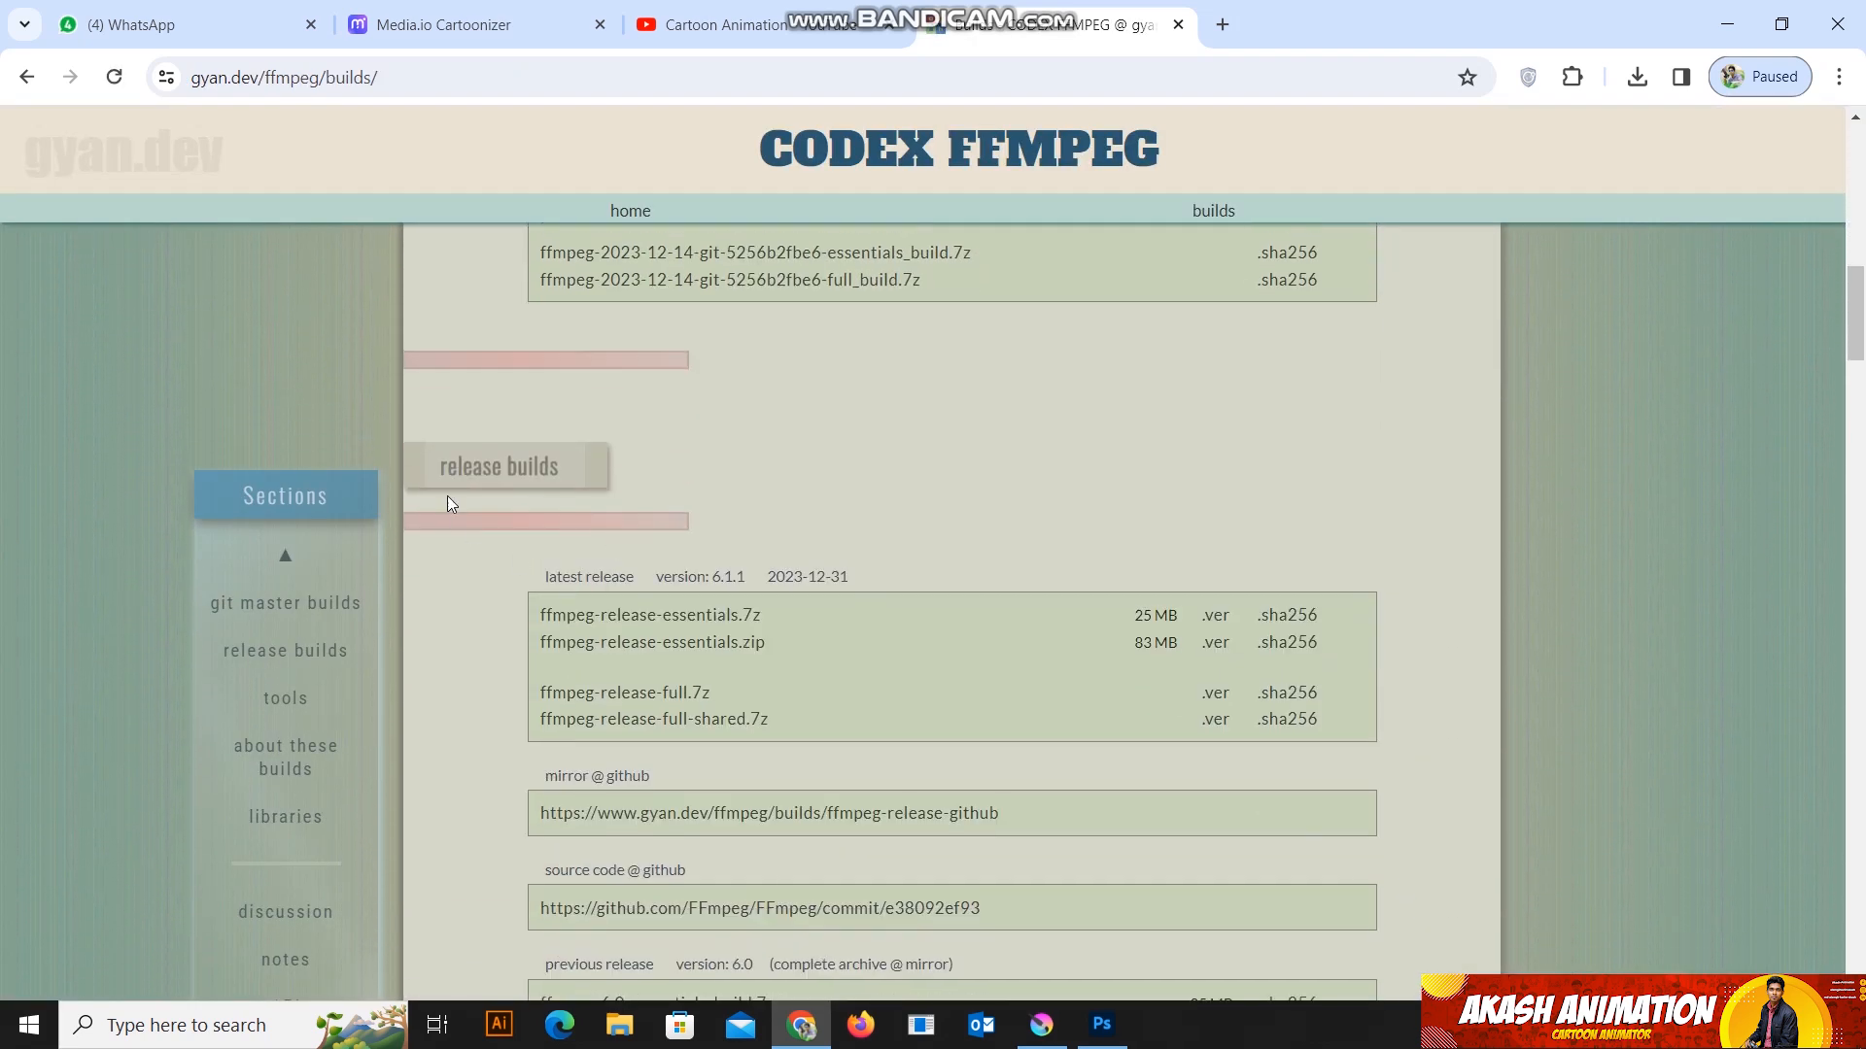
{"action": "scroll", "coordinate": [576, 636], "scroll_direction": "down", "scroll_amount": 1}
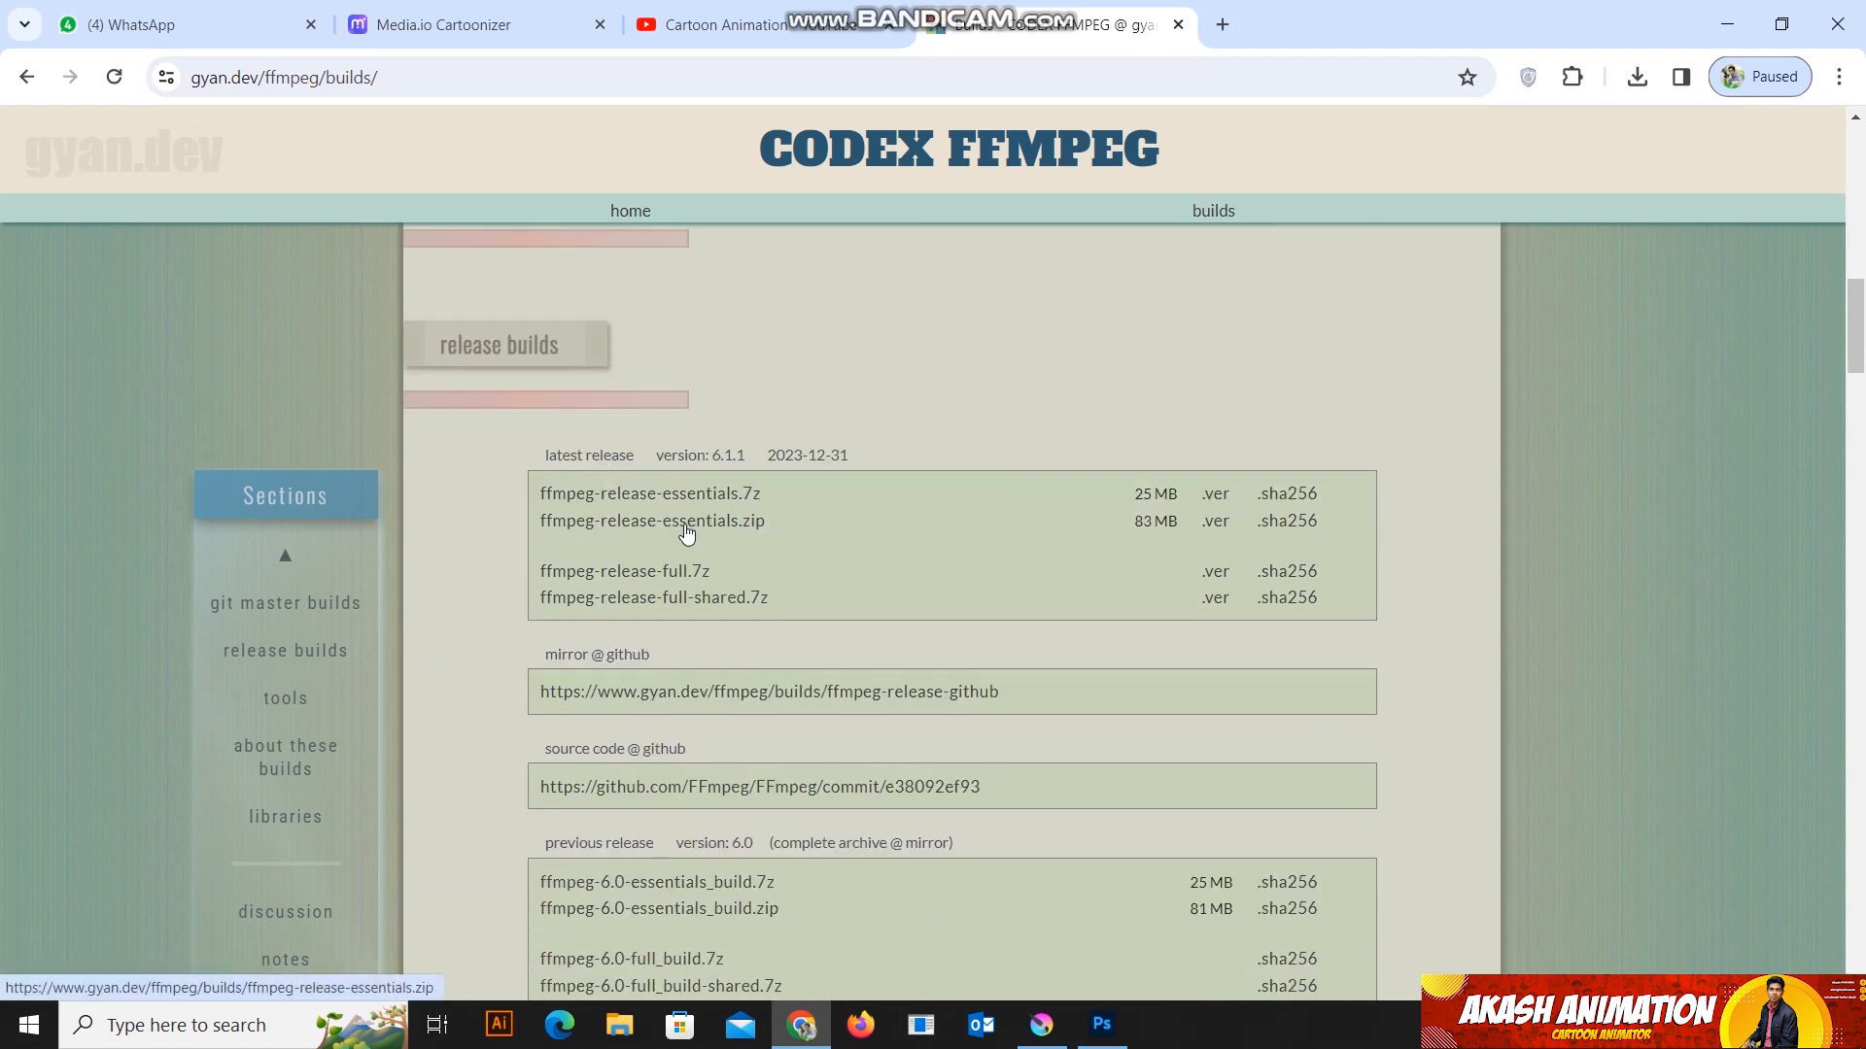
{"action": "scroll", "coordinate": [686, 534], "scroll_direction": "down", "scroll_amount": 1}
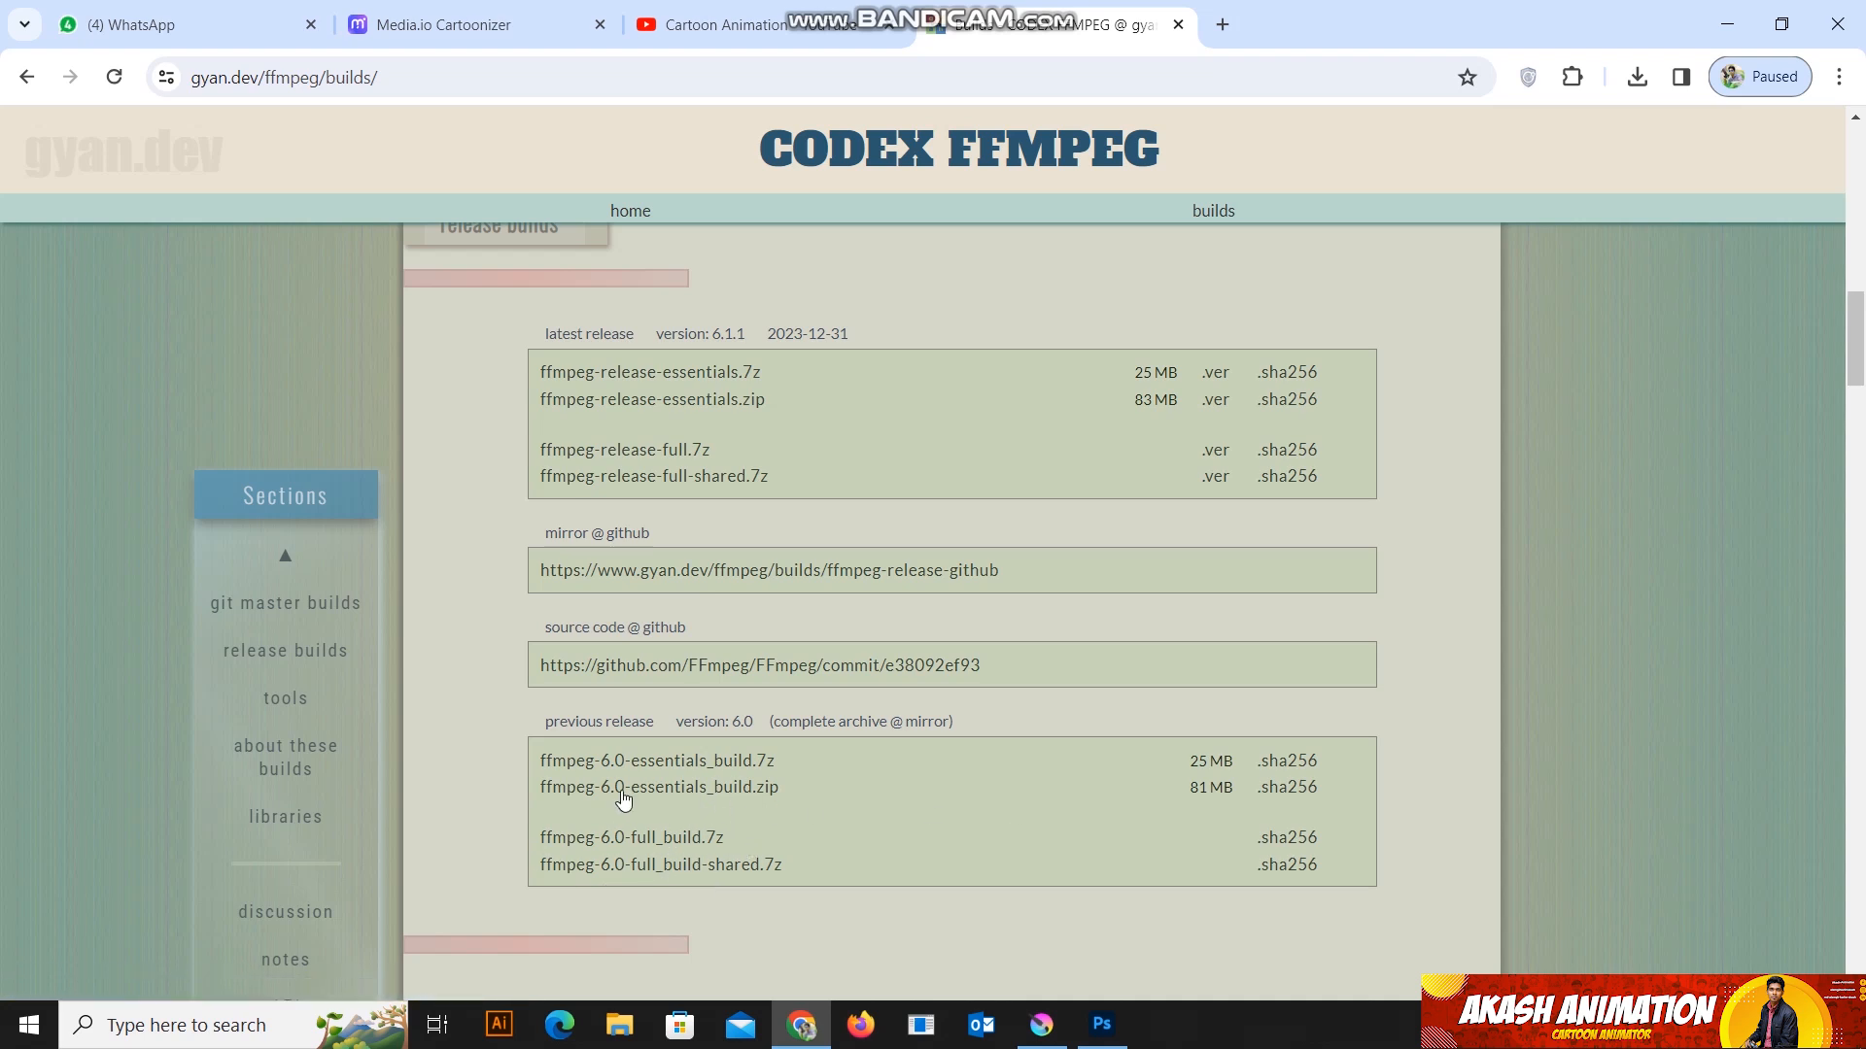
{"action": "left_click", "coordinate": [685, 797]}
Step: Pause the running ffmpeg-6.0-essentials_build.zip download and minimise the browser
{"action": "right_click", "coordinate": [684, 791]}
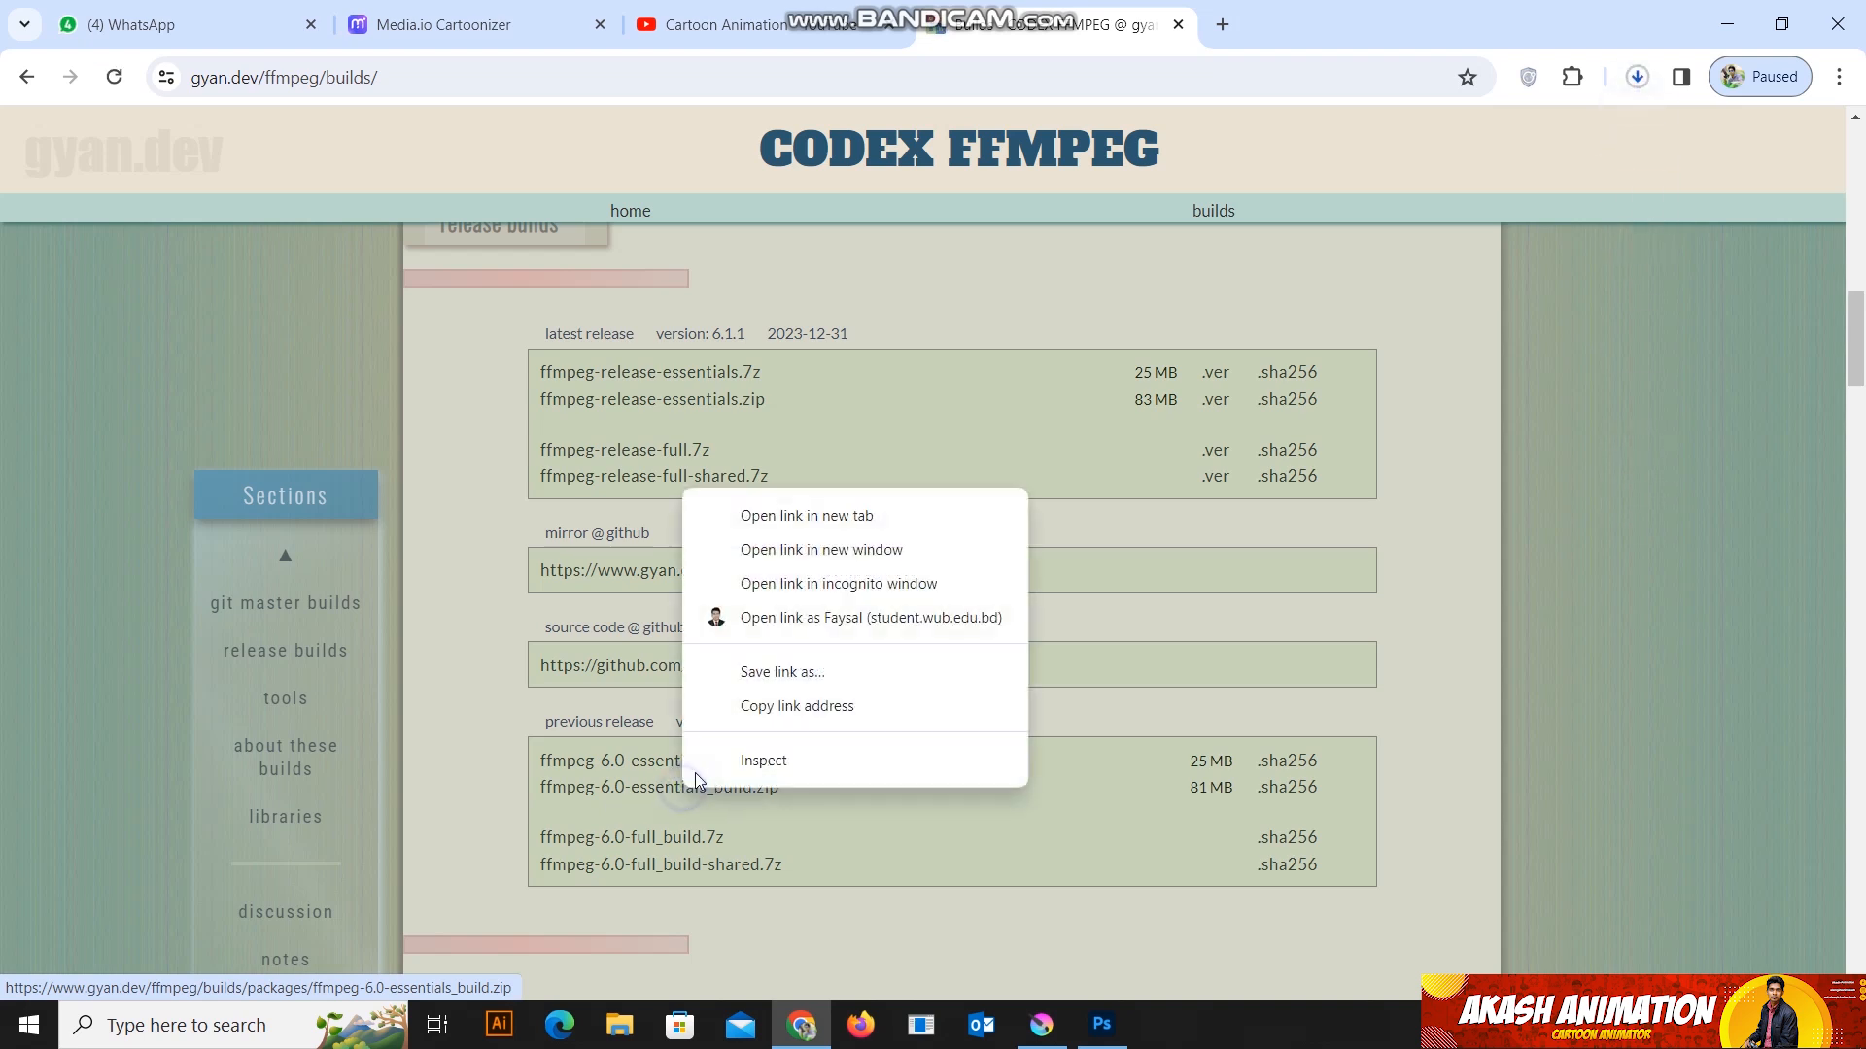
{"action": "left_click", "coordinate": [1640, 77]}
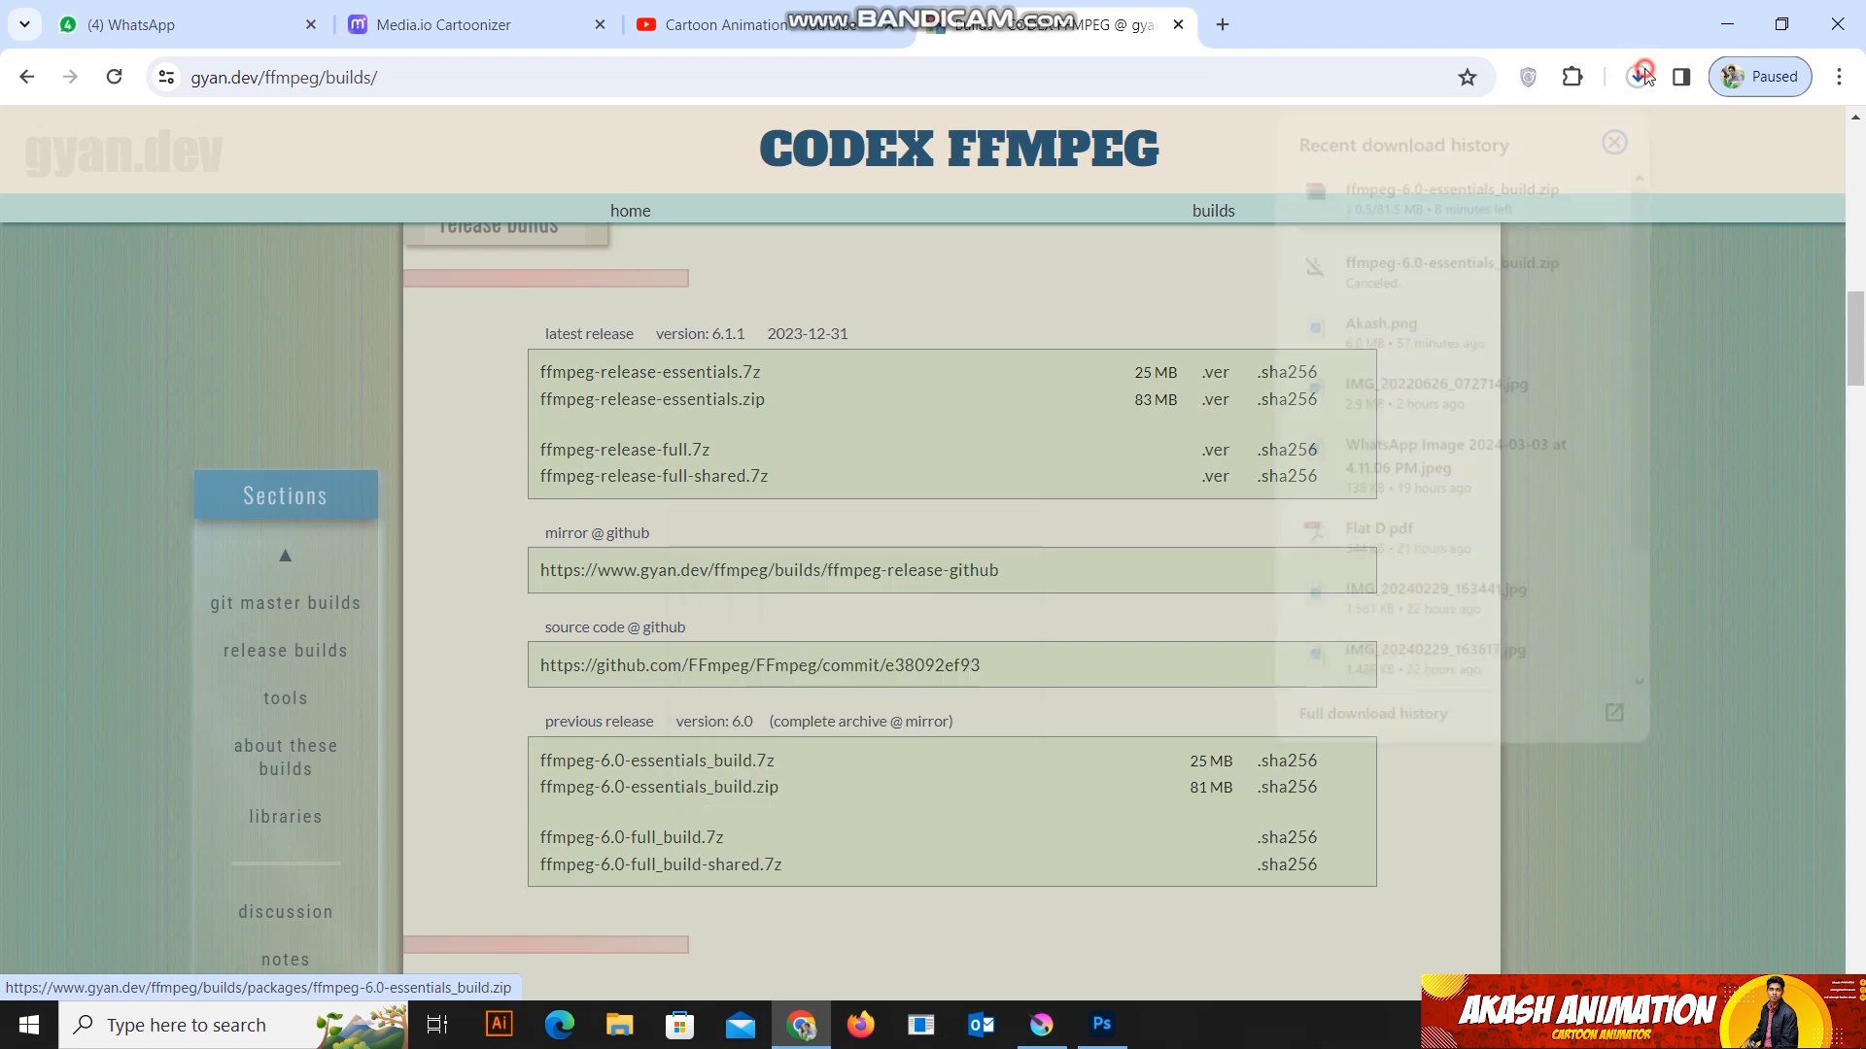
{"action": "mouse_move", "coordinate": [1555, 186]}
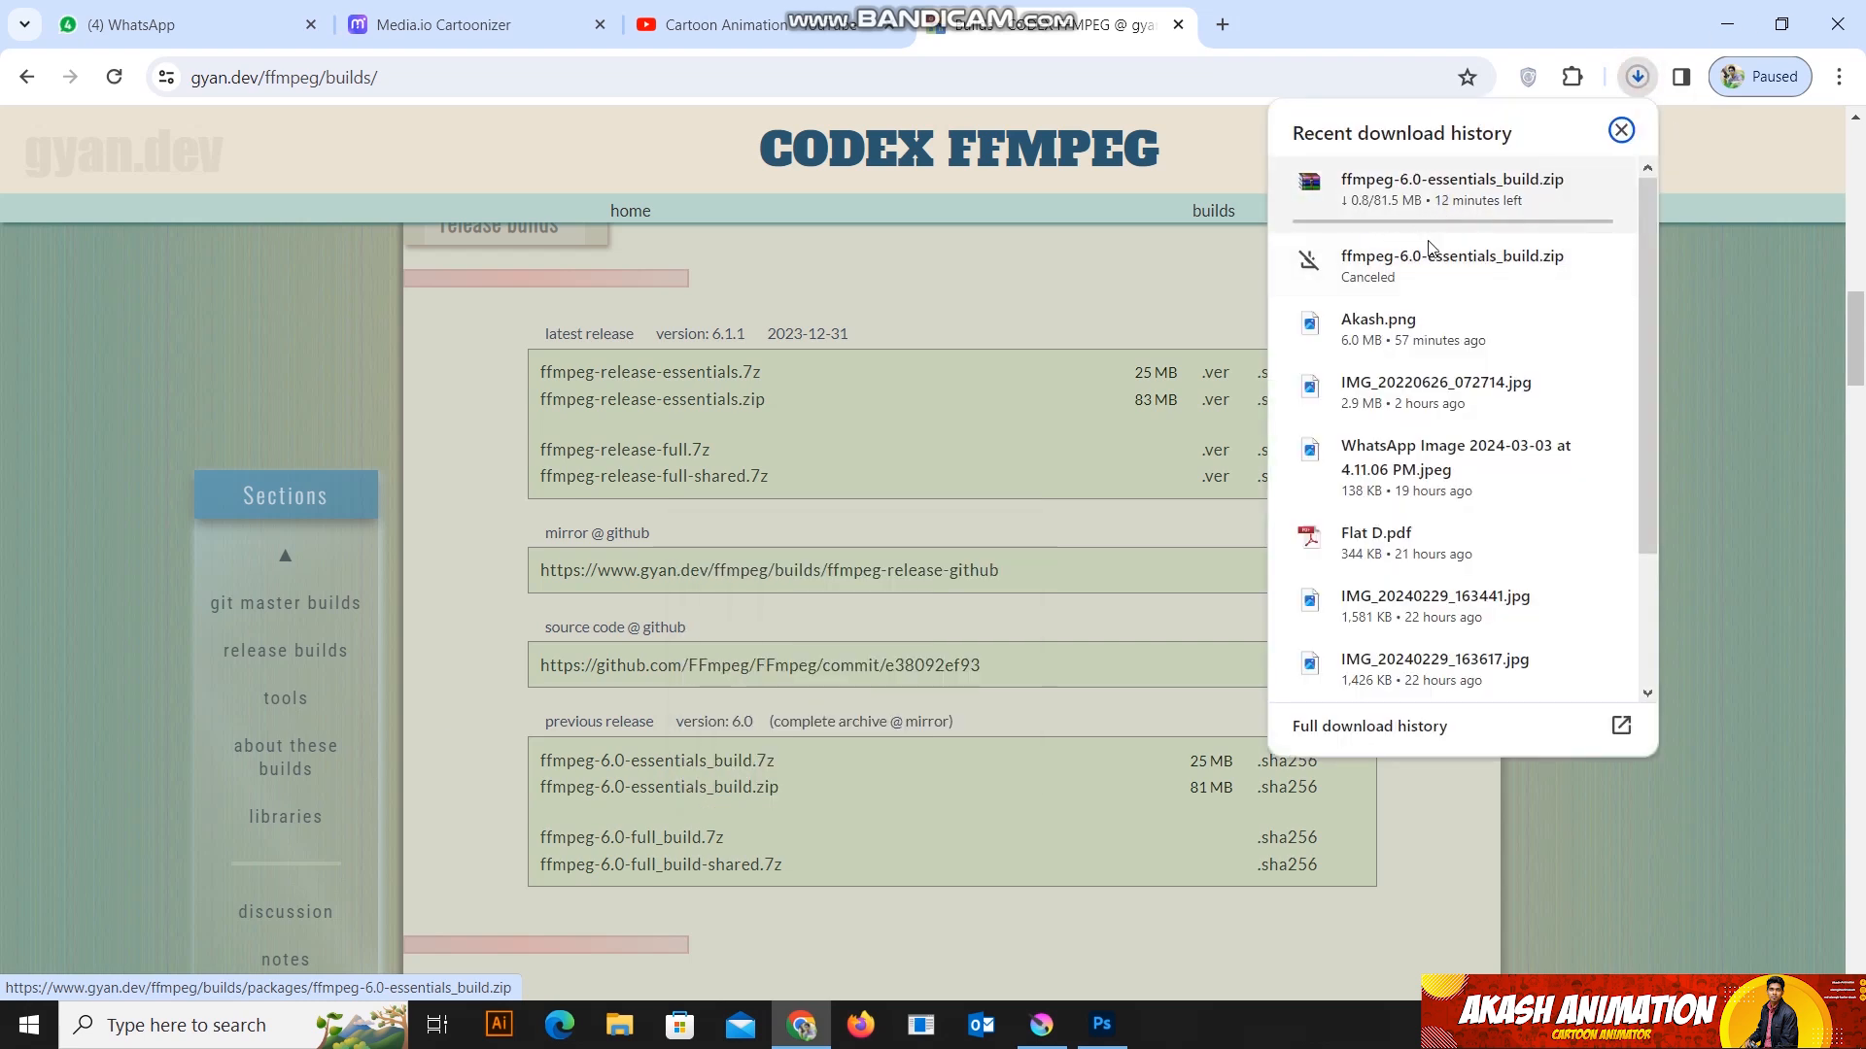
{"action": "left_click", "coordinate": [1553, 185]}
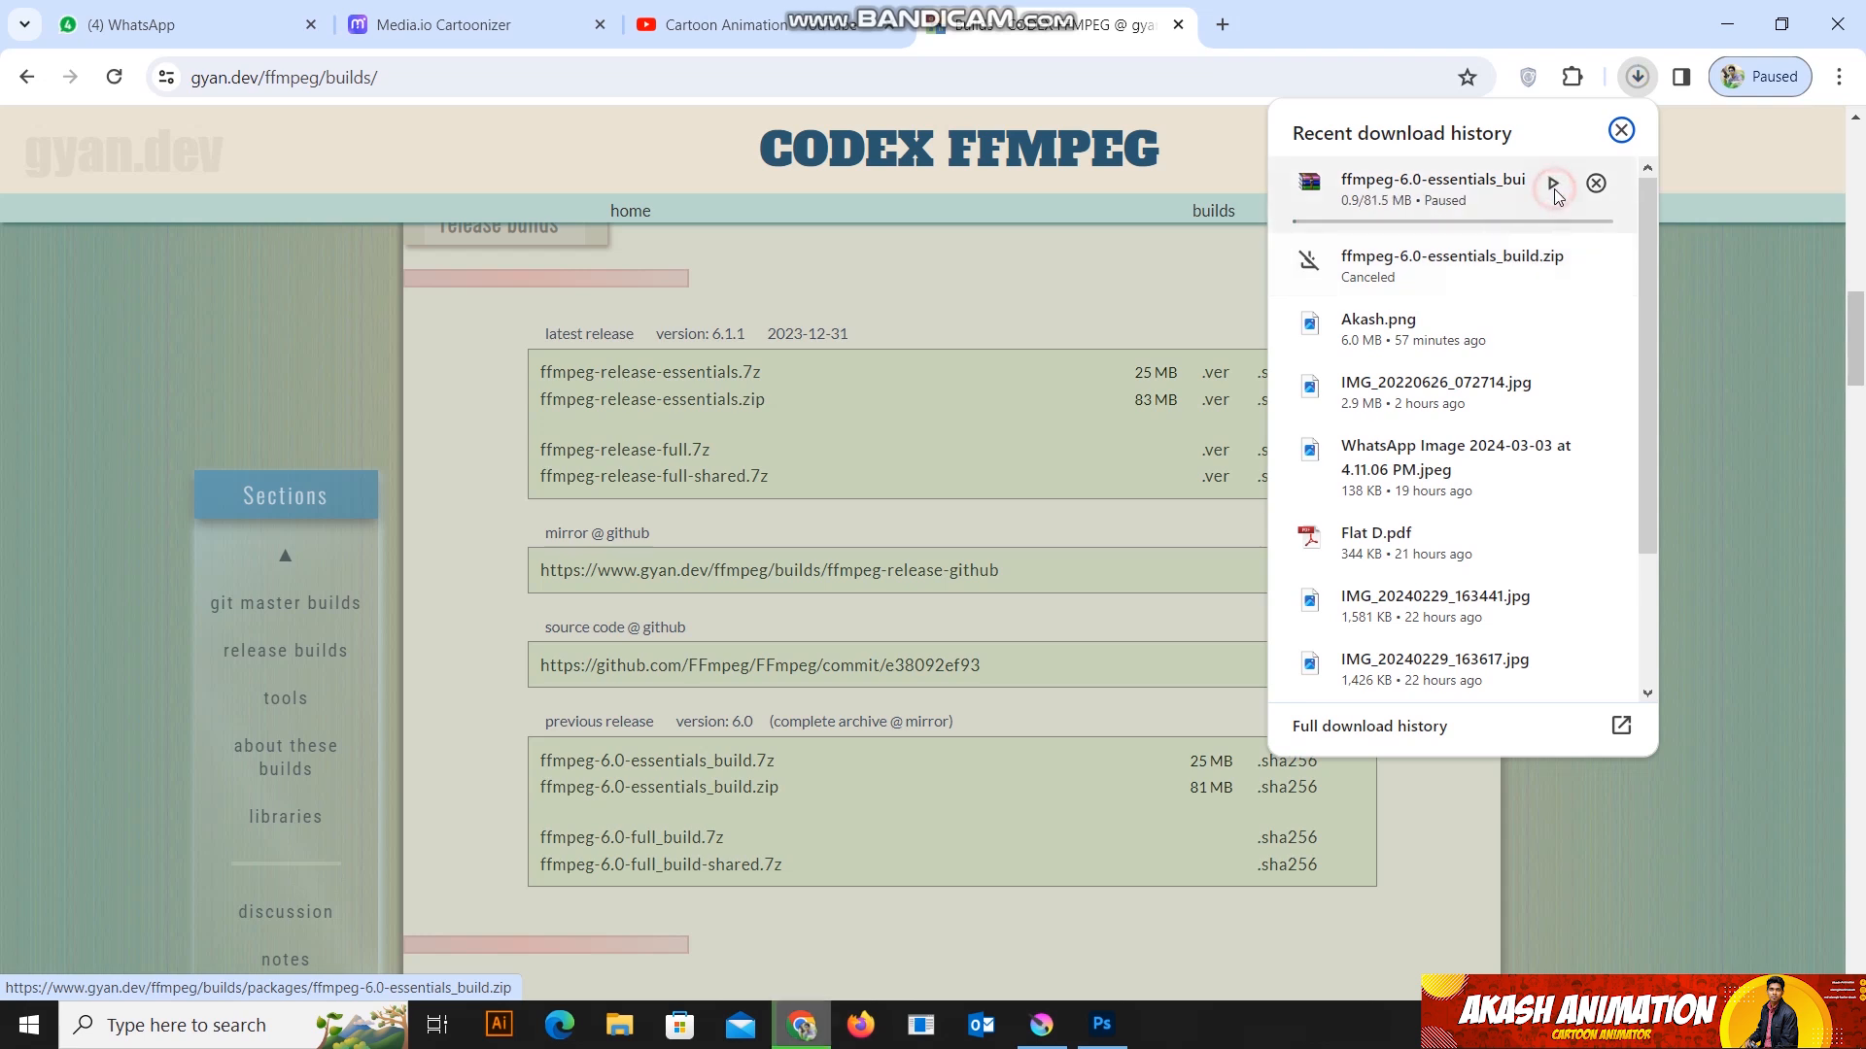
{"action": "left_click", "coordinate": [1726, 23]}
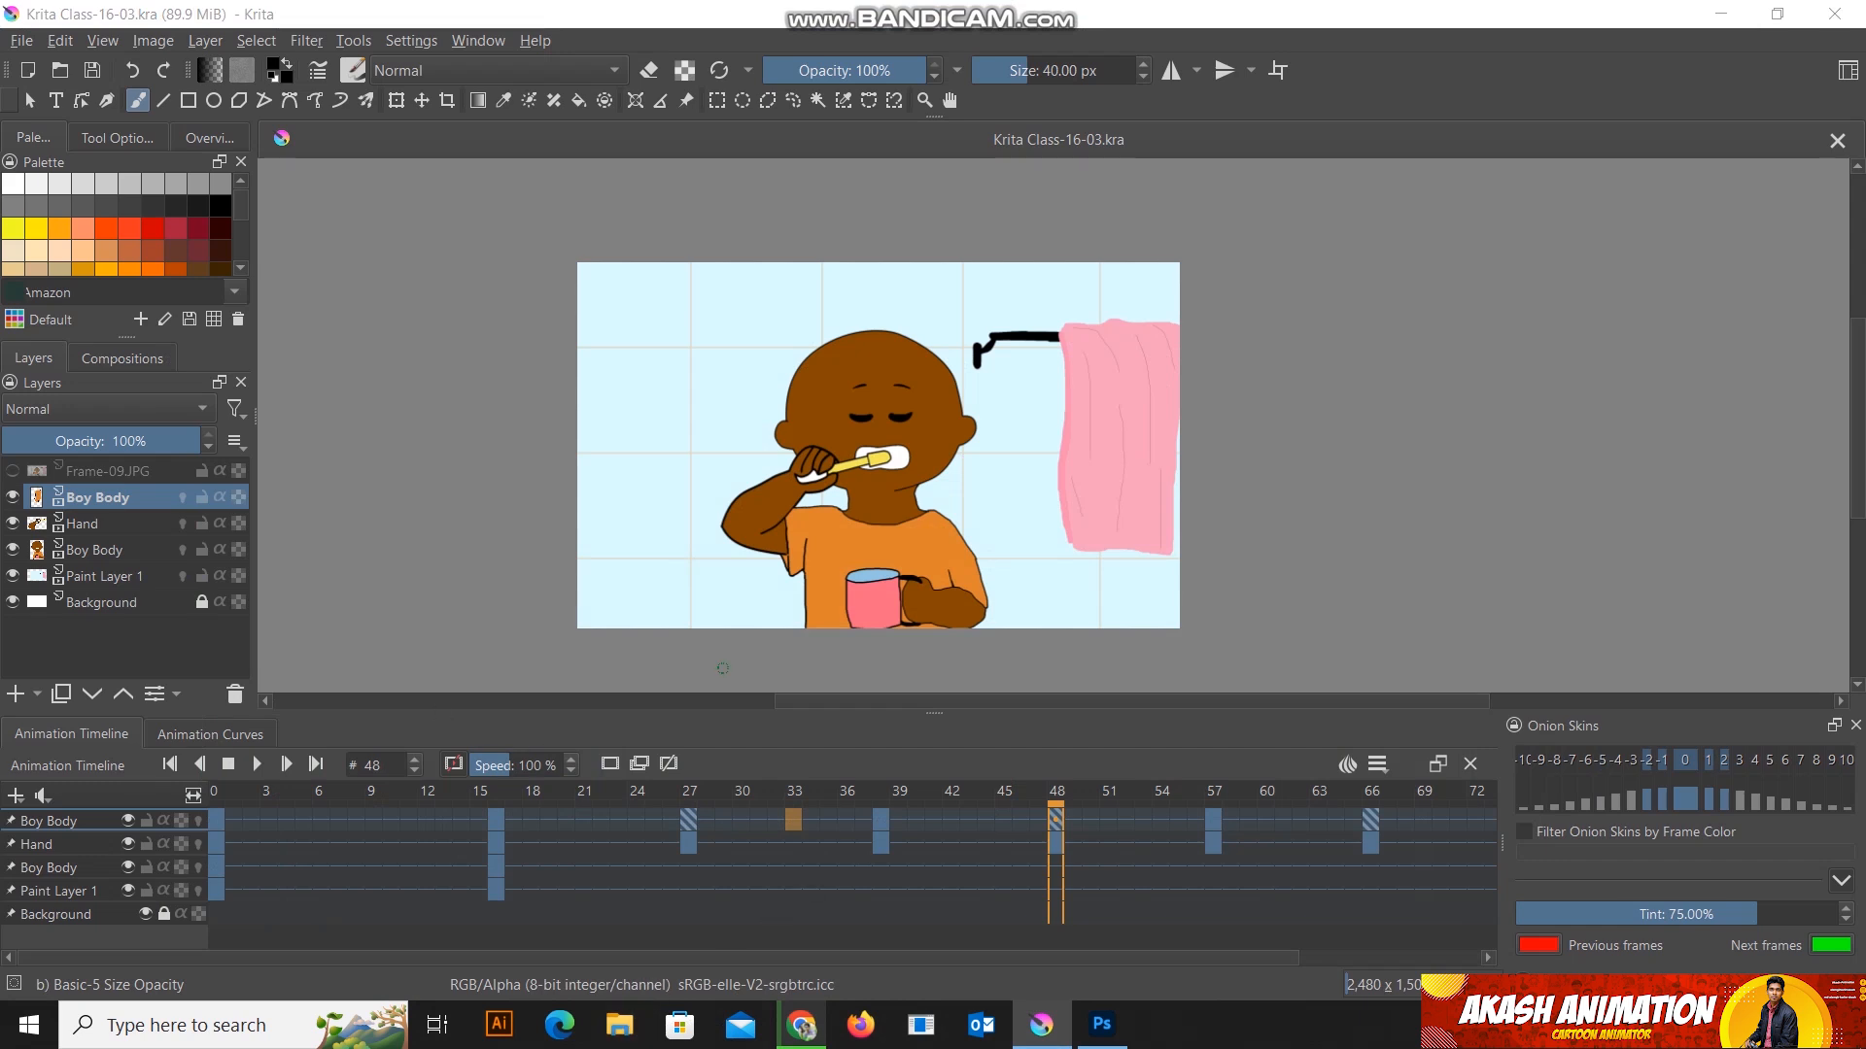
Step: Switch to File Explorer and open the Krita Tutorial Bangla Class folder inside Krita on volume J:
{"action": "left_click", "coordinate": [619, 1025]}
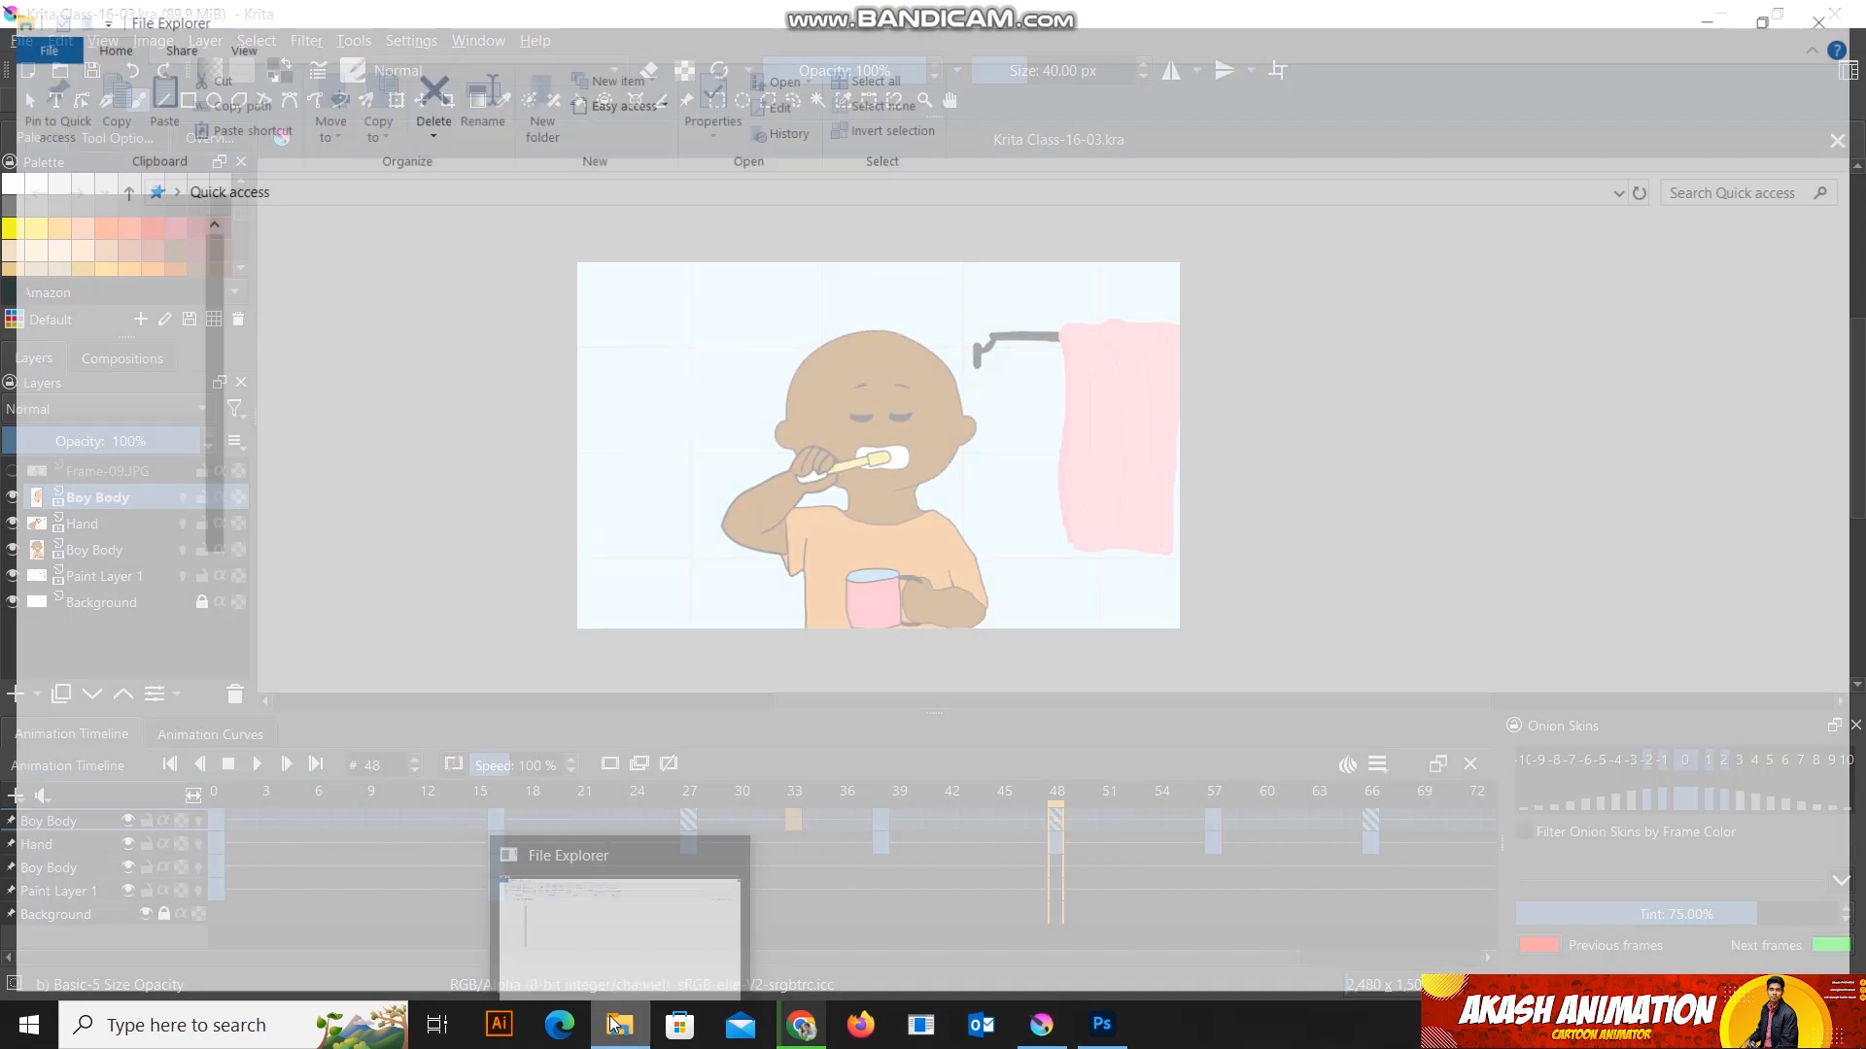
{"action": "double_click", "coordinate": [1374, 292]}
{"action": "double_click", "coordinate": [331, 355]}
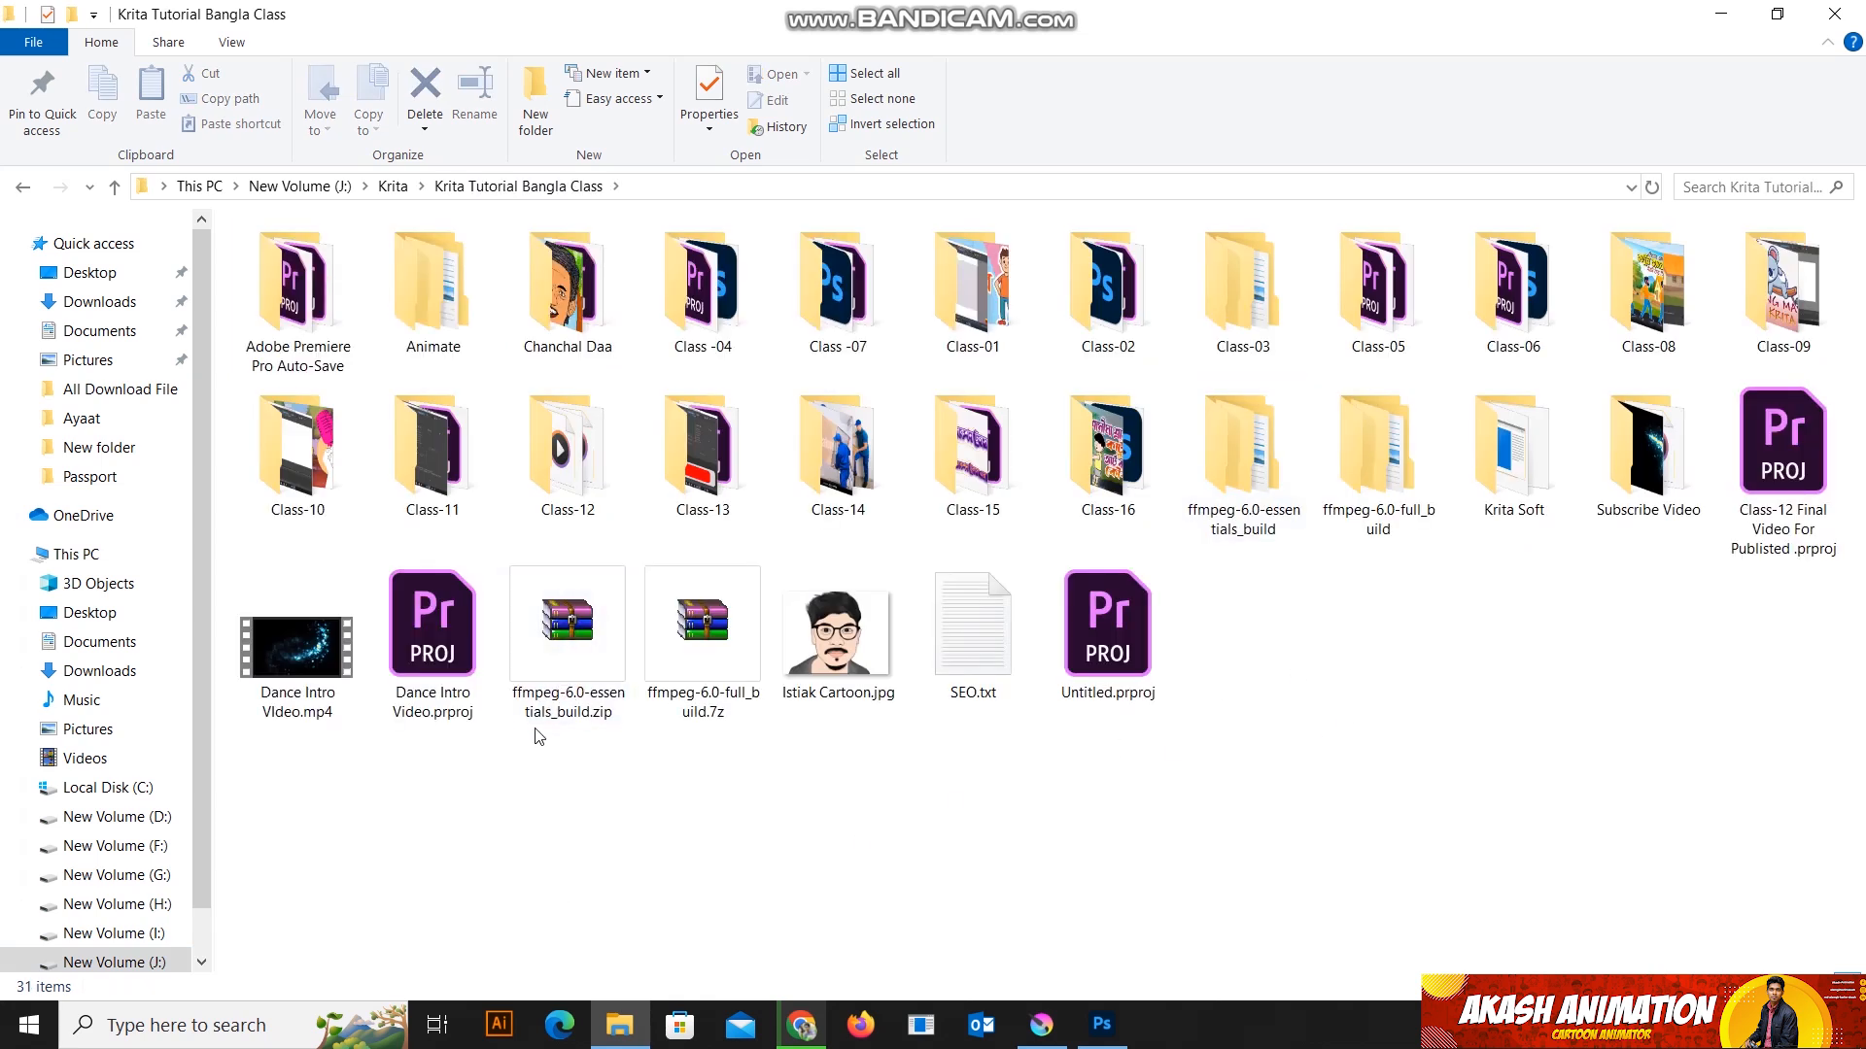
Step: Look at the extraction options for ffmpeg-6.0-essentials_build.zip without extracting it
{"action": "double_click", "coordinate": [562, 641]}
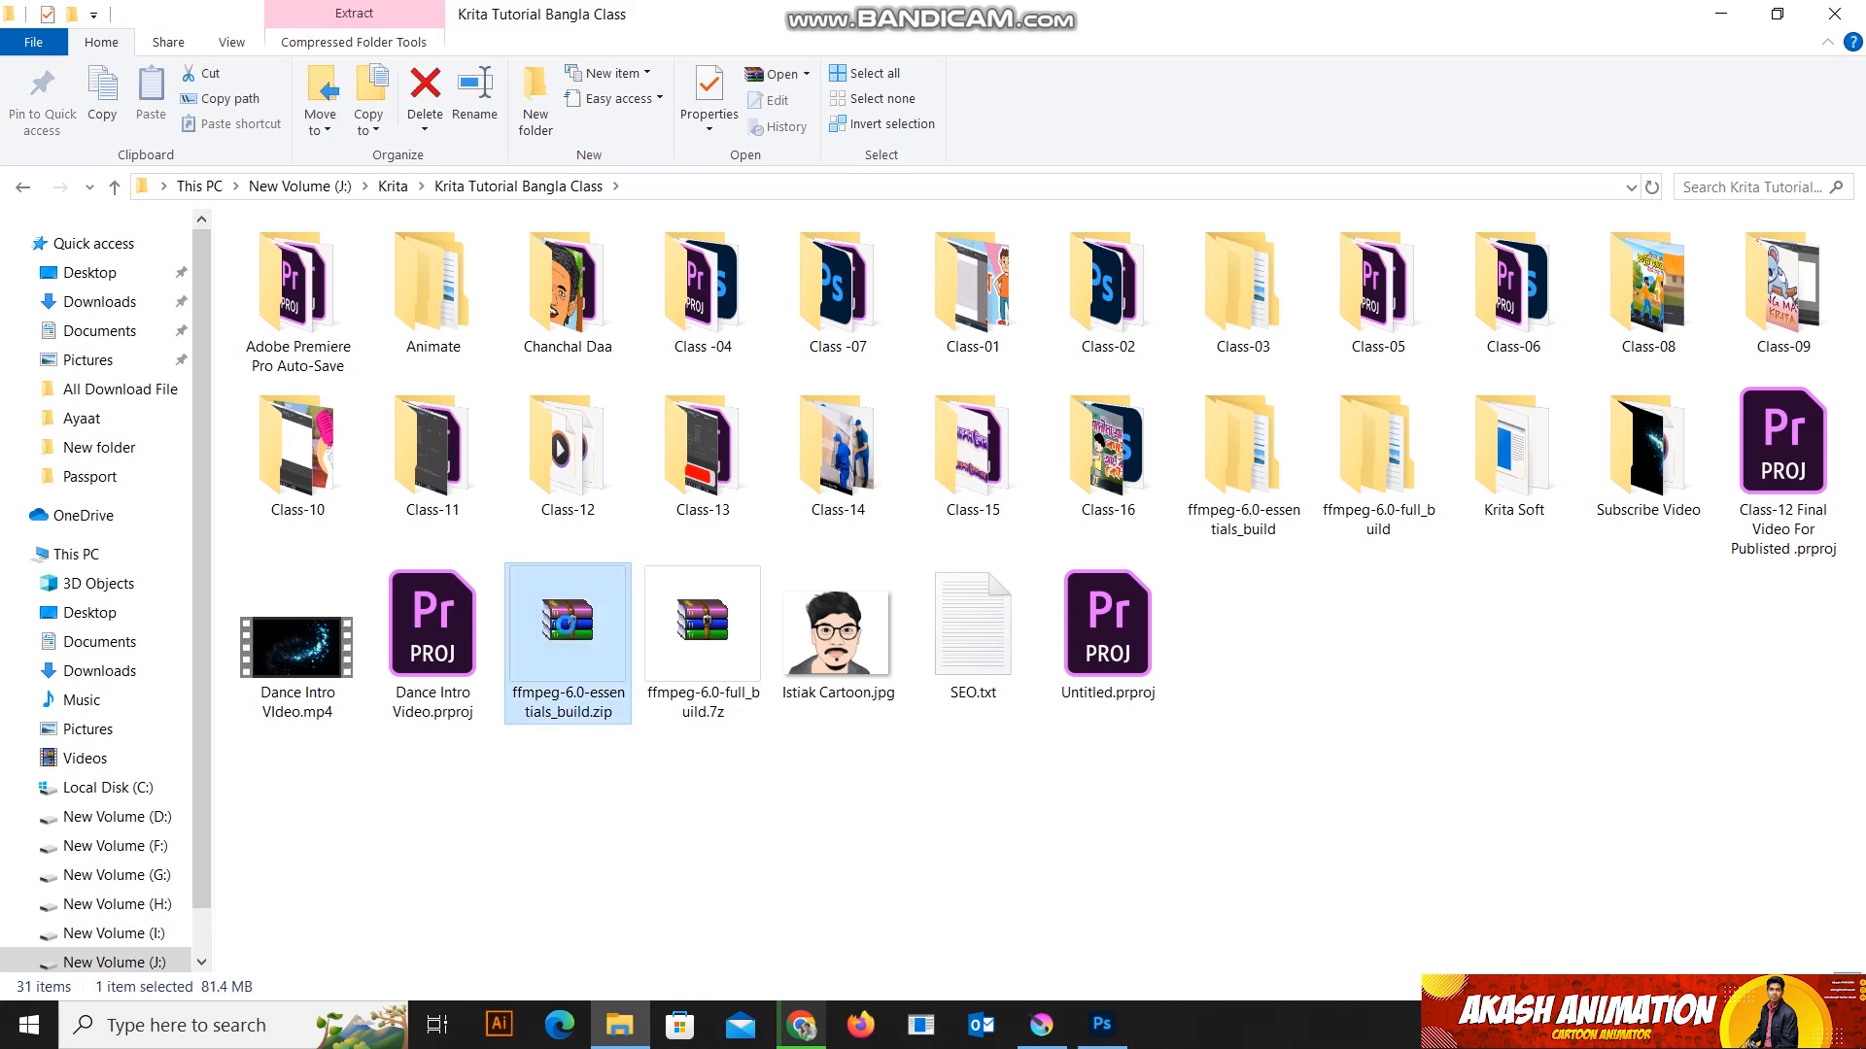
{"action": "right_click", "coordinate": [556, 637]}
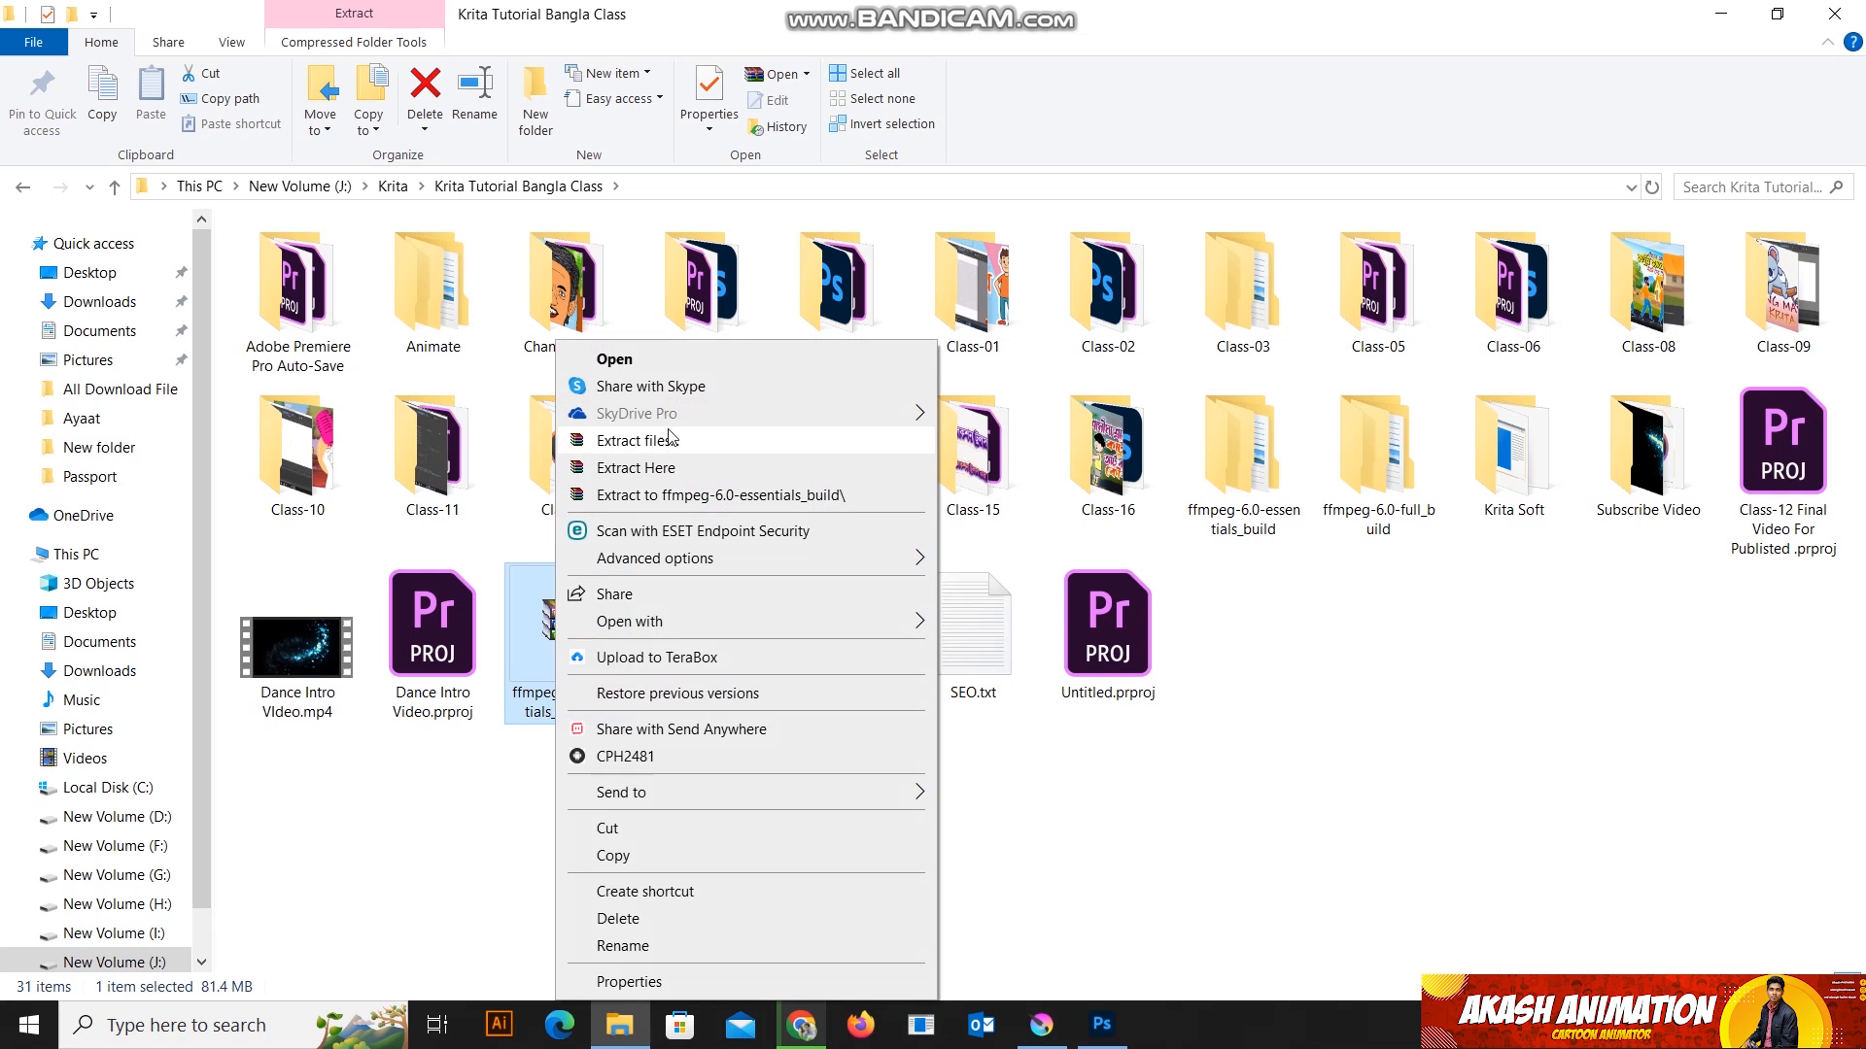
{"action": "left_click", "coordinate": [1458, 831]}
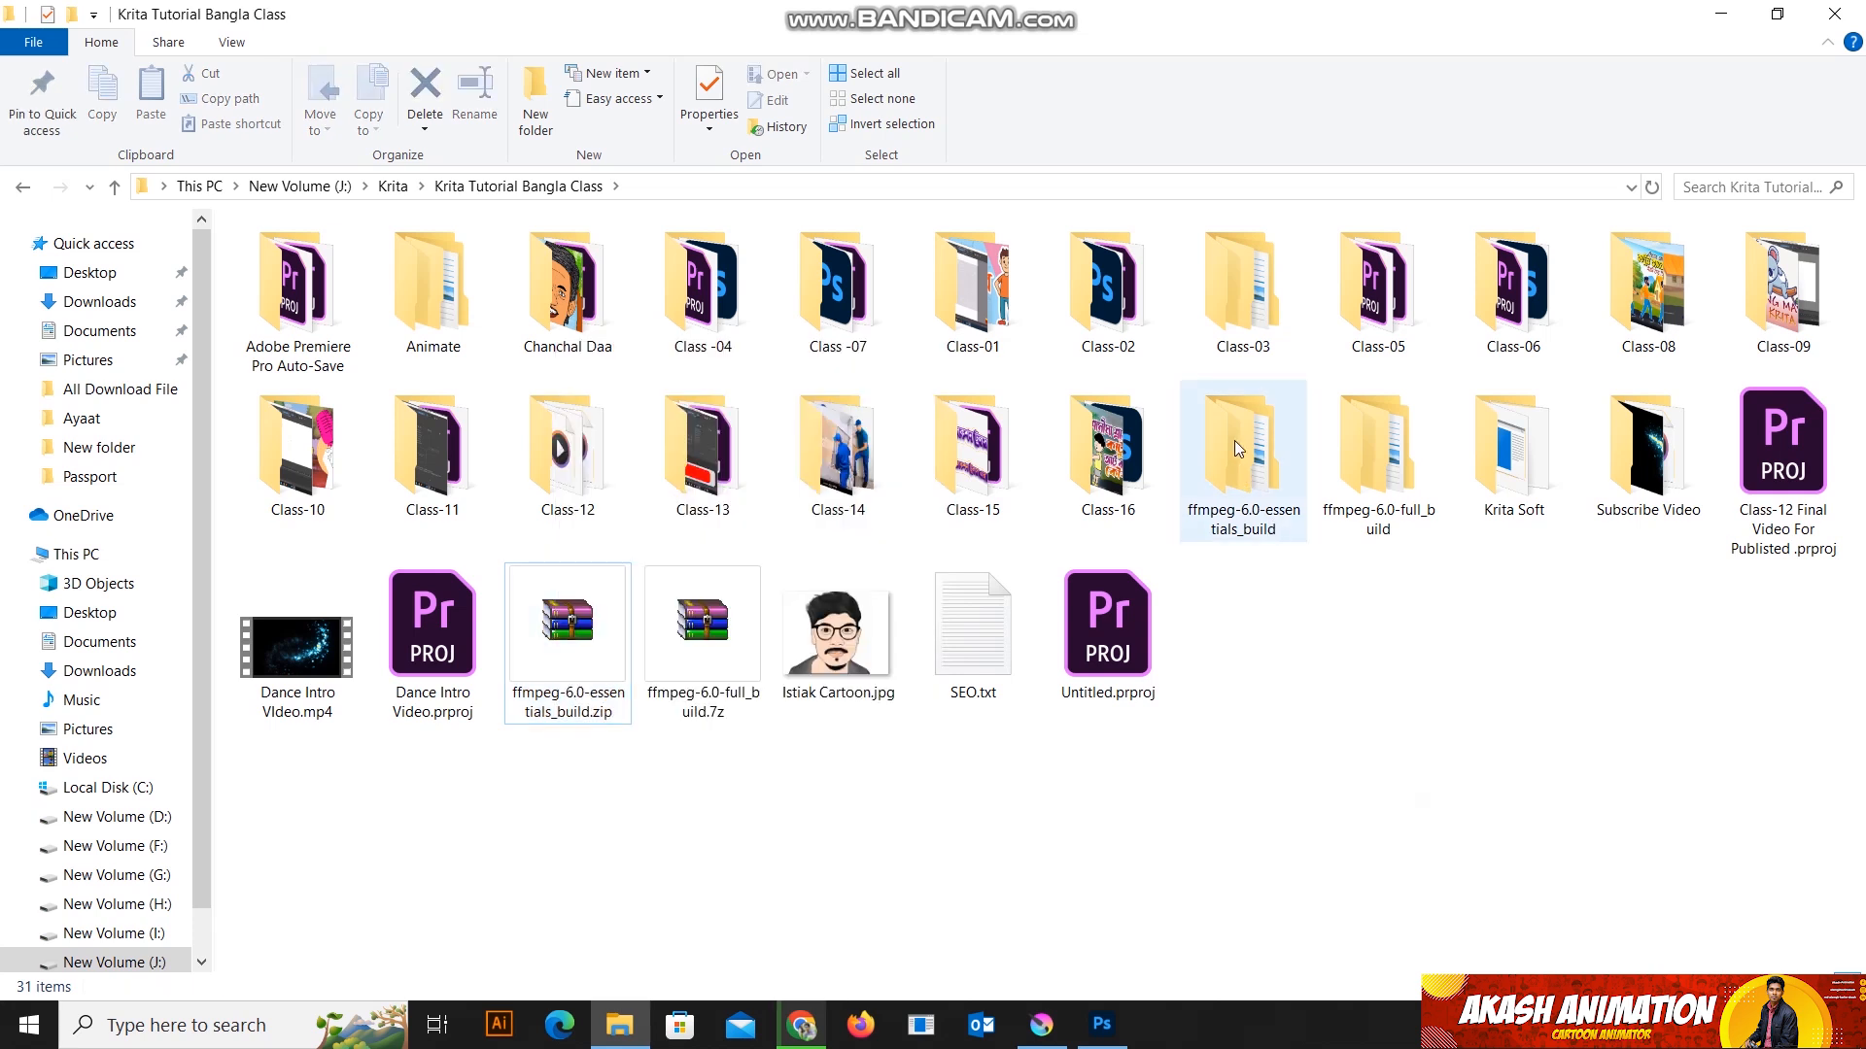
Step: Open the bin folder inside the extracted ffmpeg-6.0-essentials_build folder
{"action": "double_click", "coordinate": [1251, 487]}
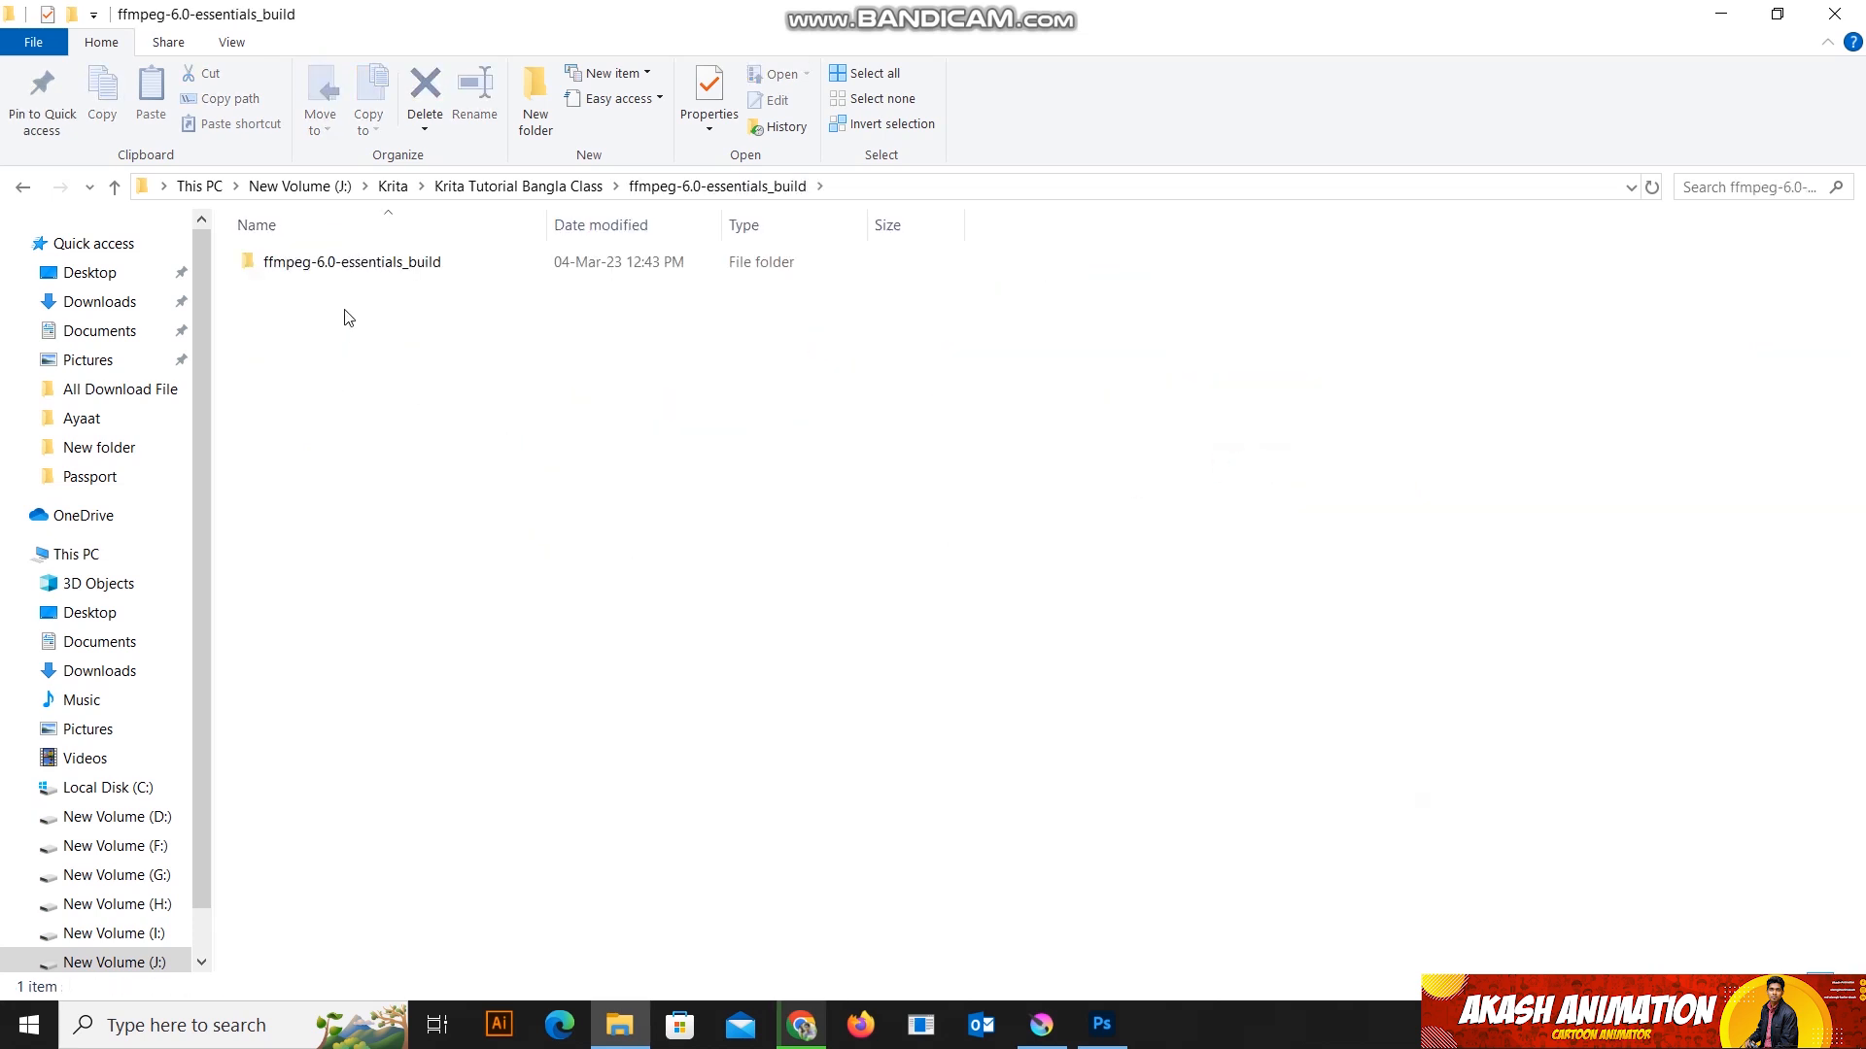
{"action": "double_click", "coordinate": [355, 263]}
{"action": "left_click", "coordinate": [284, 268]}
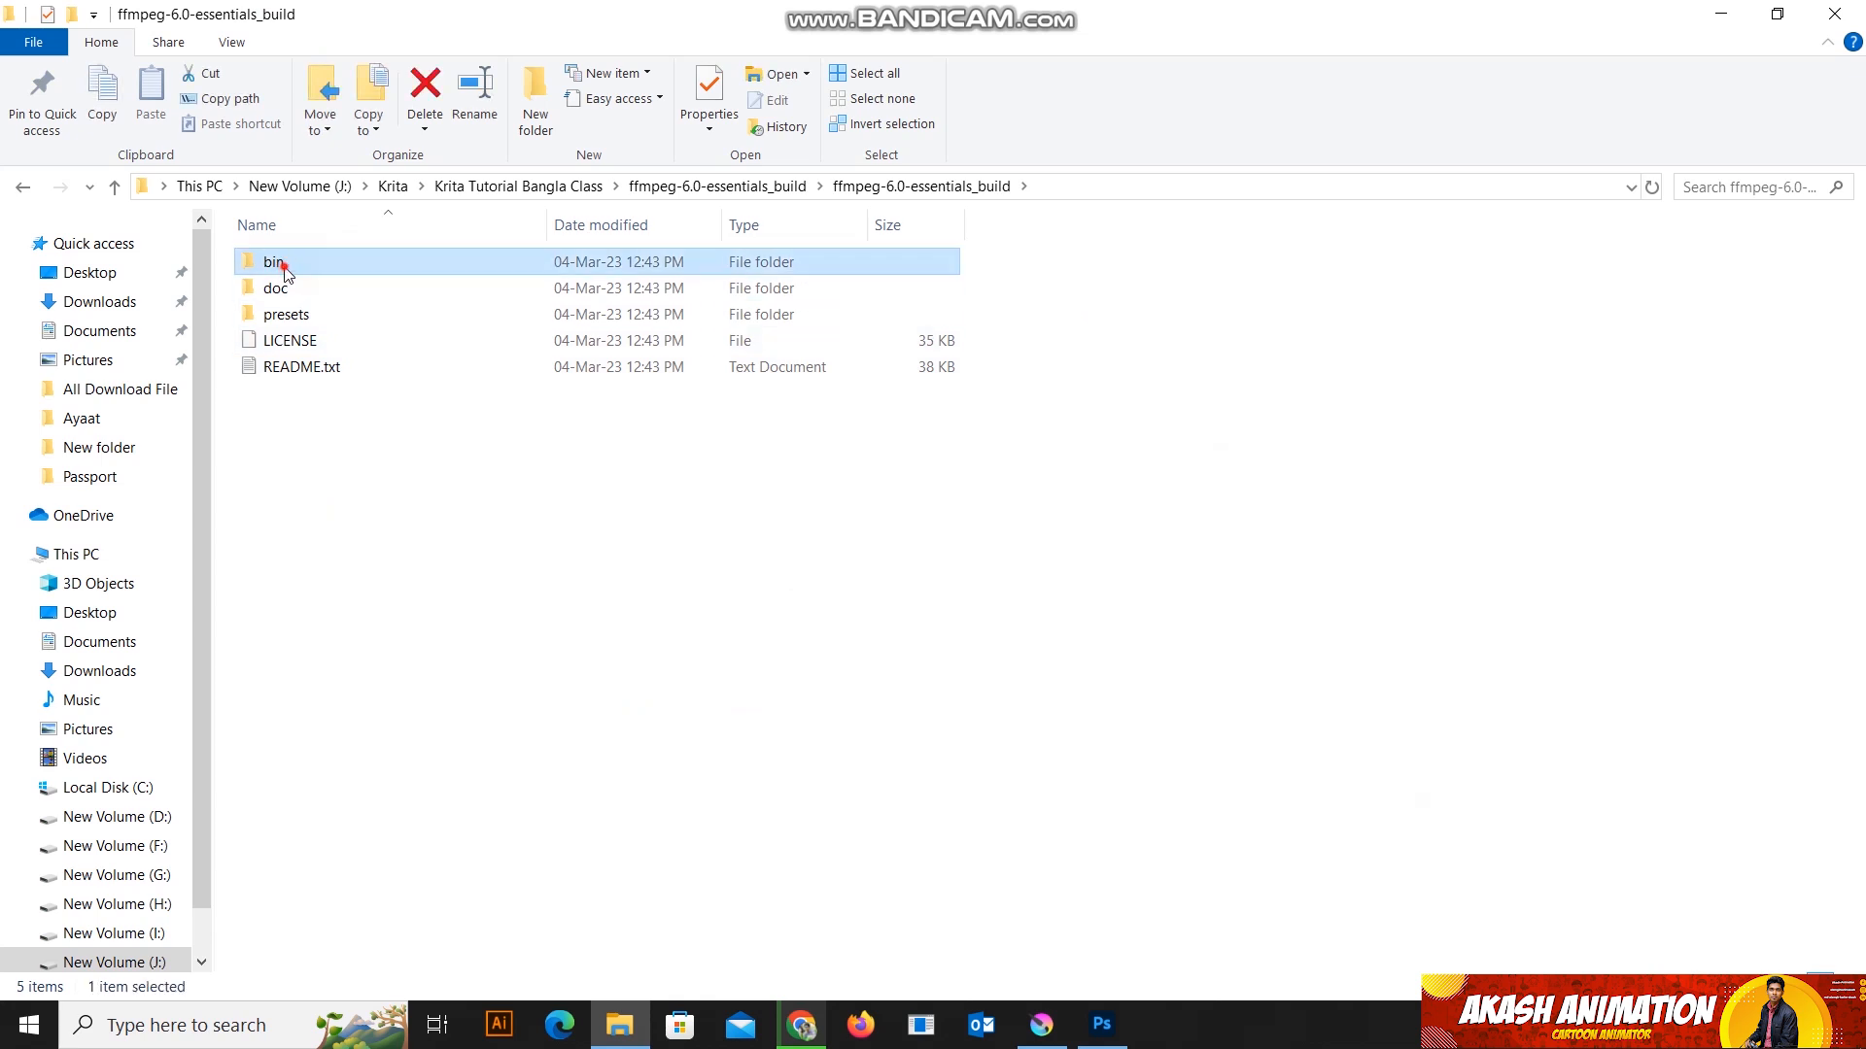
{"action": "double_click", "coordinate": [284, 268]}
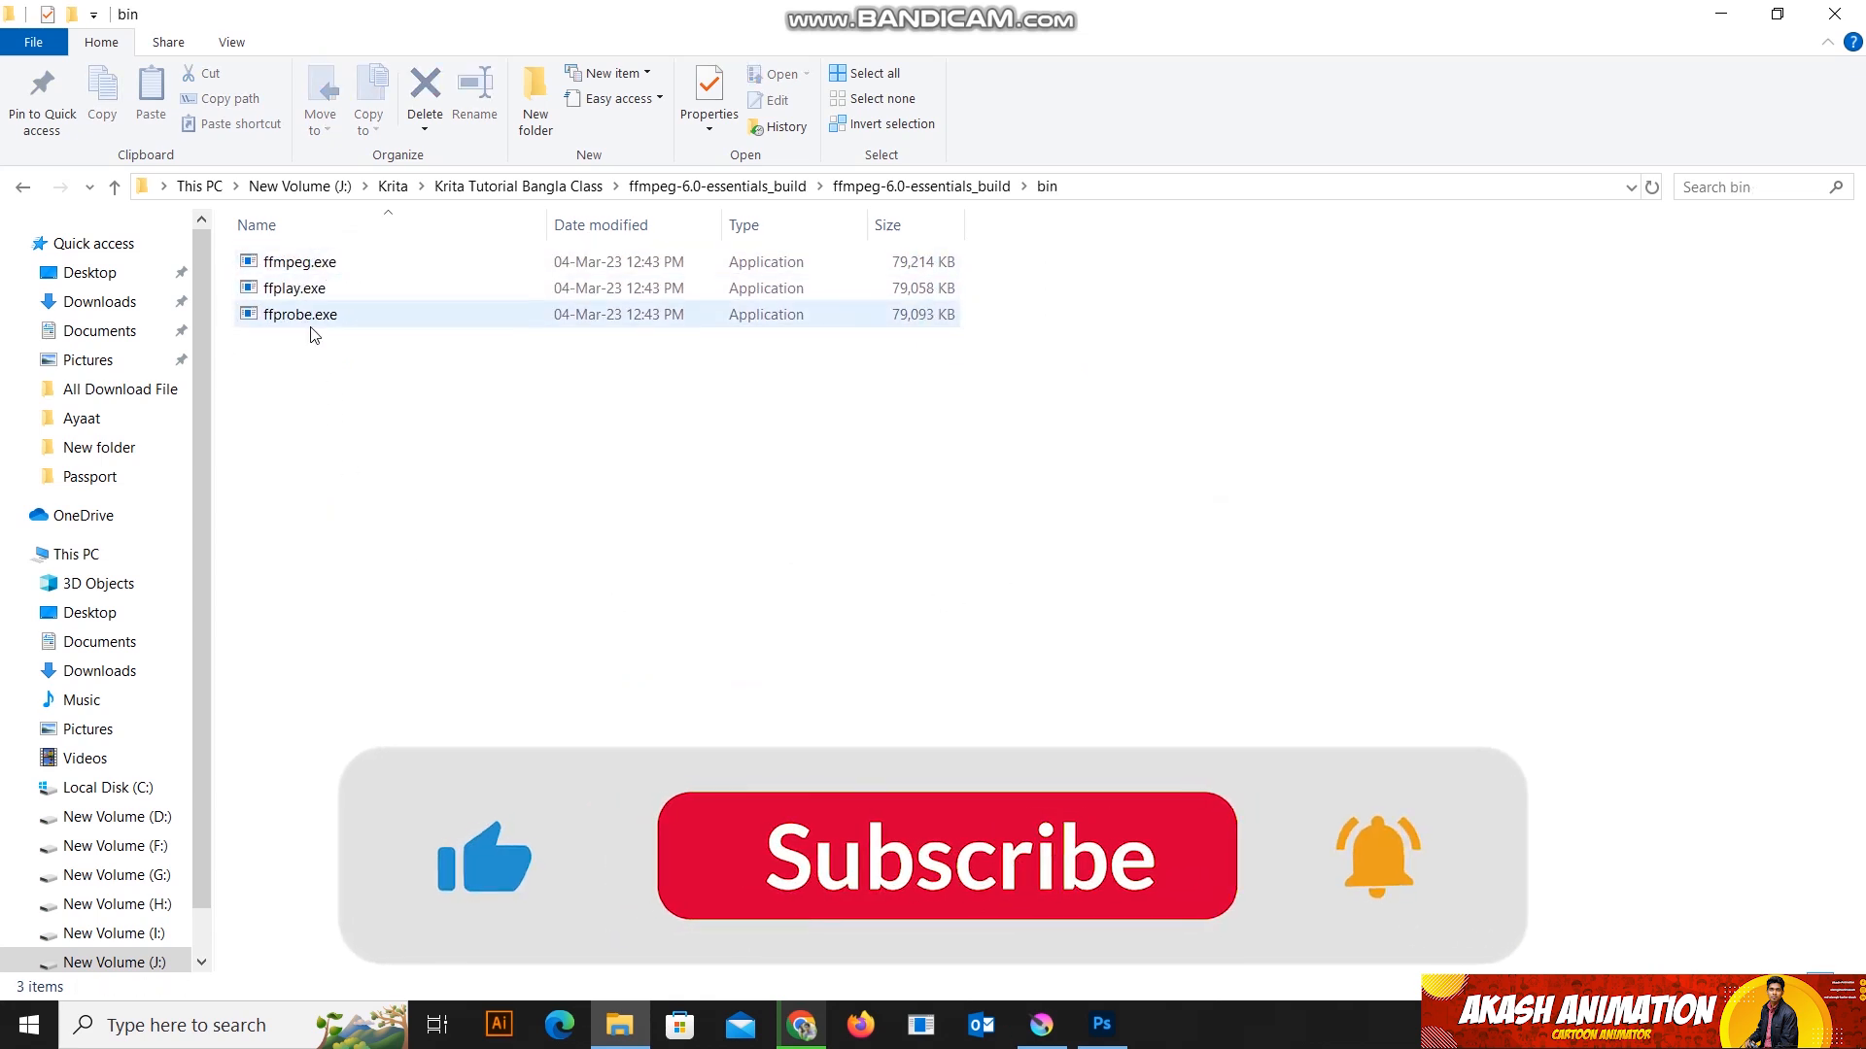
Step: Select ffmpeg.exe, ffplay.exe and ffprobe.exe and view the cut and copy options for them
{"action": "left_click", "coordinate": [406, 403]}
{"action": "left_click_drag", "start_coordinate": [406, 403], "coordinate": [255, 243]}
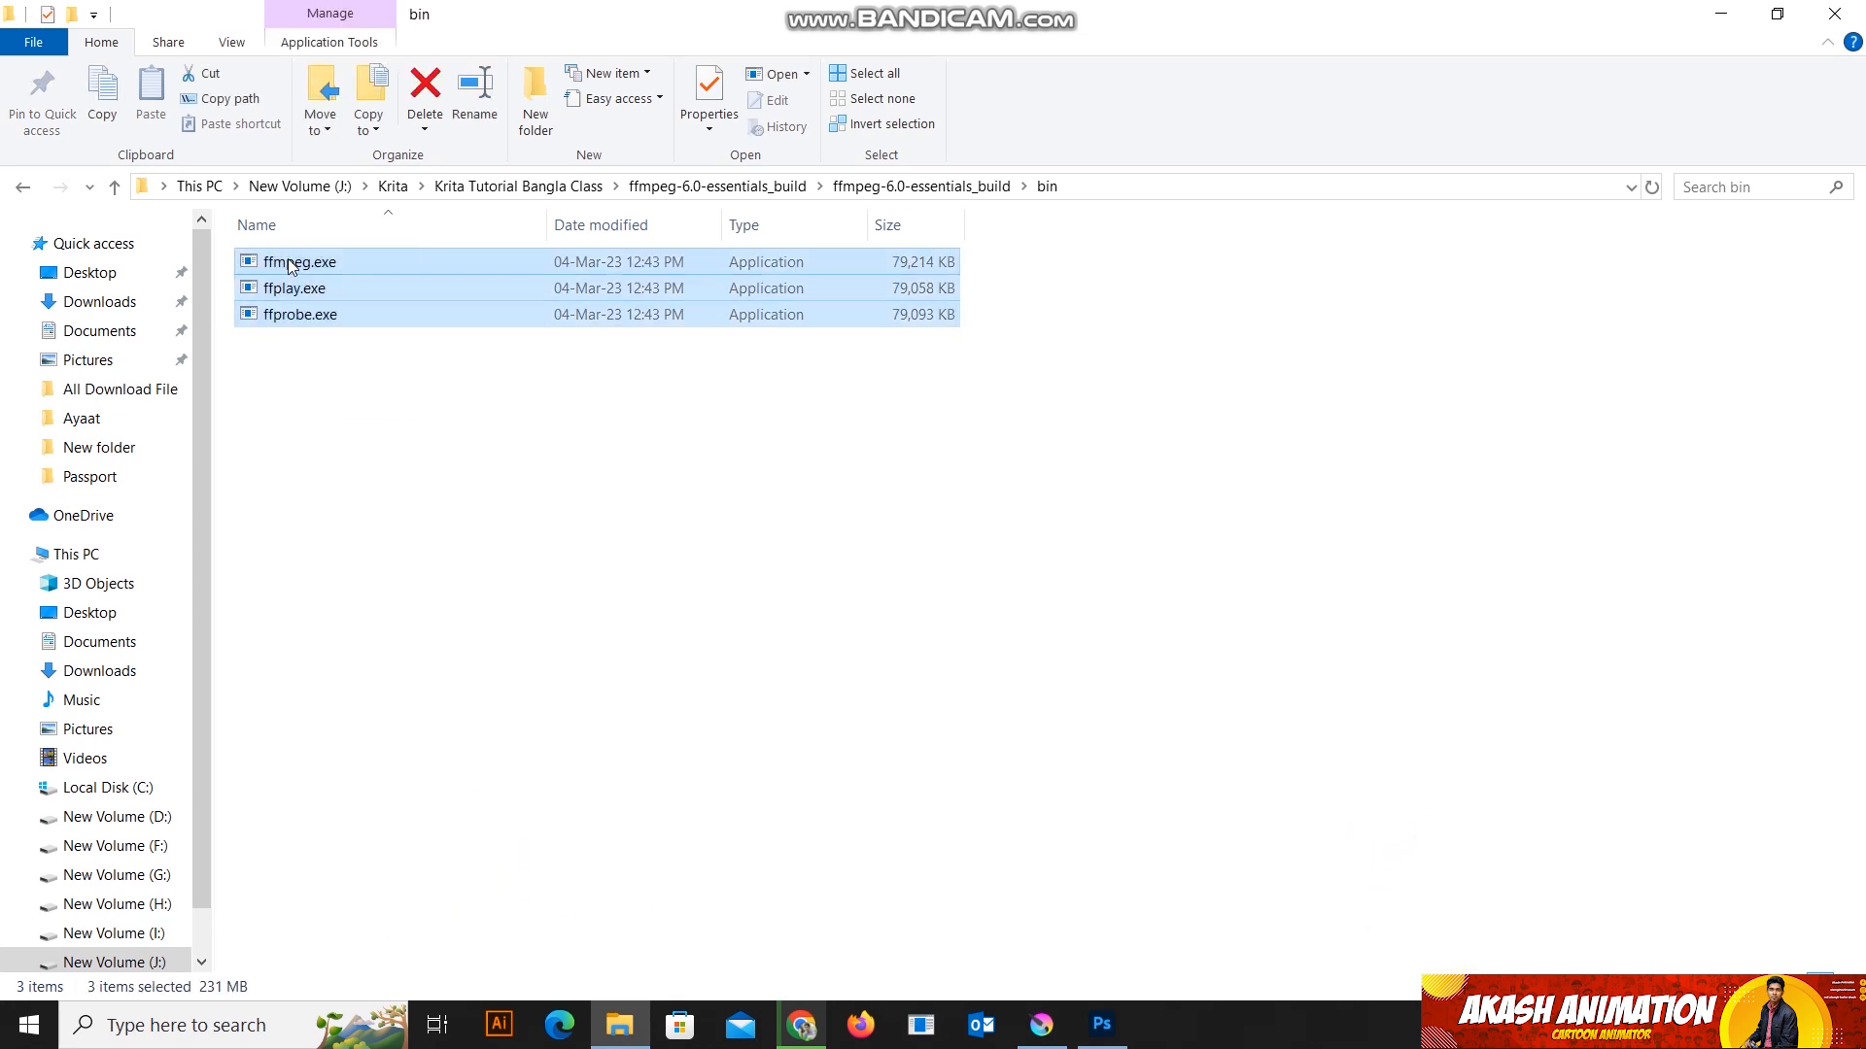
{"action": "right_click", "coordinate": [290, 265]}
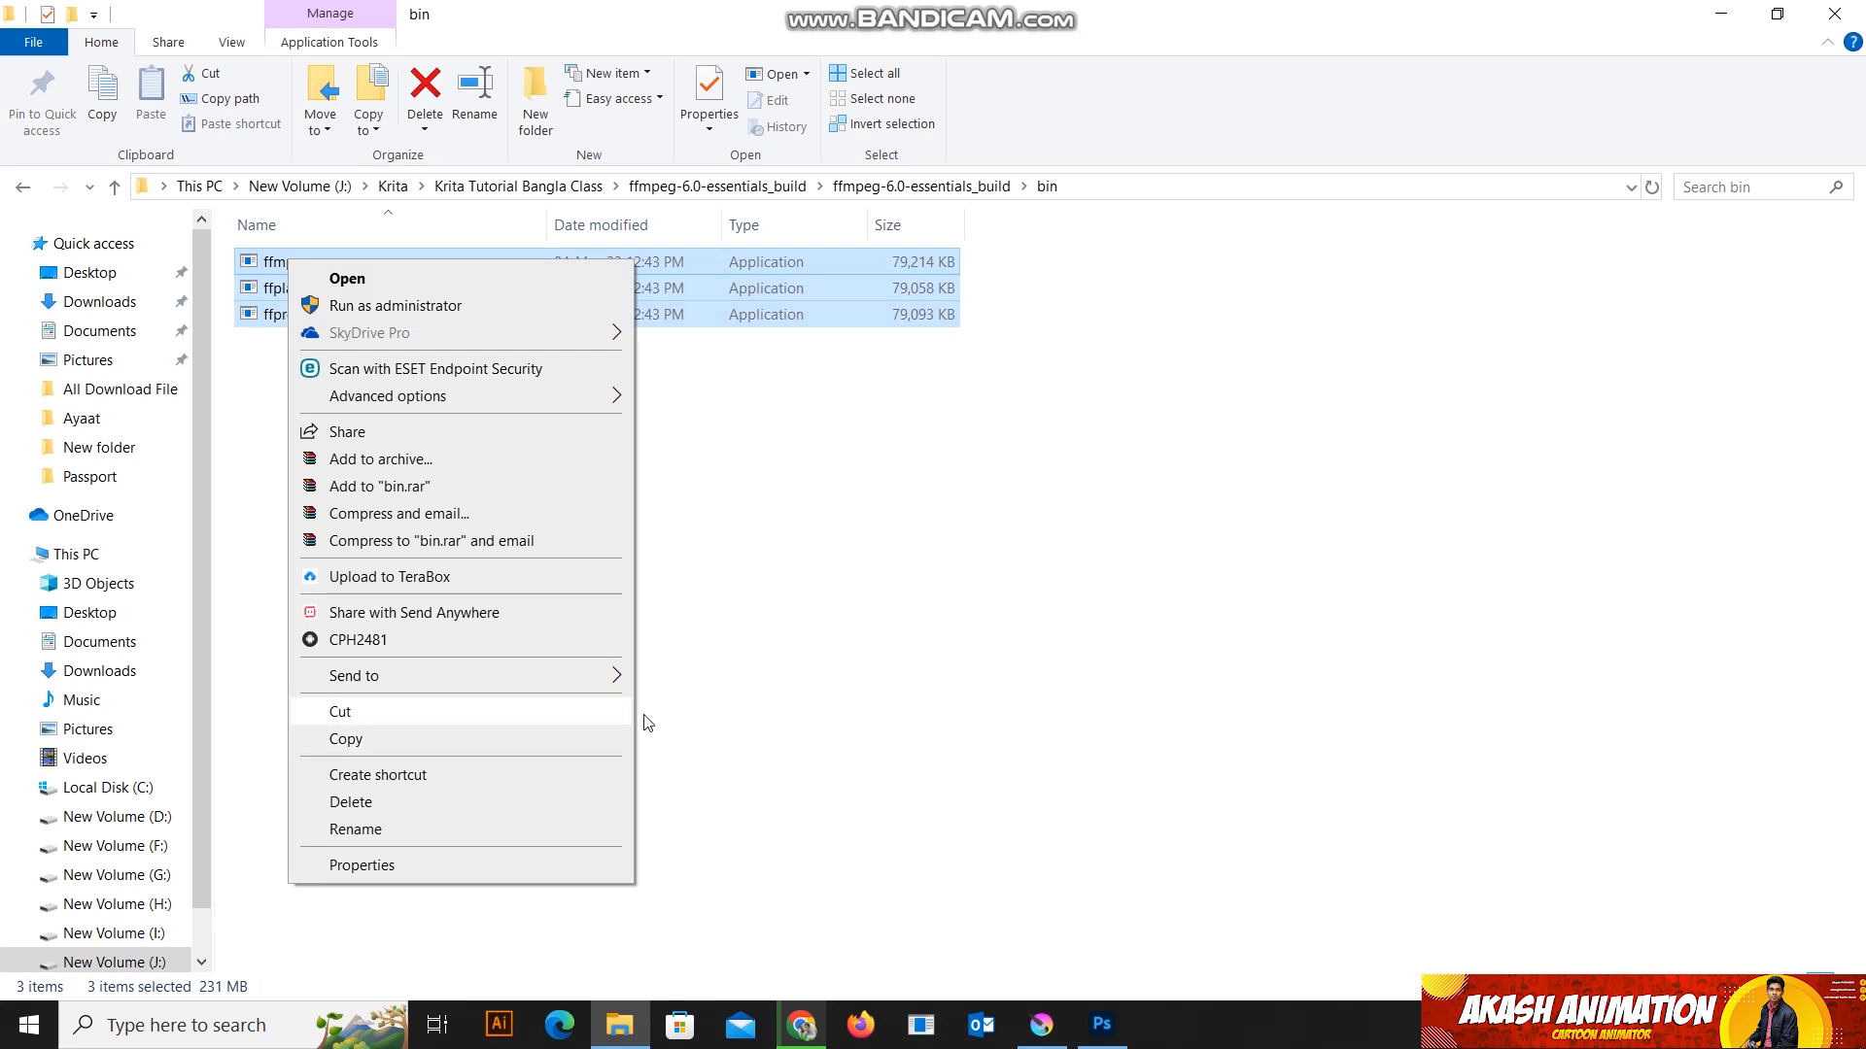
{"action": "left_click", "coordinate": [880, 707]}
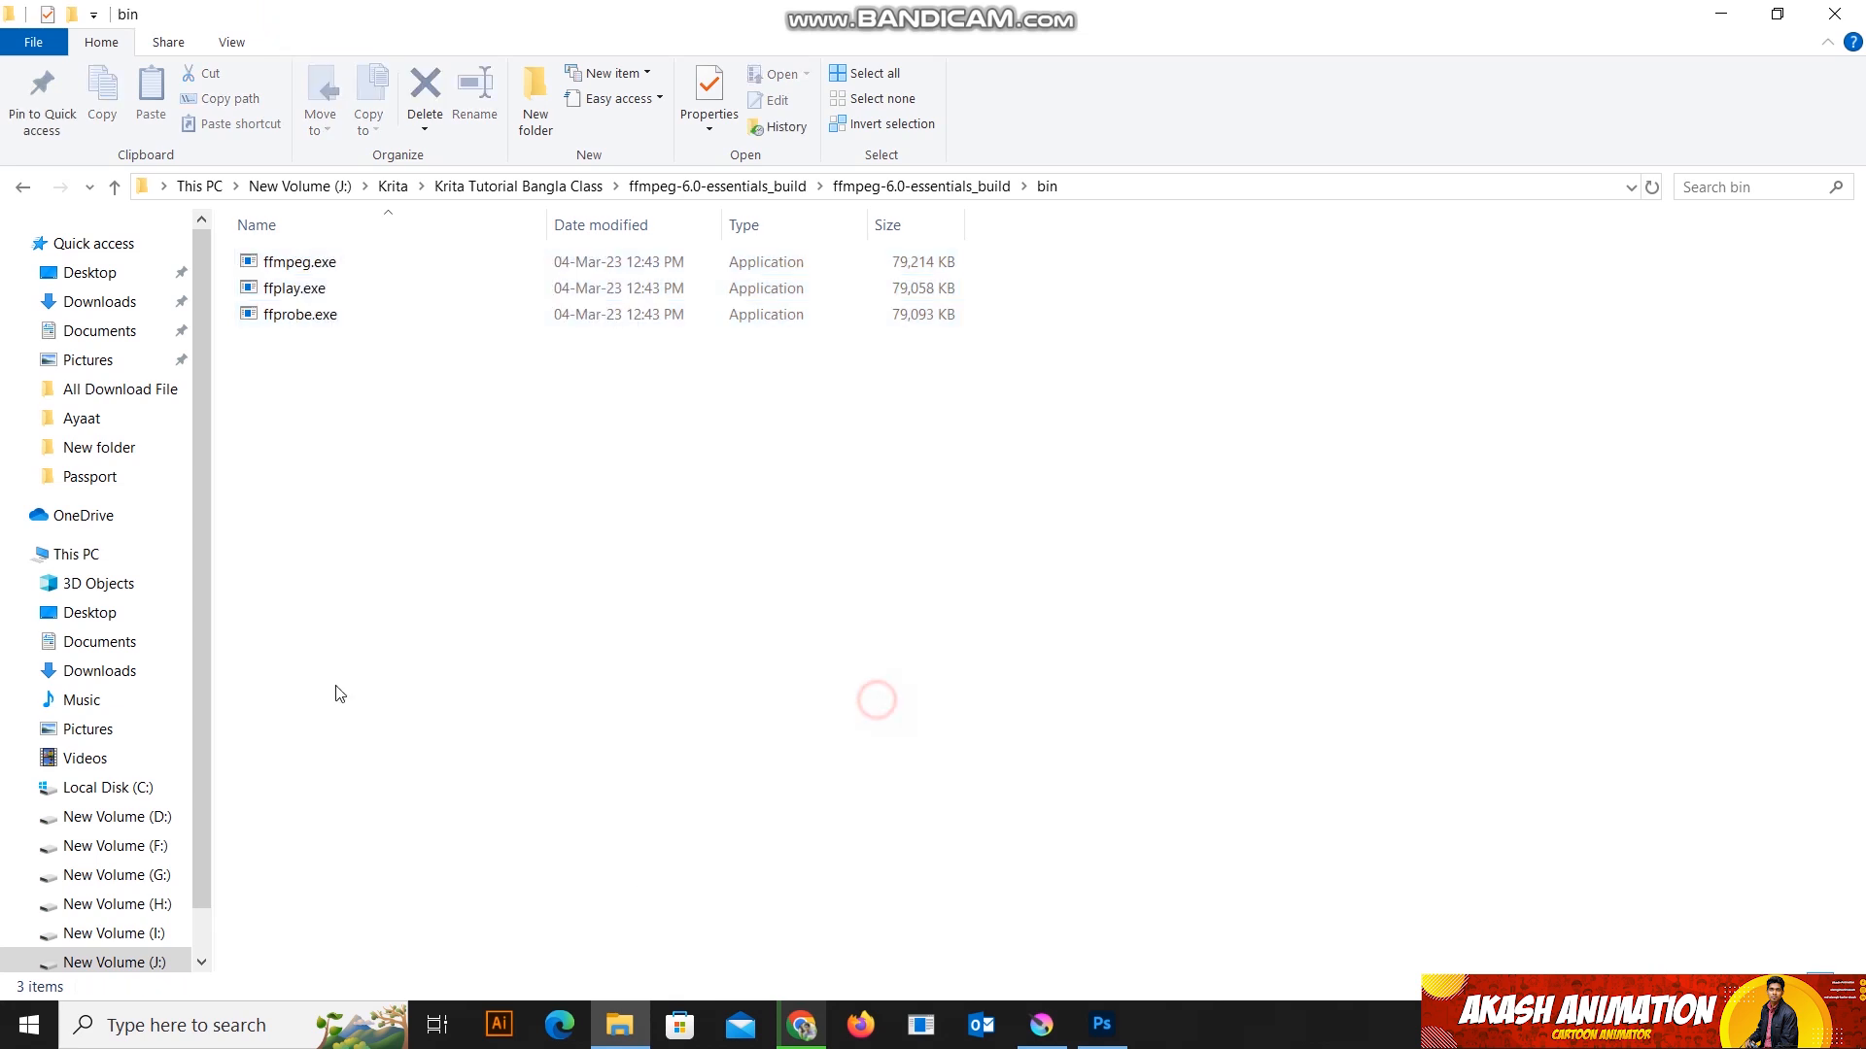
Step: Open the bin folder of the Krita (x64) installation under Program Files on Local Disk (C:)
{"action": "left_click", "coordinate": [107, 788]}
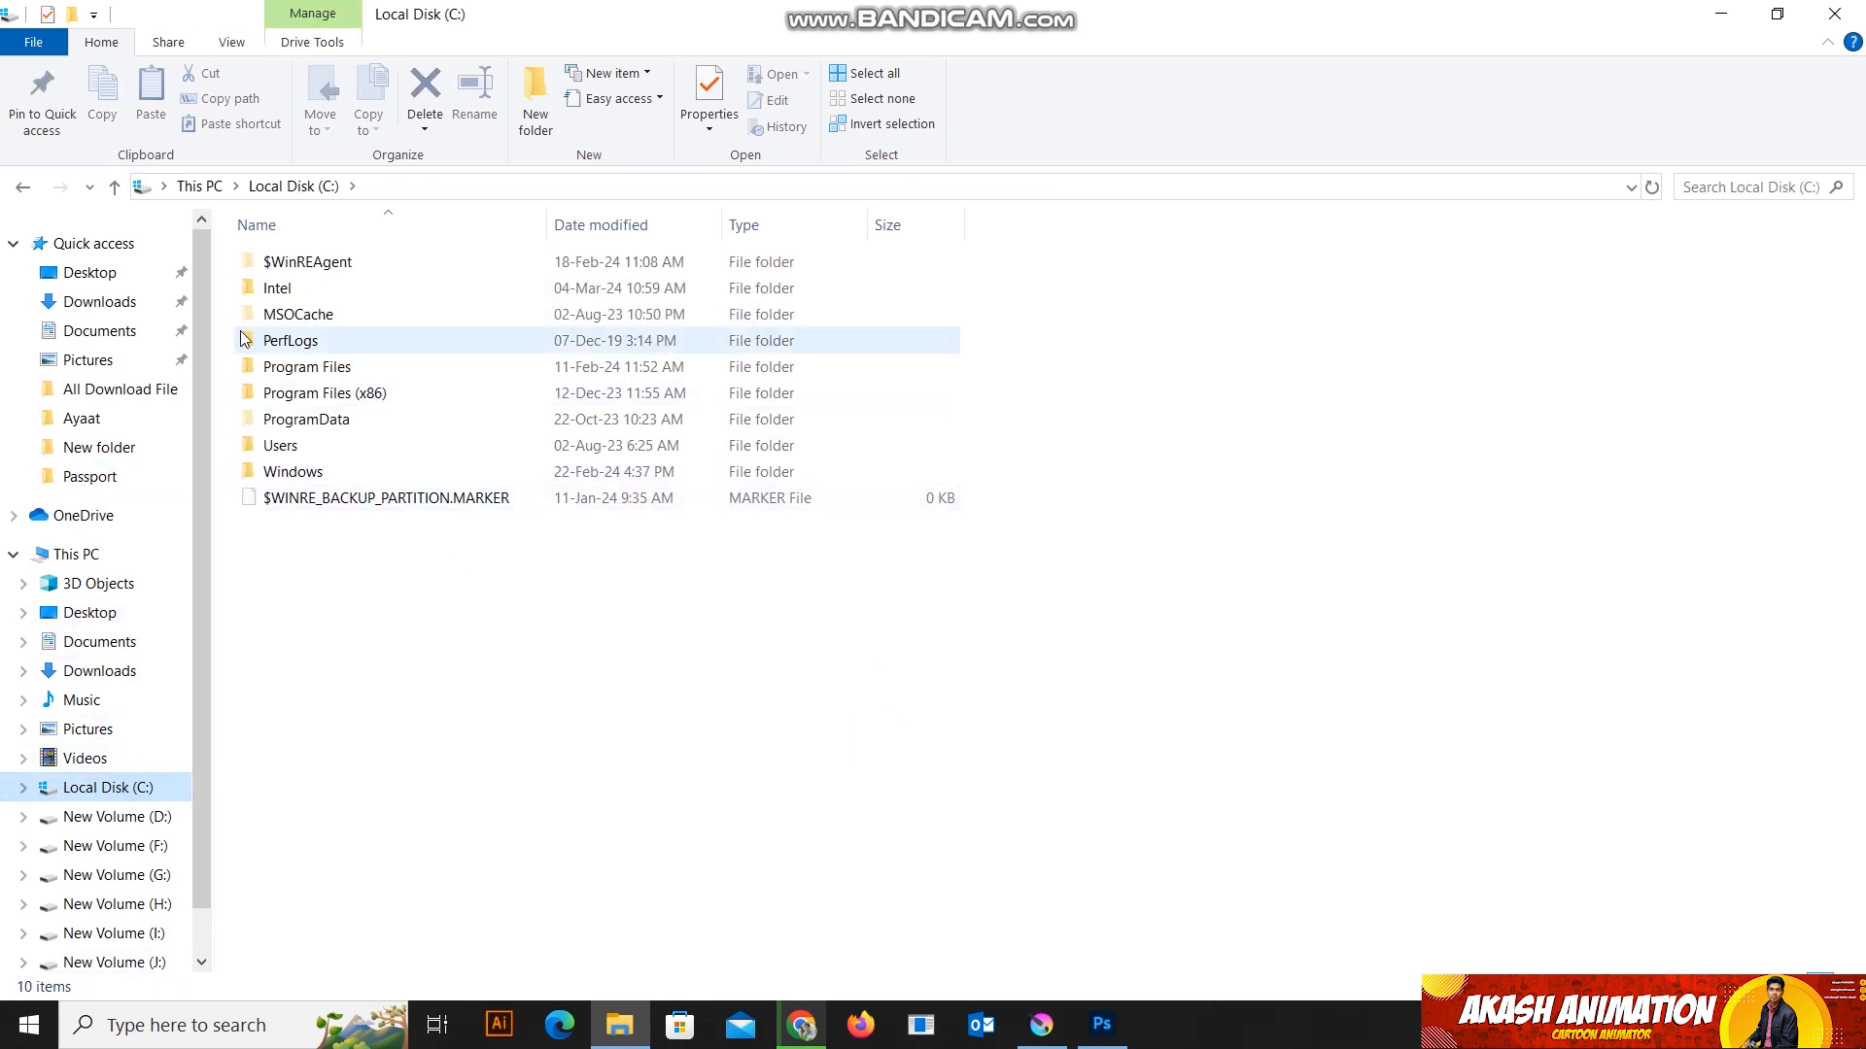
{"action": "double_click", "coordinate": [297, 377]}
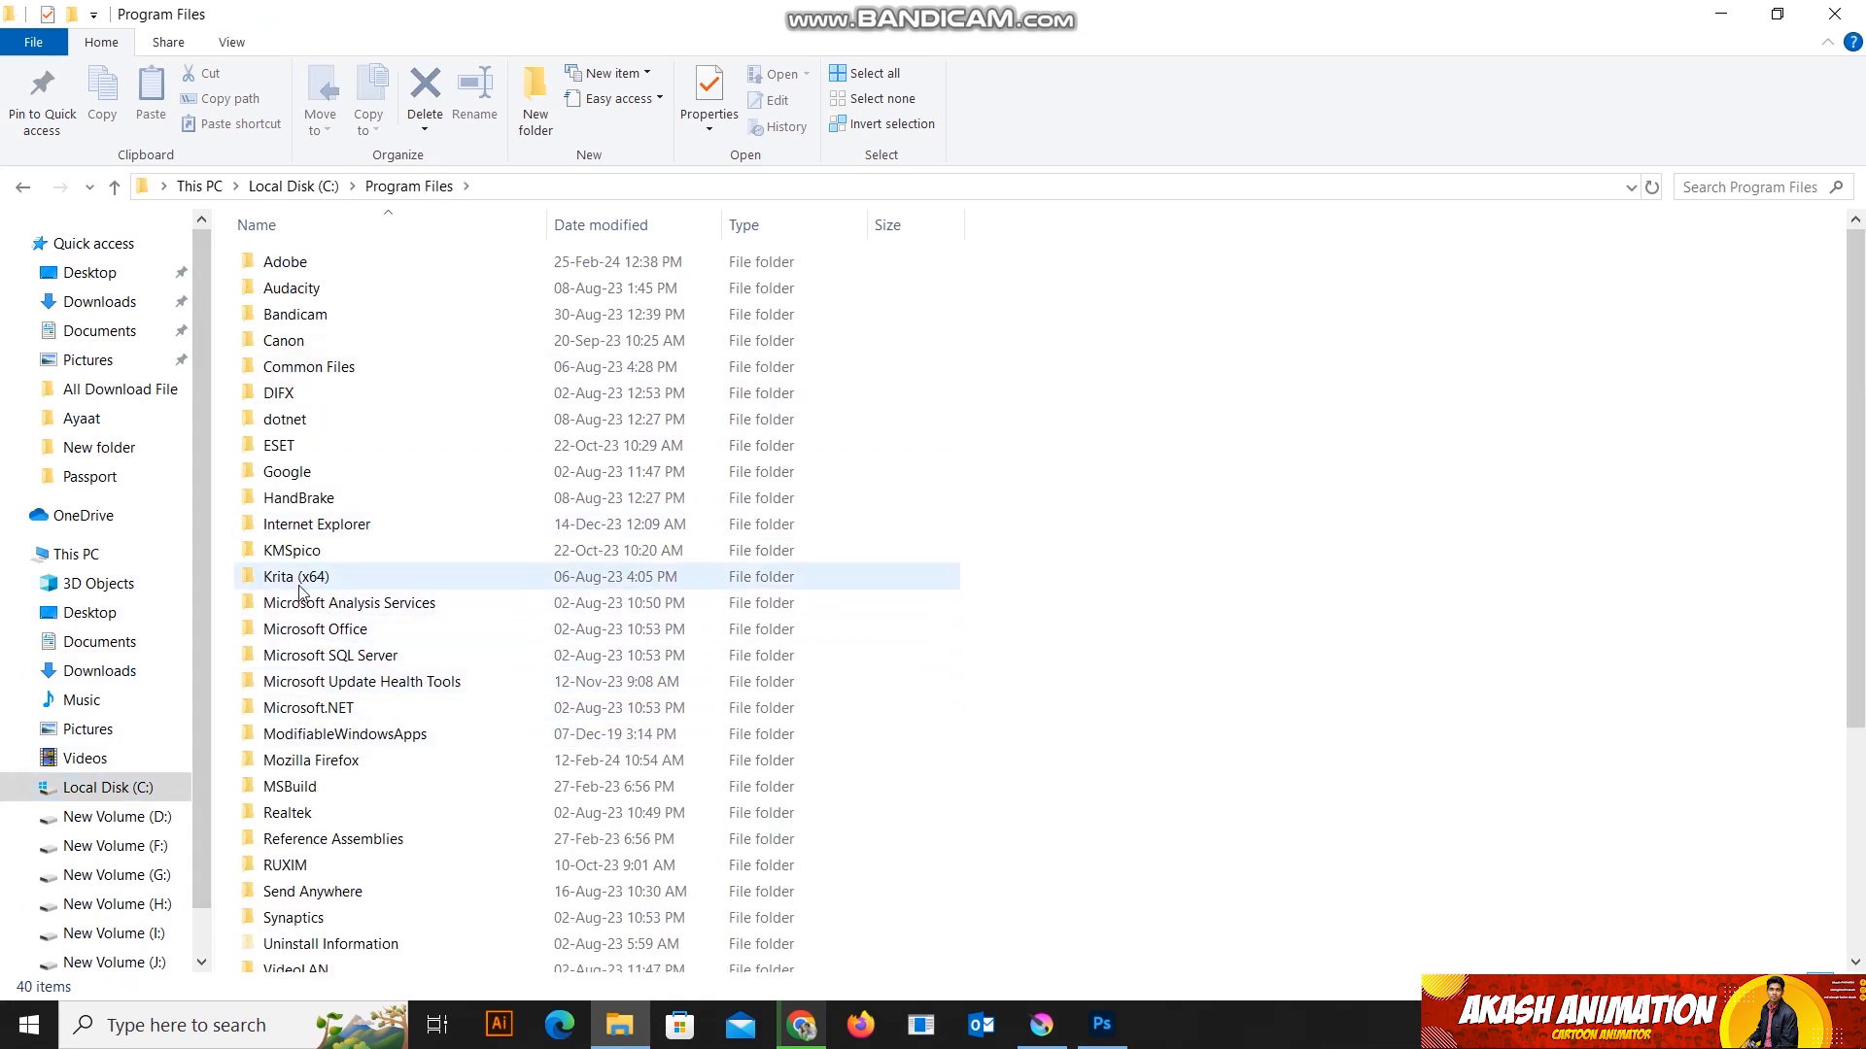
{"action": "double_click", "coordinate": [304, 578]}
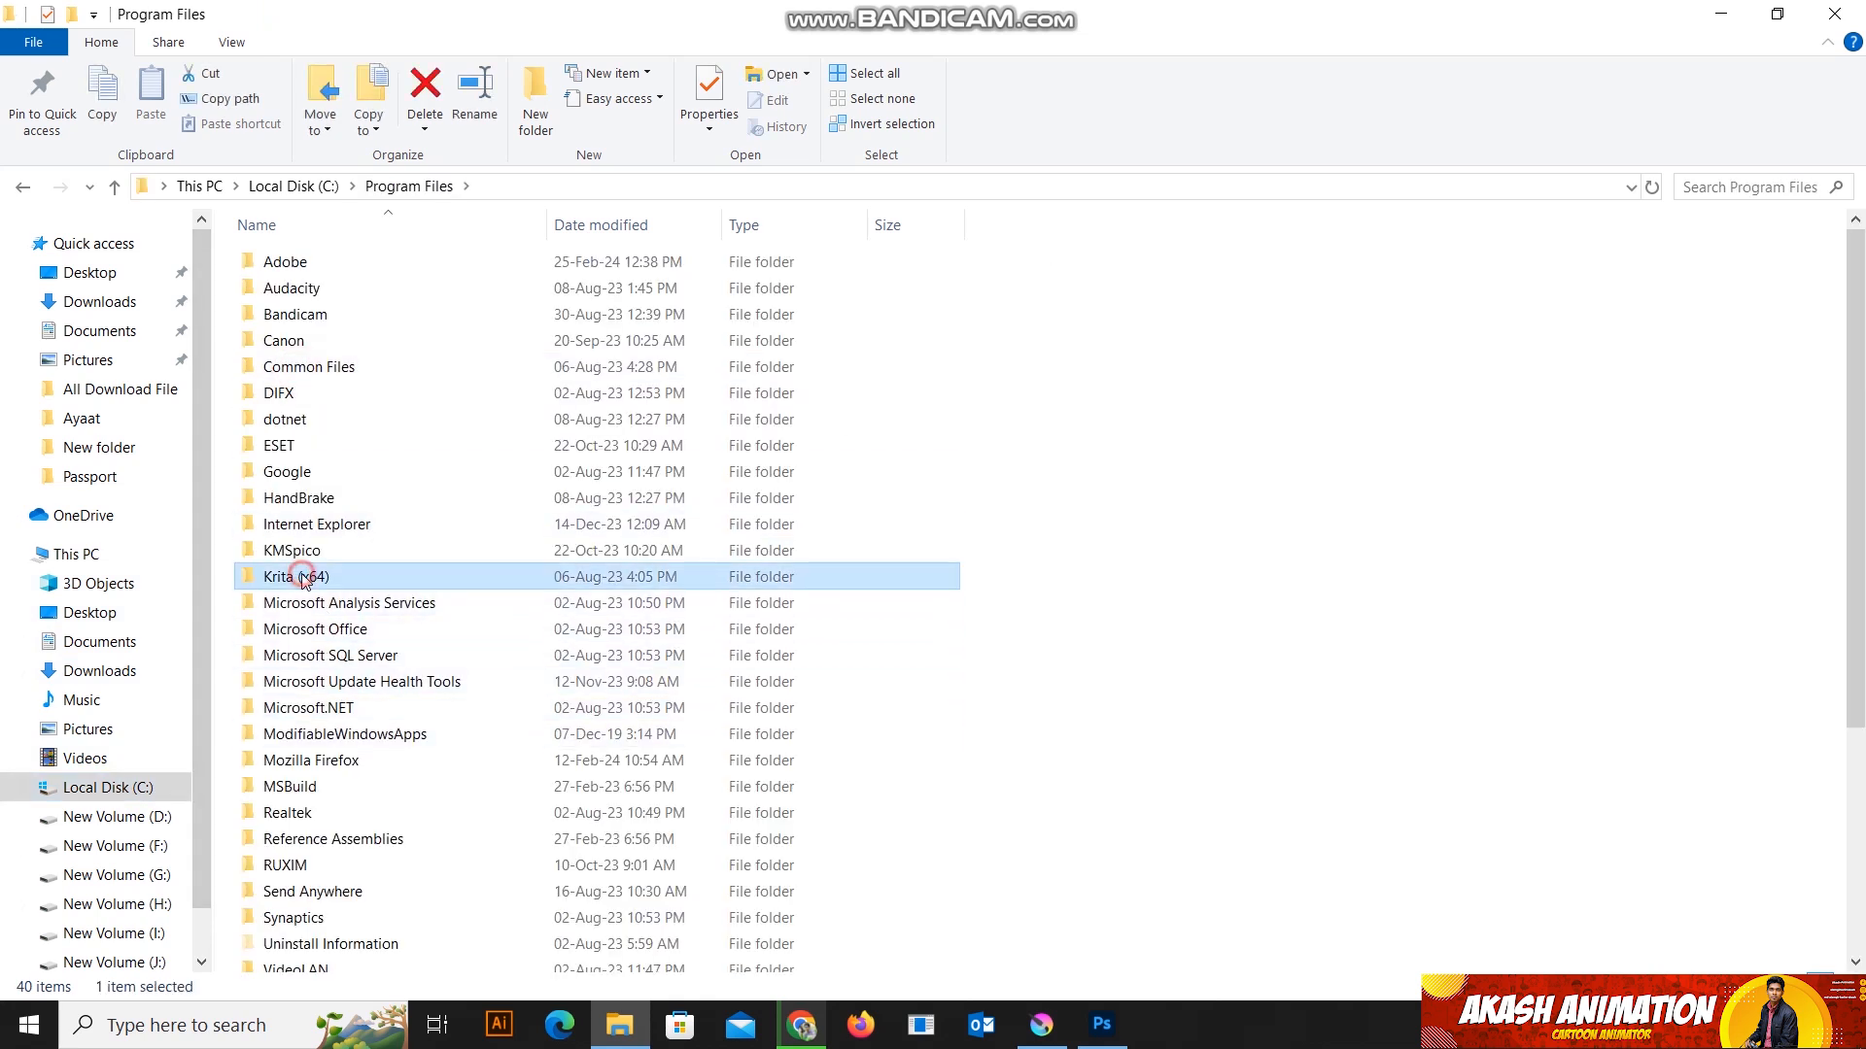
{"action": "double_click", "coordinate": [284, 263]}
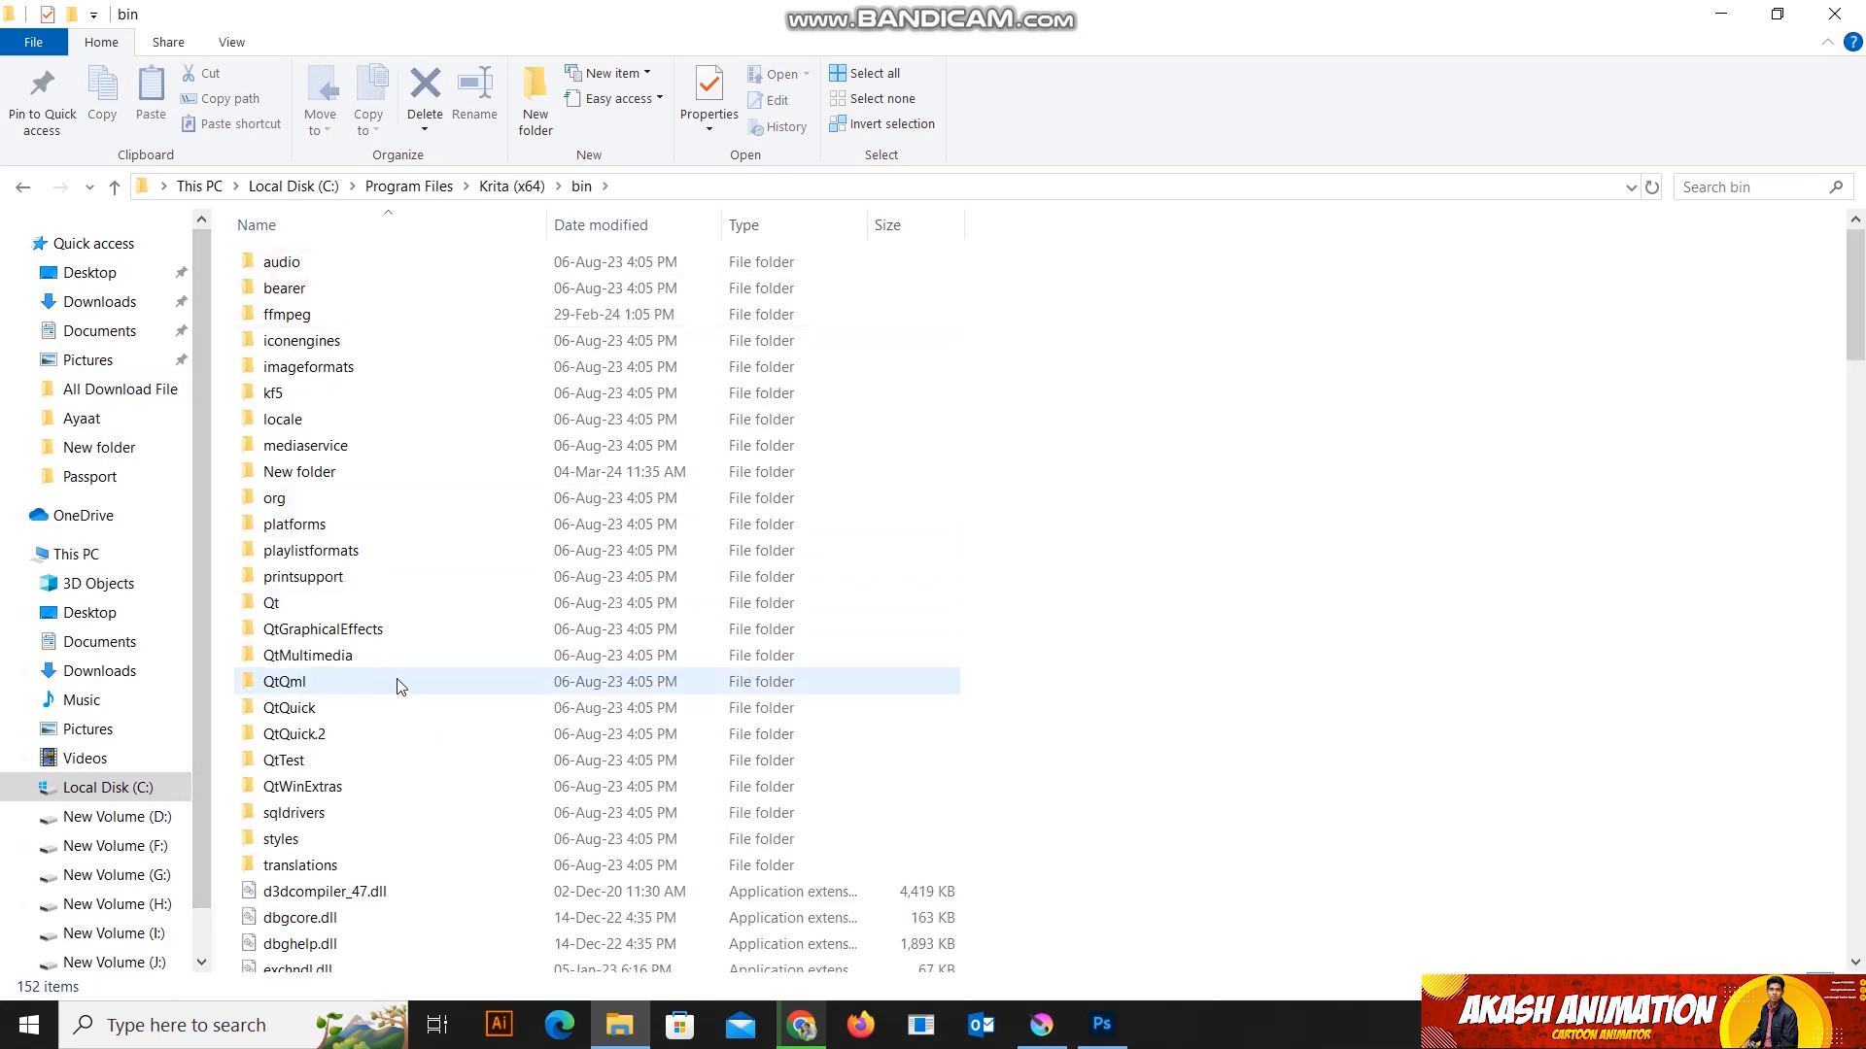
Step: Create a new folder in Krita's bin folder and try to name it FFMPEG
{"action": "right_click", "coordinate": [1200, 336]}
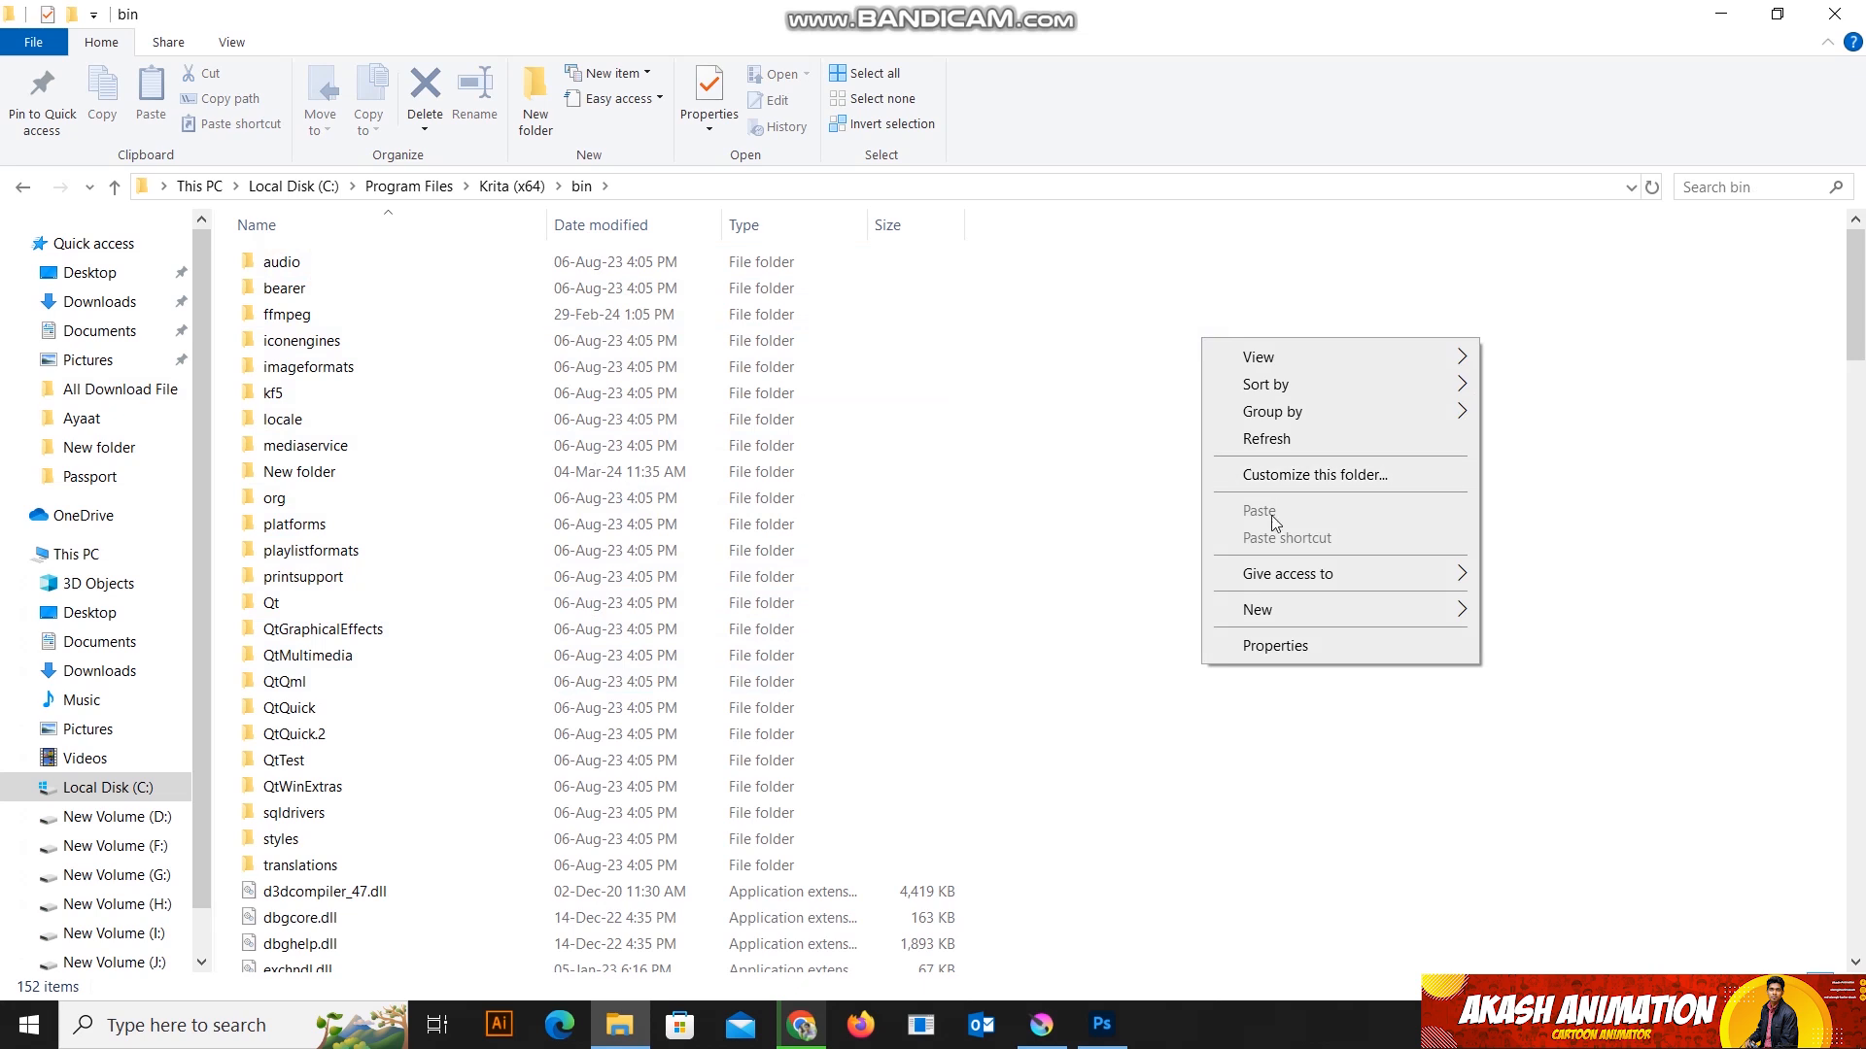
{"action": "mouse_move", "coordinate": [1332, 610]}
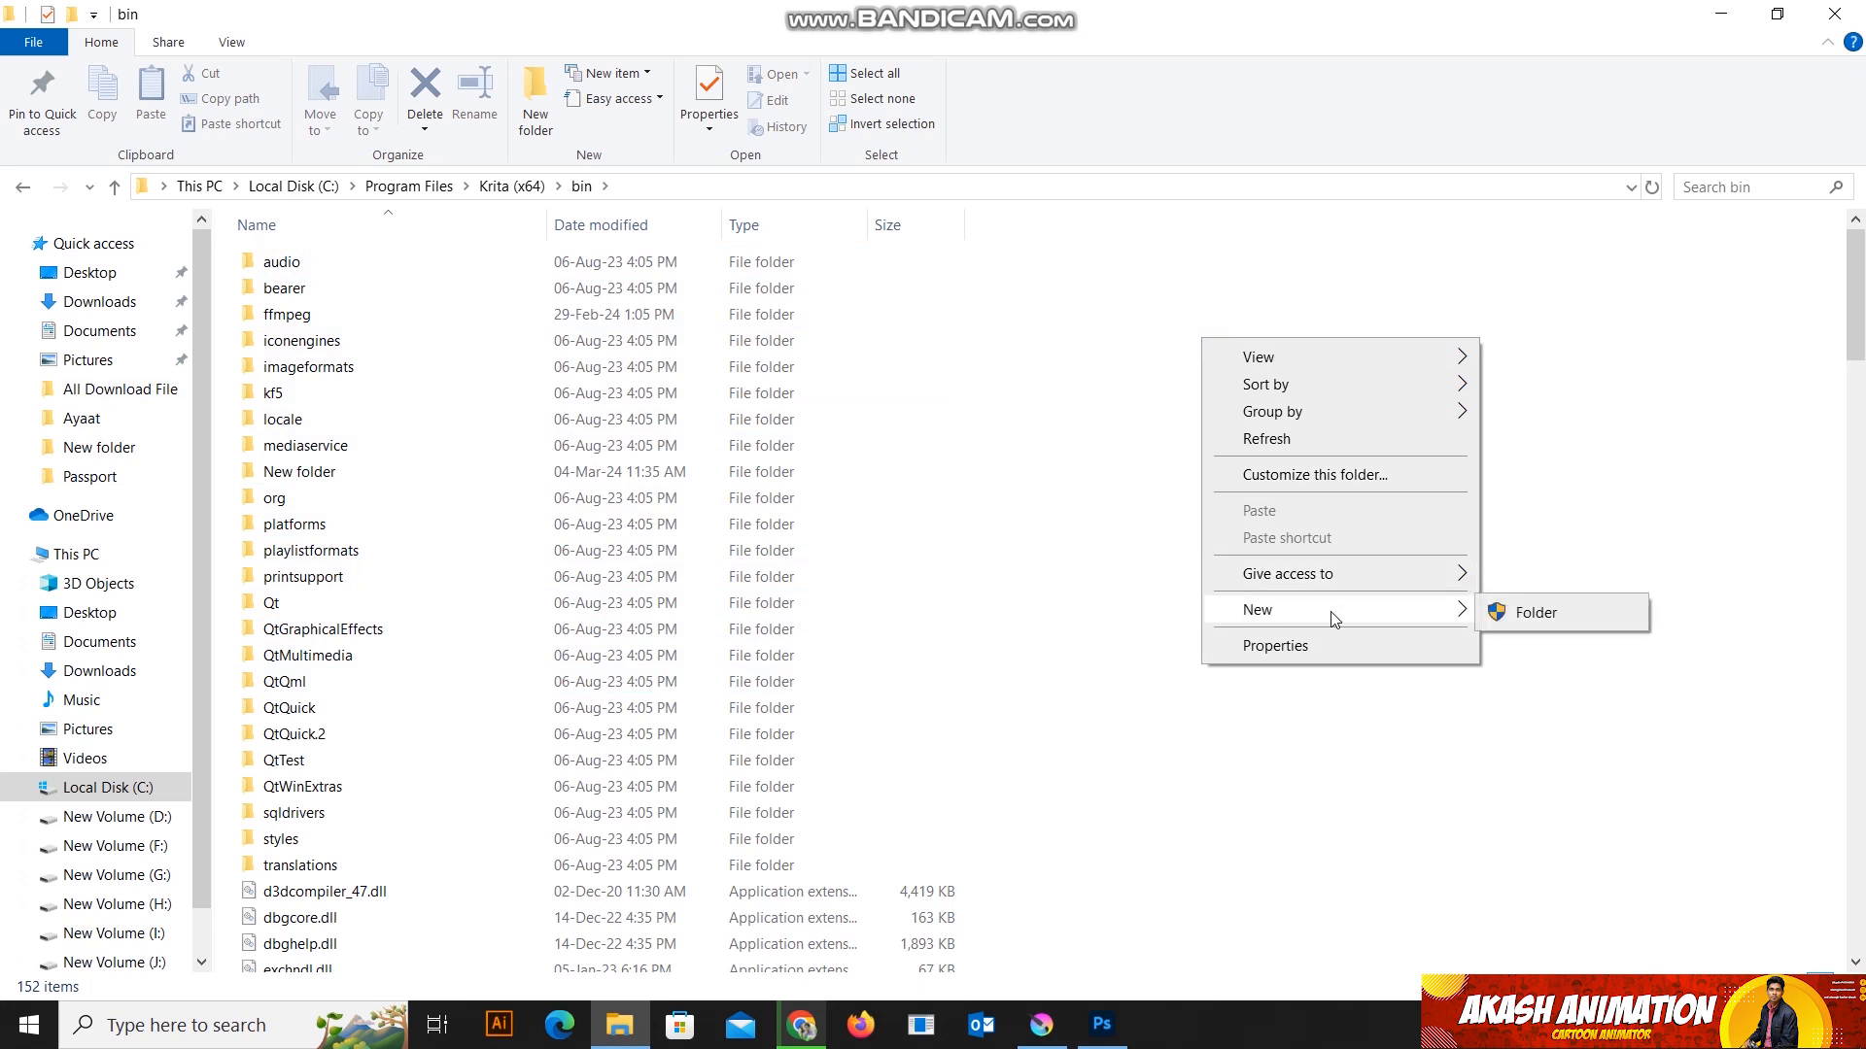
{"action": "left_click", "coordinate": [1533, 614]}
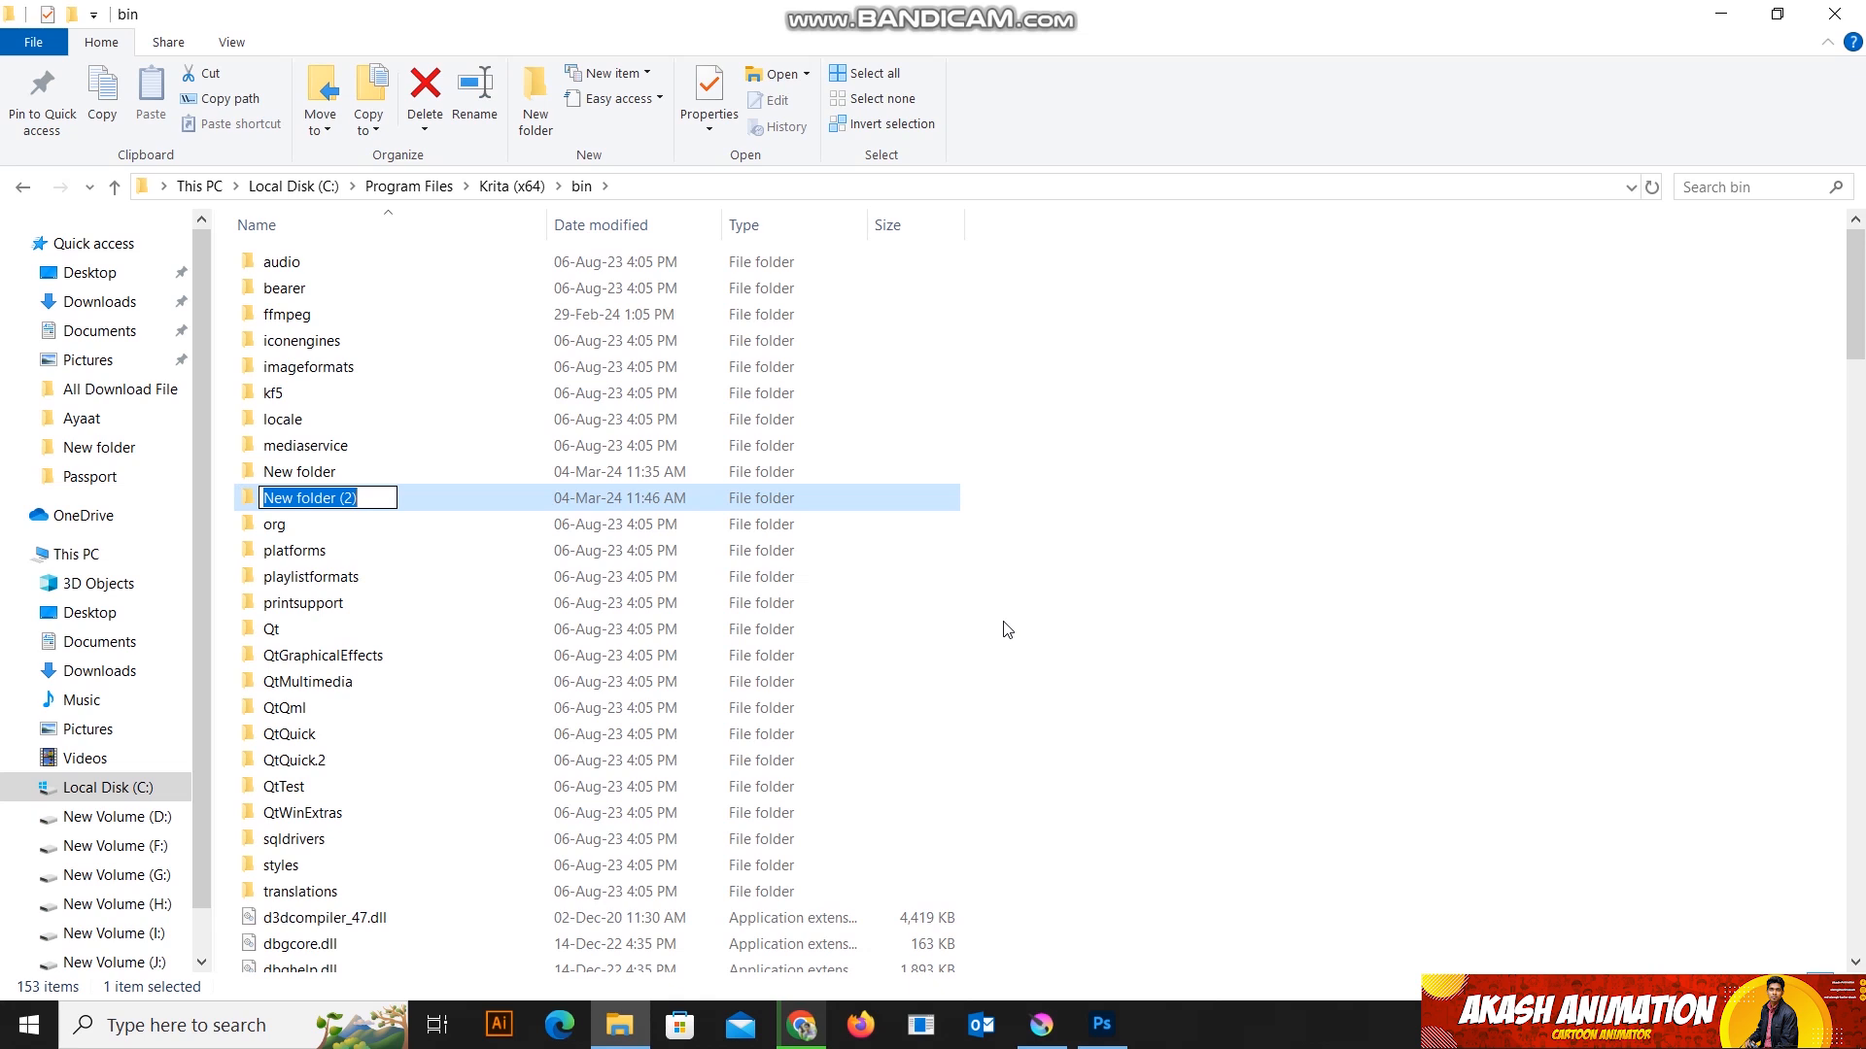
{"action": "type", "text": "FFM"}
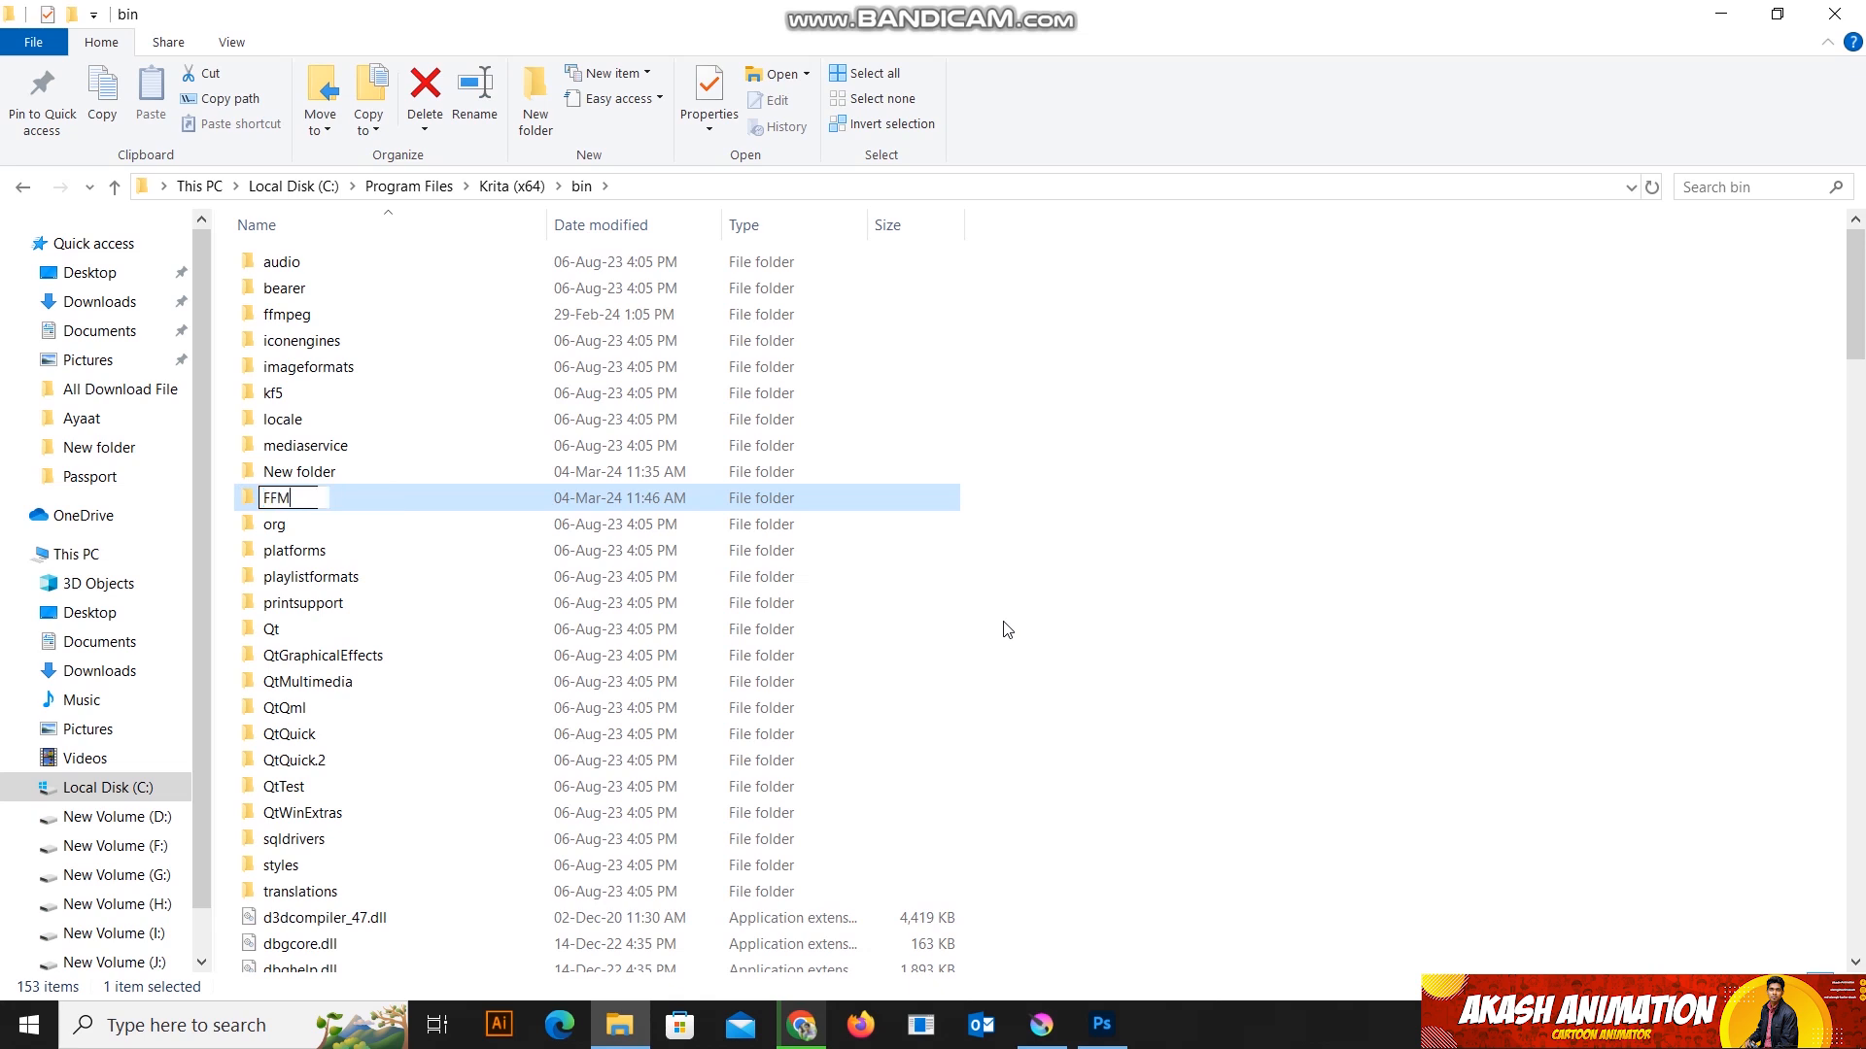
{"action": "type", "text": "PEG"}
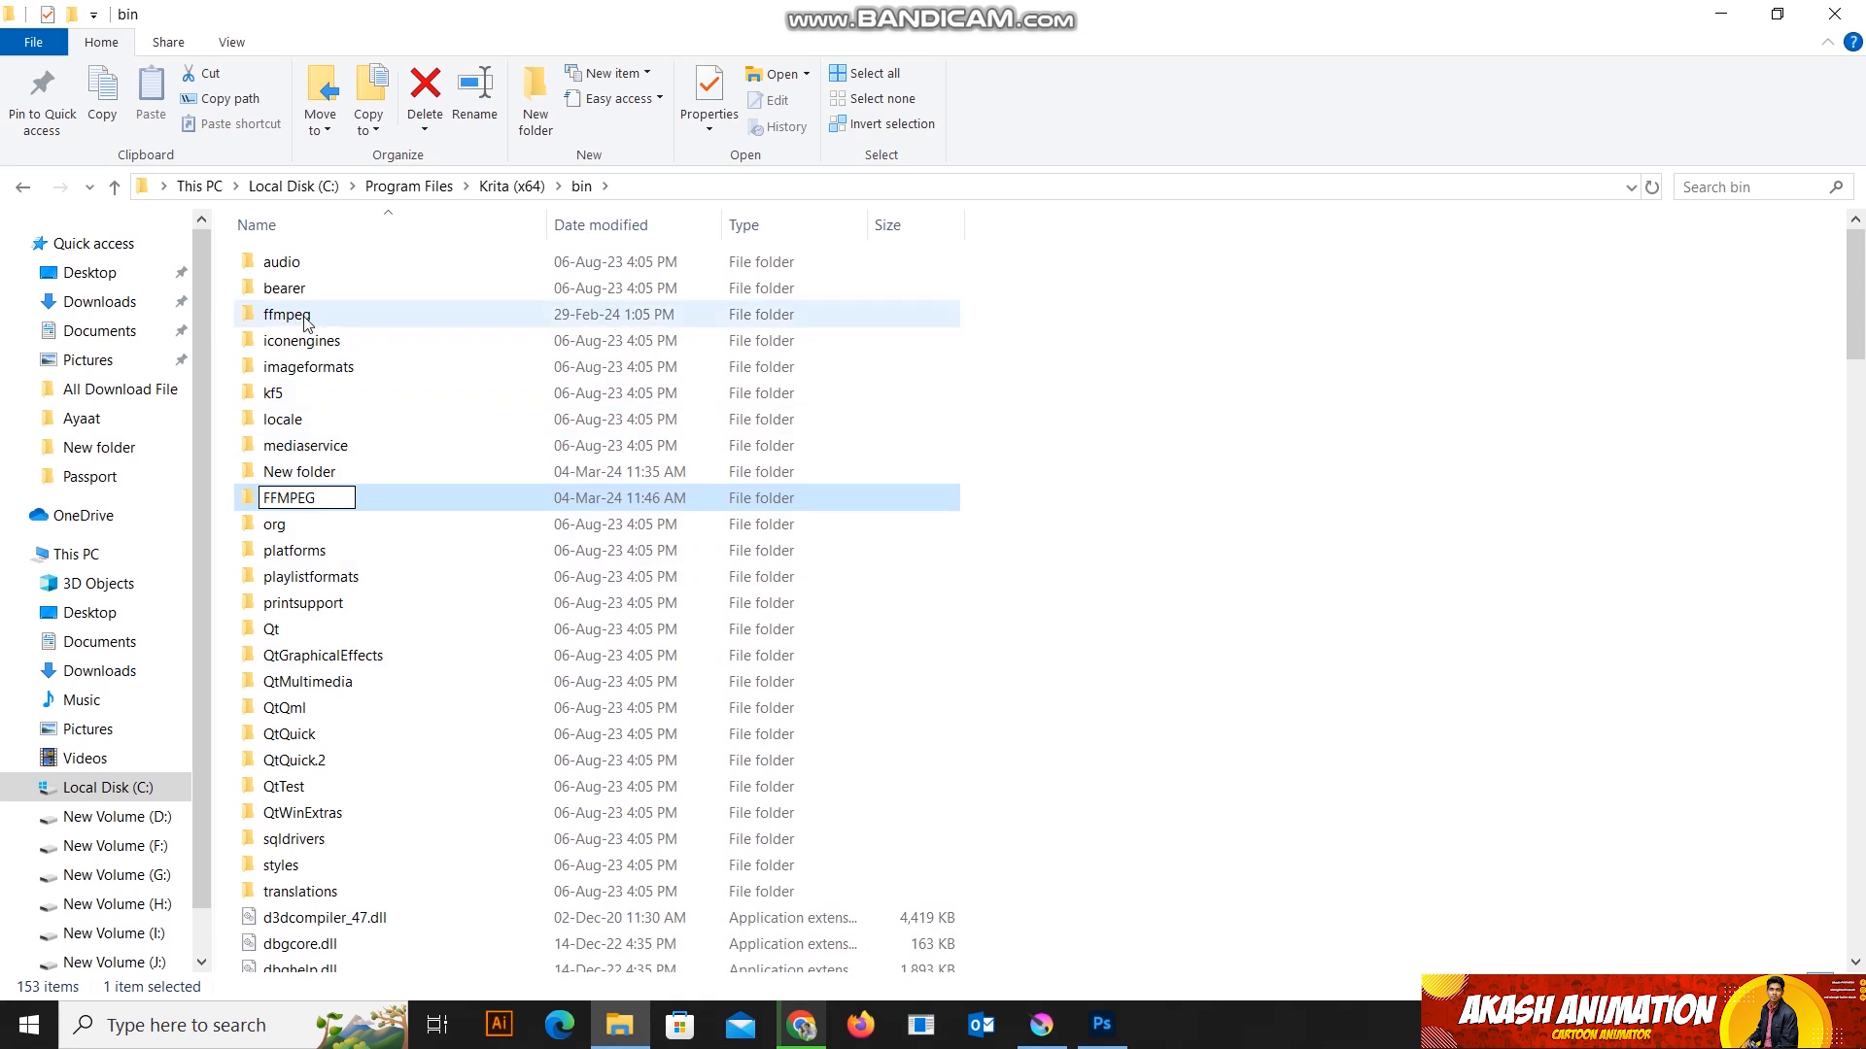
{"action": "double_click", "coordinate": [329, 498]}
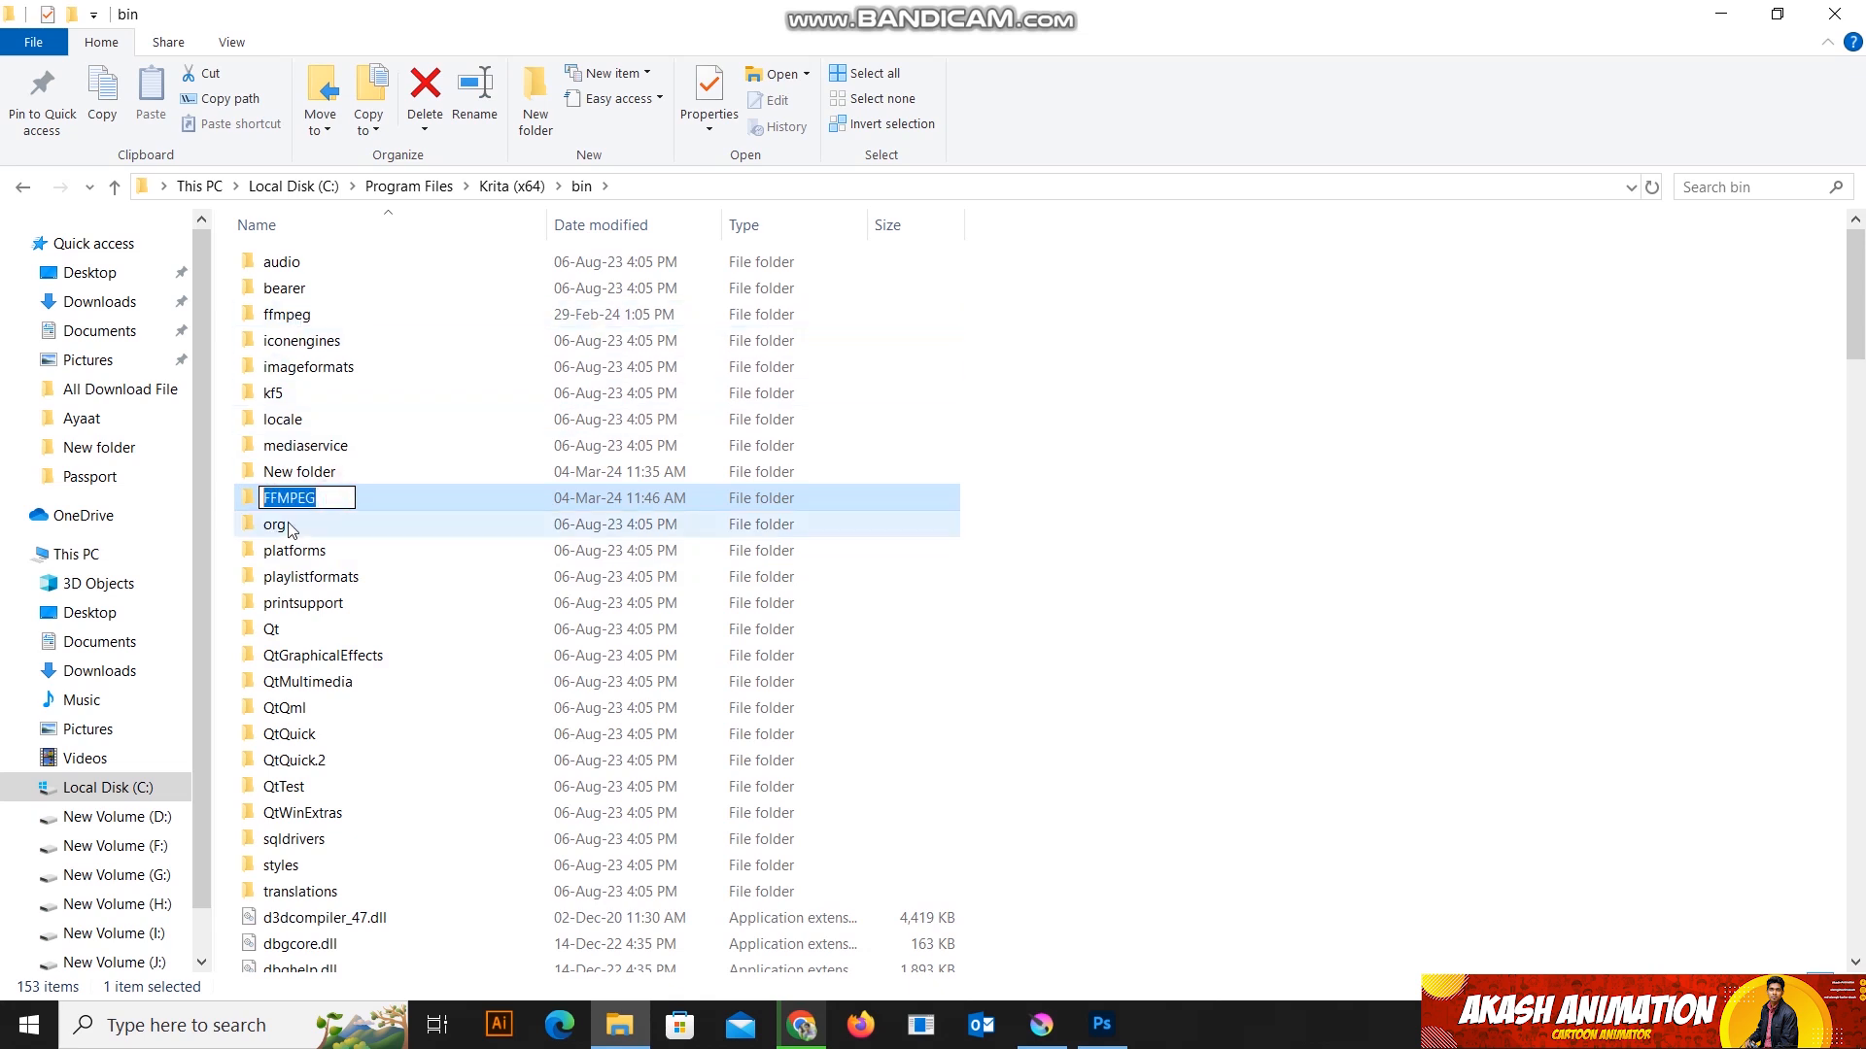
{"action": "key", "text": "Escape"}
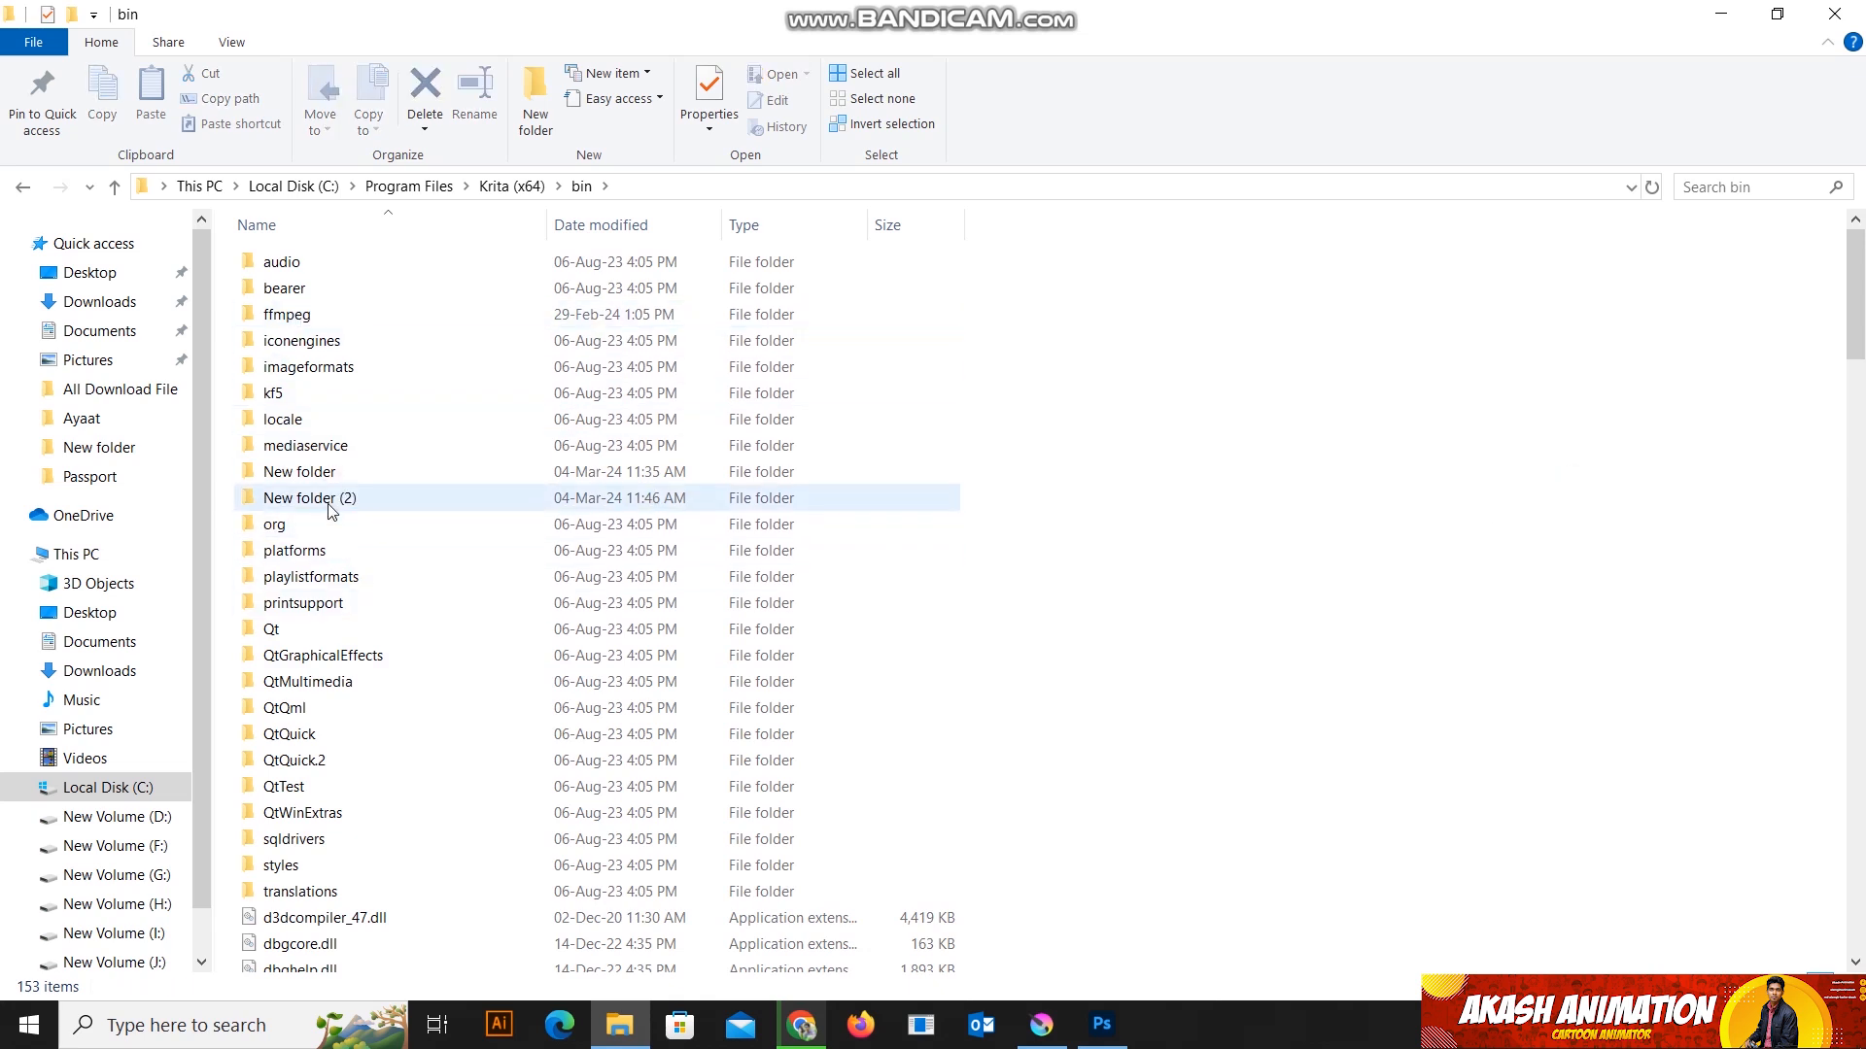
Step: Delete New folder (2) from Krita's bin folder, granting administrator permission
{"action": "left_click", "coordinate": [330, 505]}
{"action": "key", "text": "Delete"}
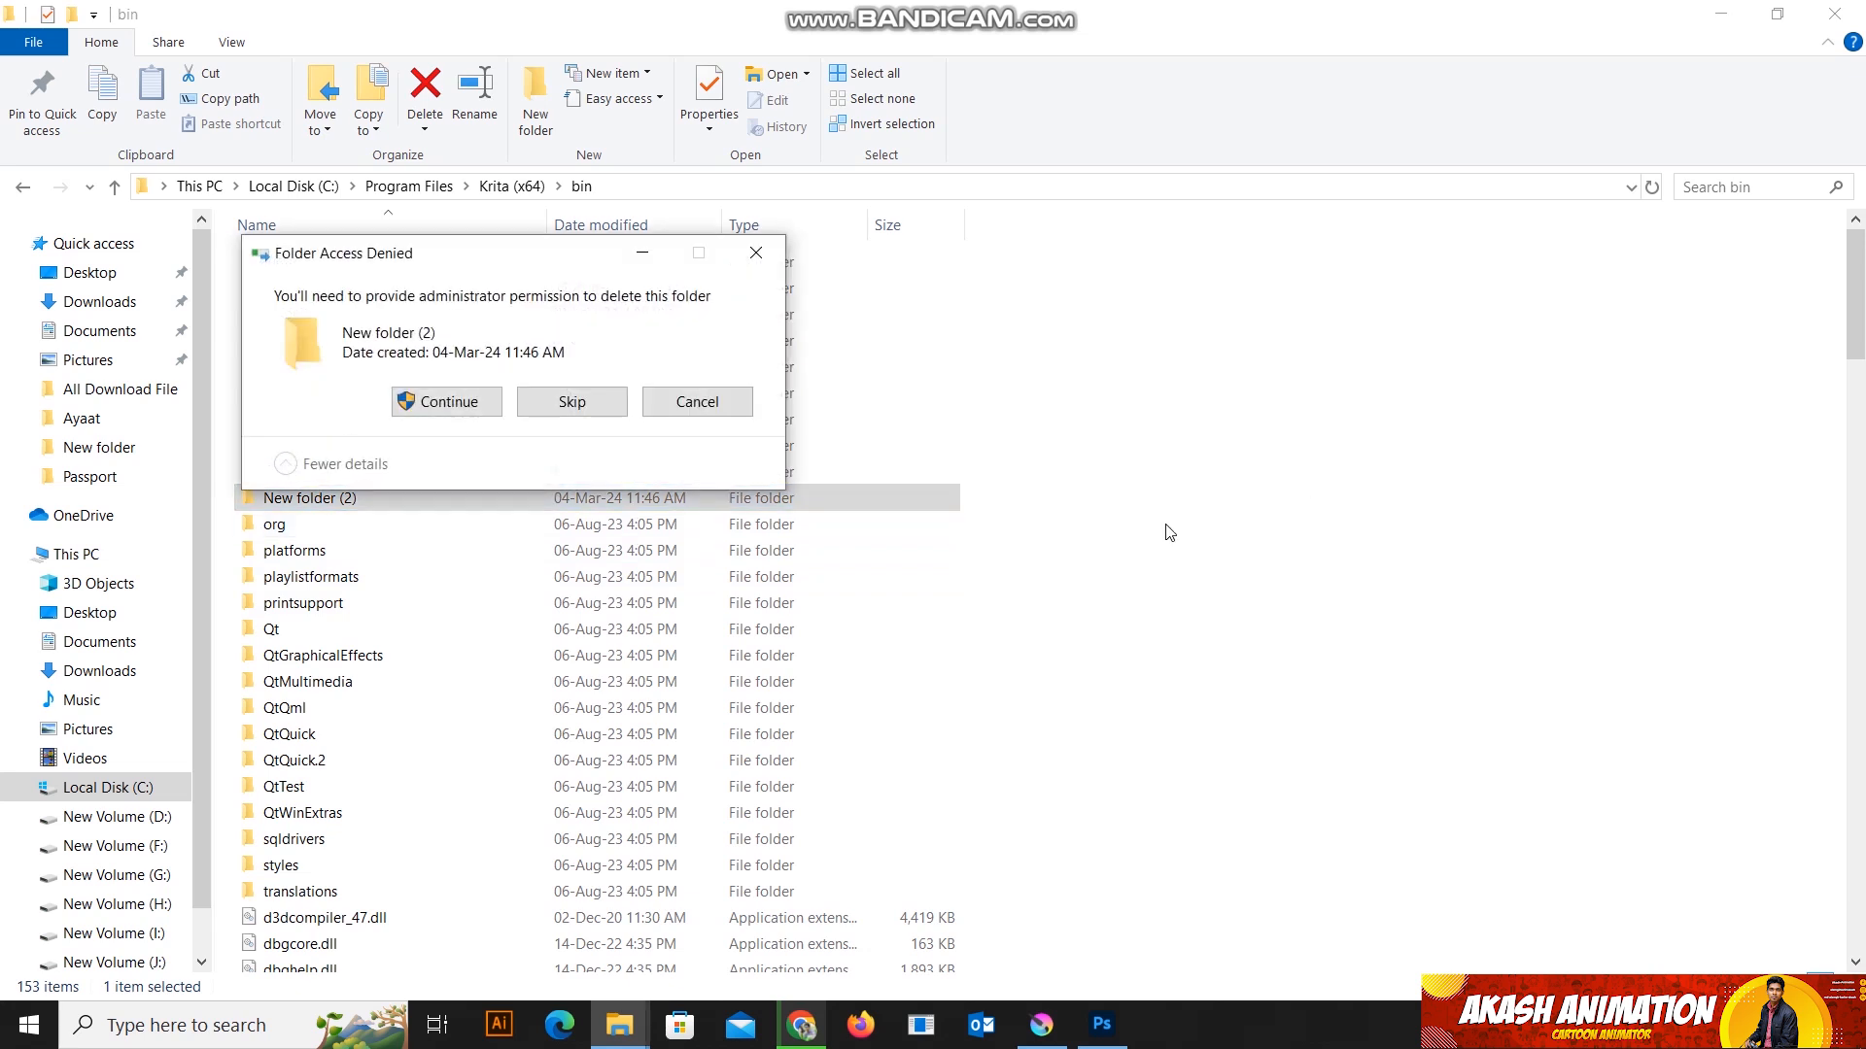
{"action": "left_click", "coordinate": [449, 403]}
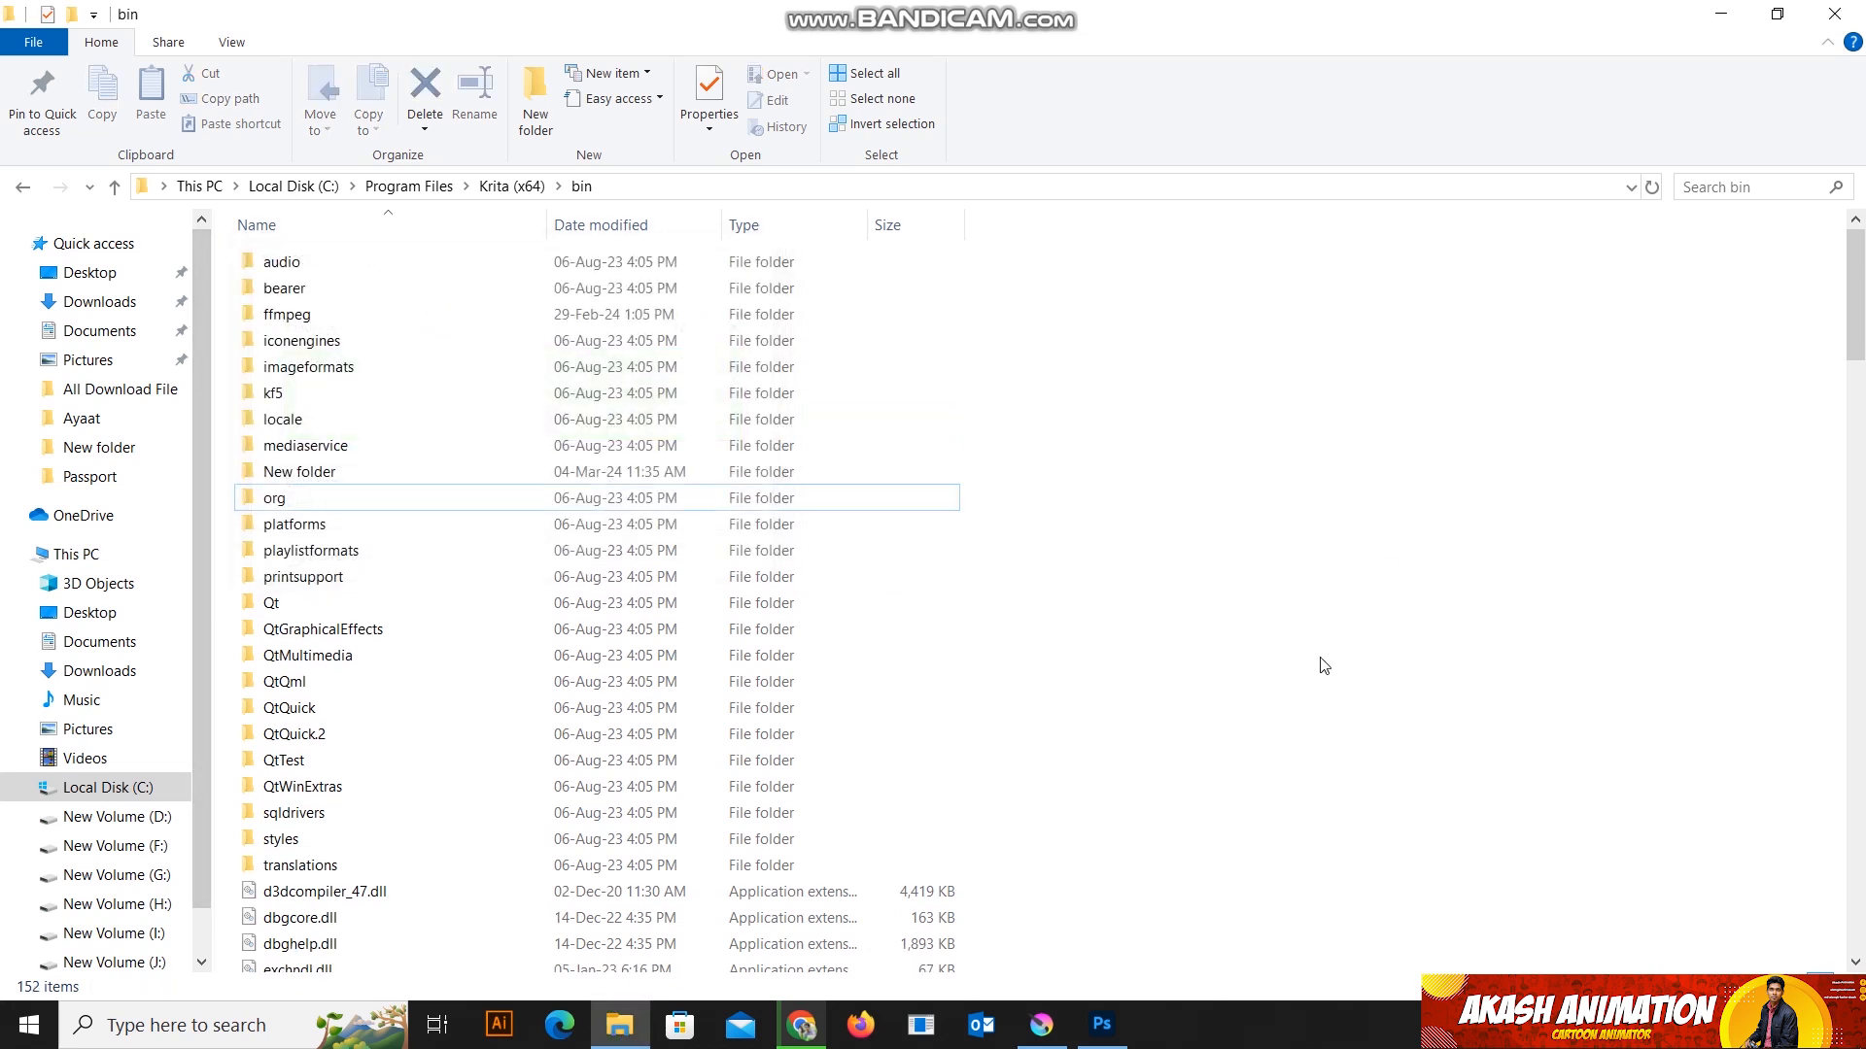
Step: Open the existing ffmpeg folder inside Krita's bin folder and look at the paste option there
{"action": "double_click", "coordinate": [290, 316]}
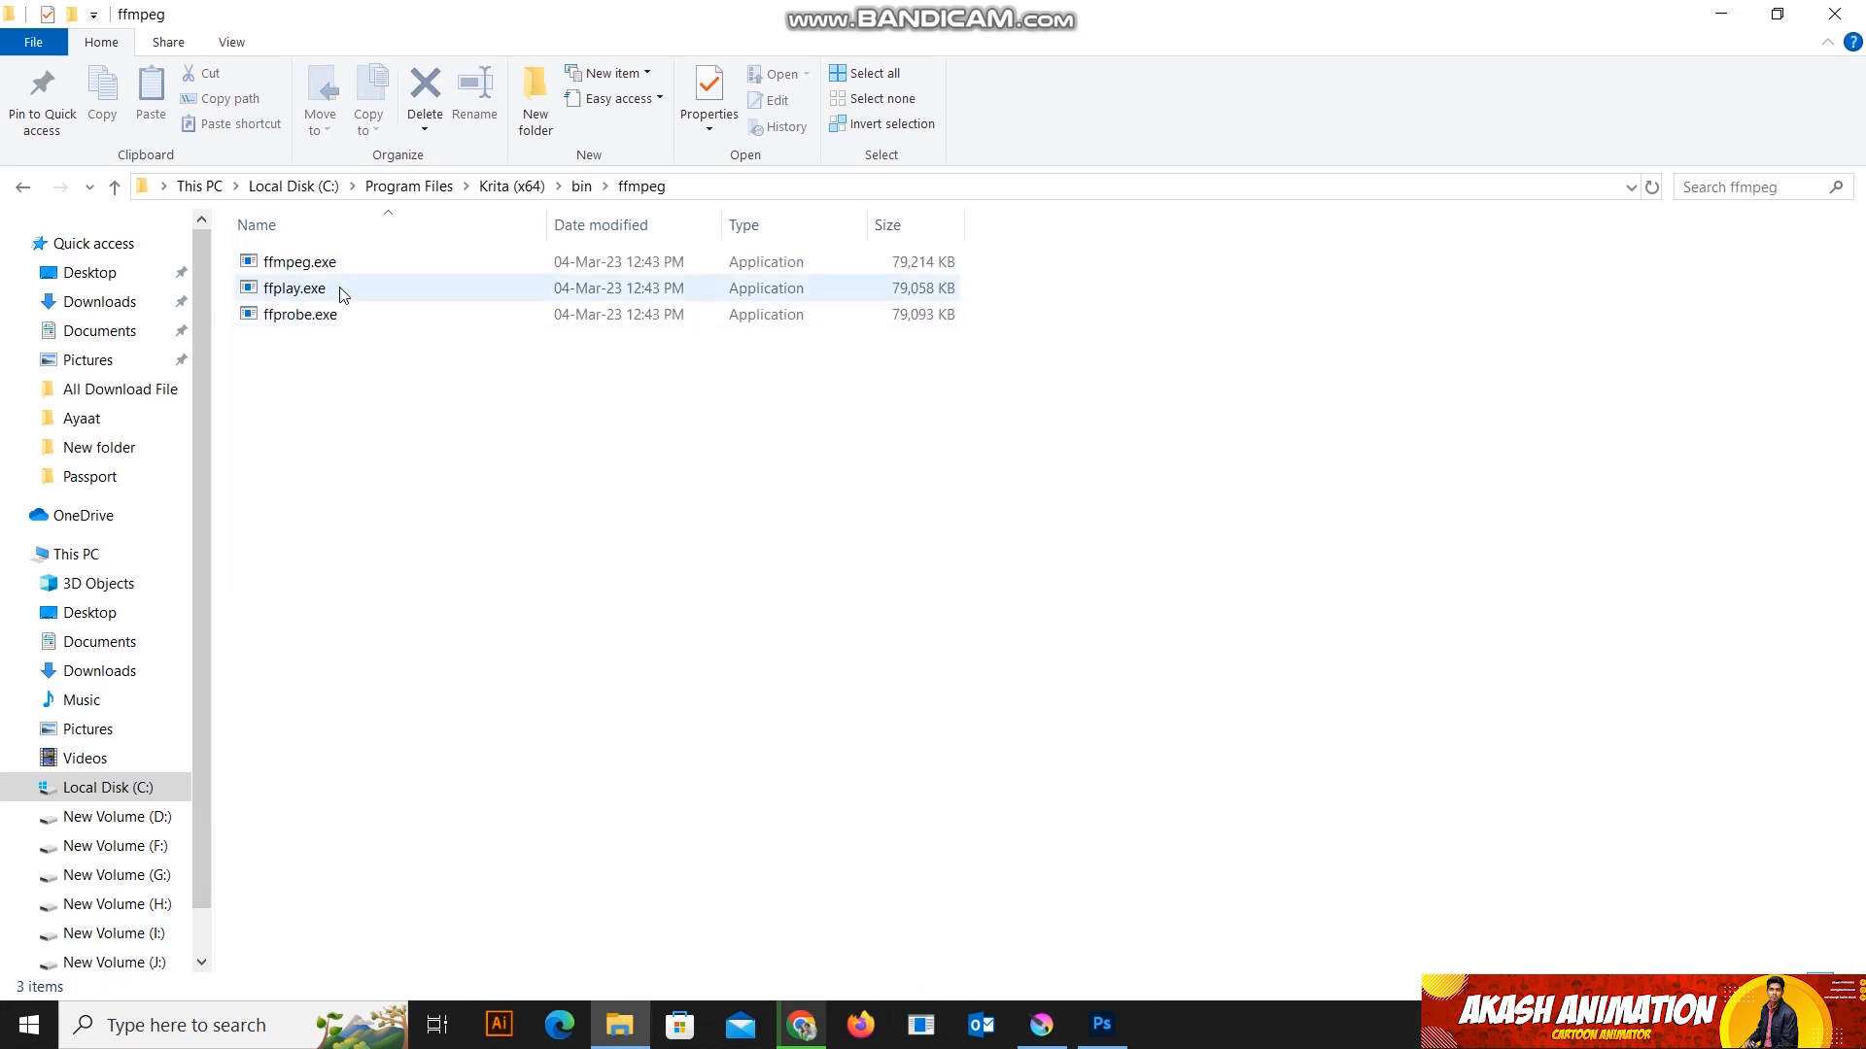
{"action": "right_click", "coordinate": [537, 470]}
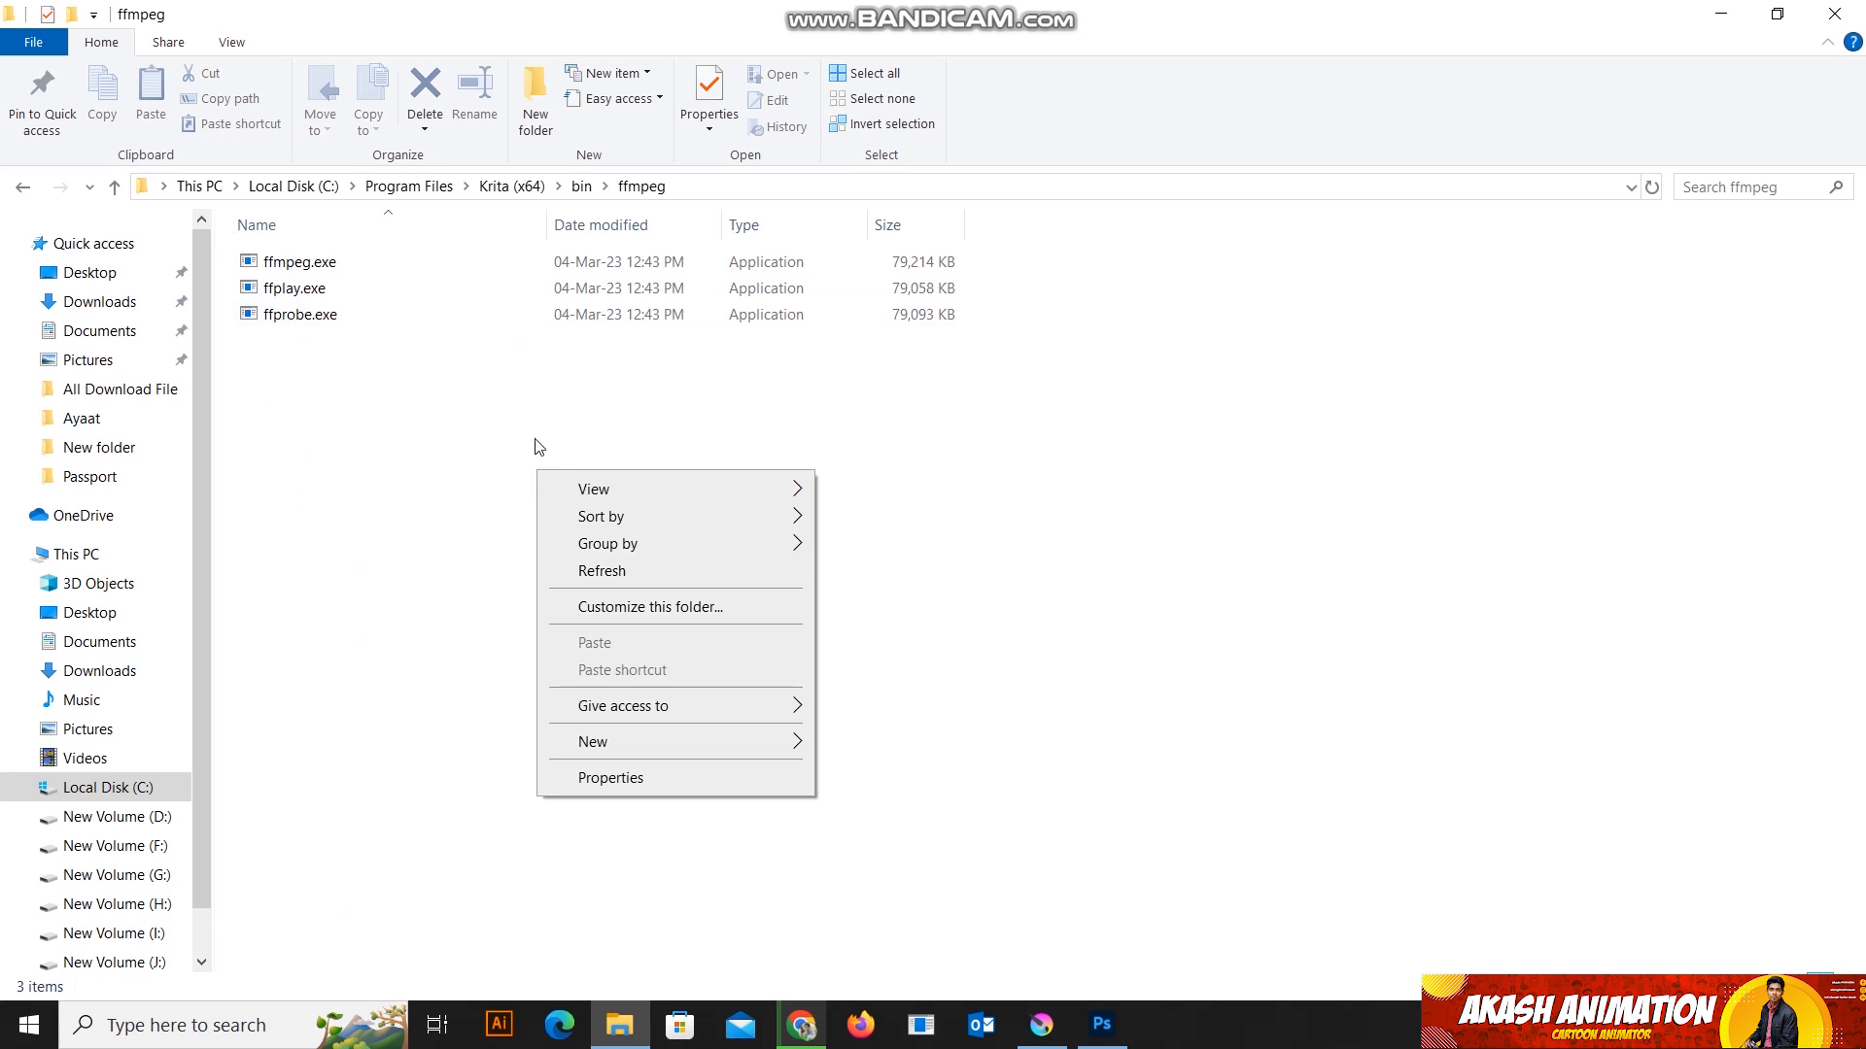
{"action": "left_click", "coordinate": [356, 513]}
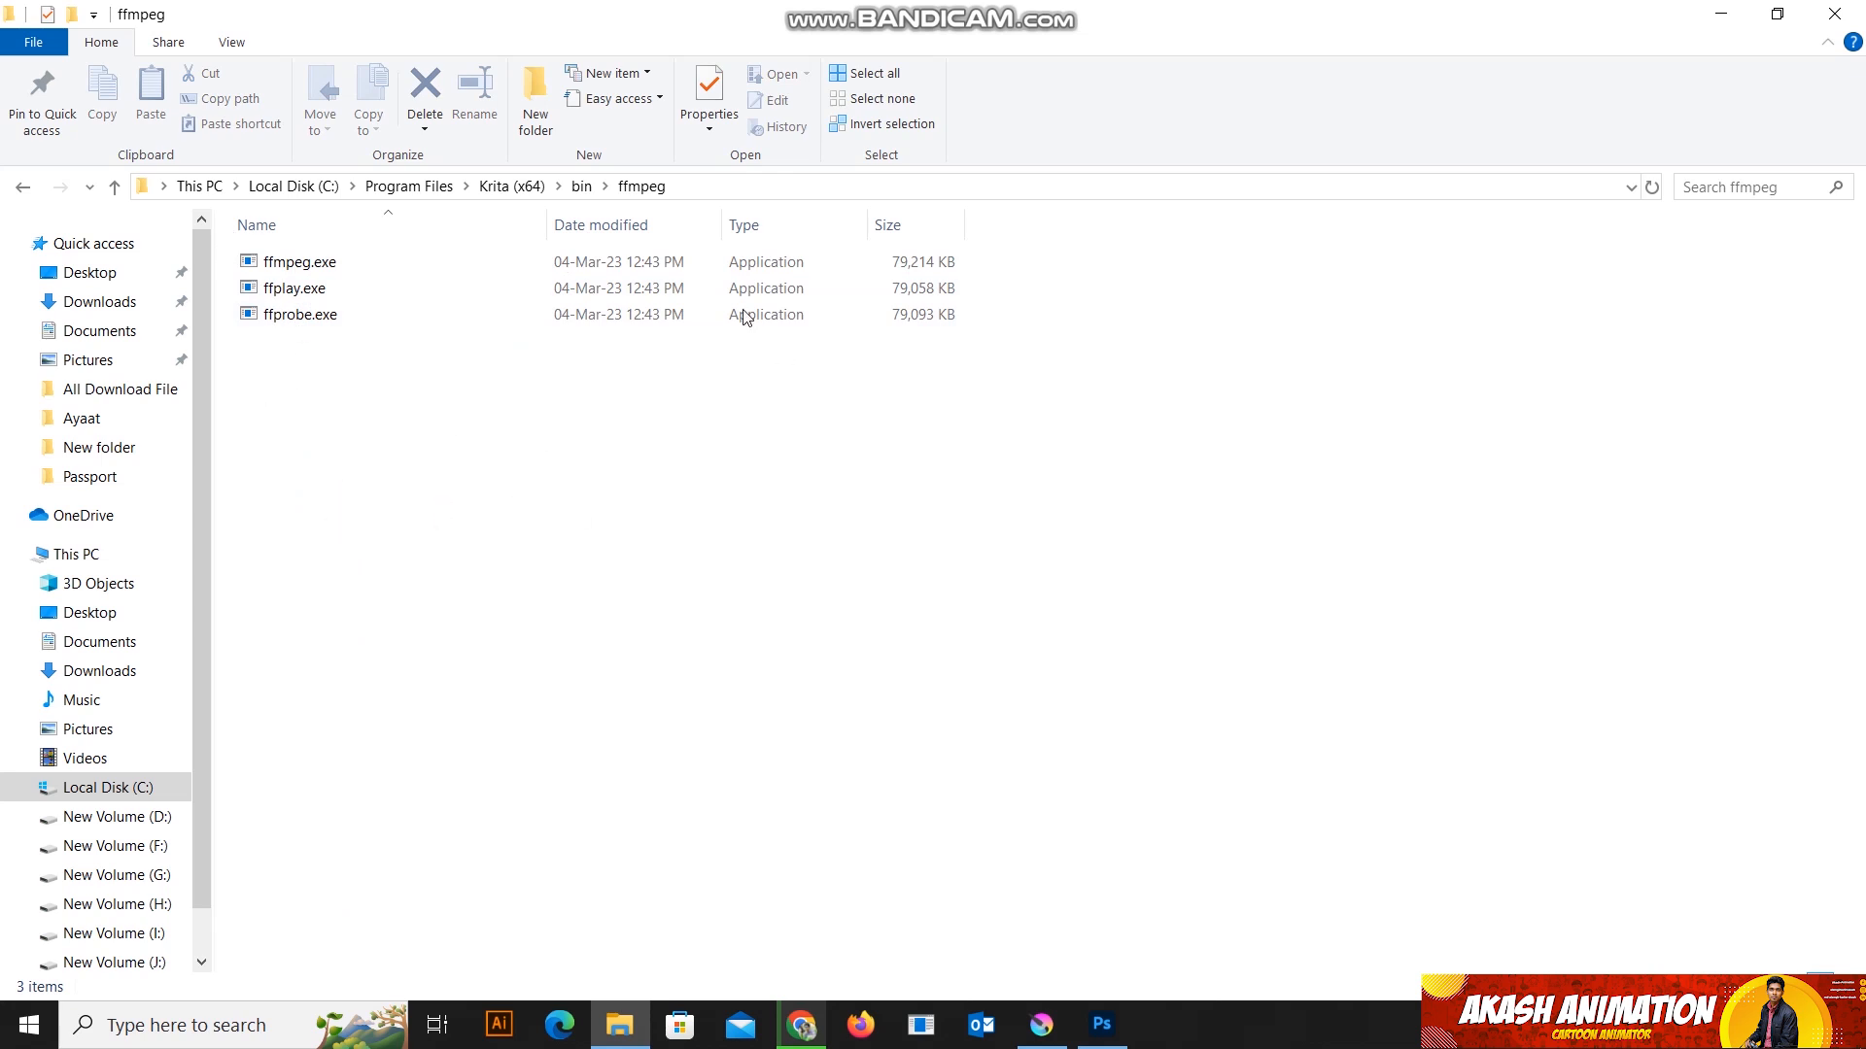
Step: Show the full path of the ffmpeg folder, and minimize File Explorer to return to Krita
{"action": "left_click", "coordinate": [1630, 186]}
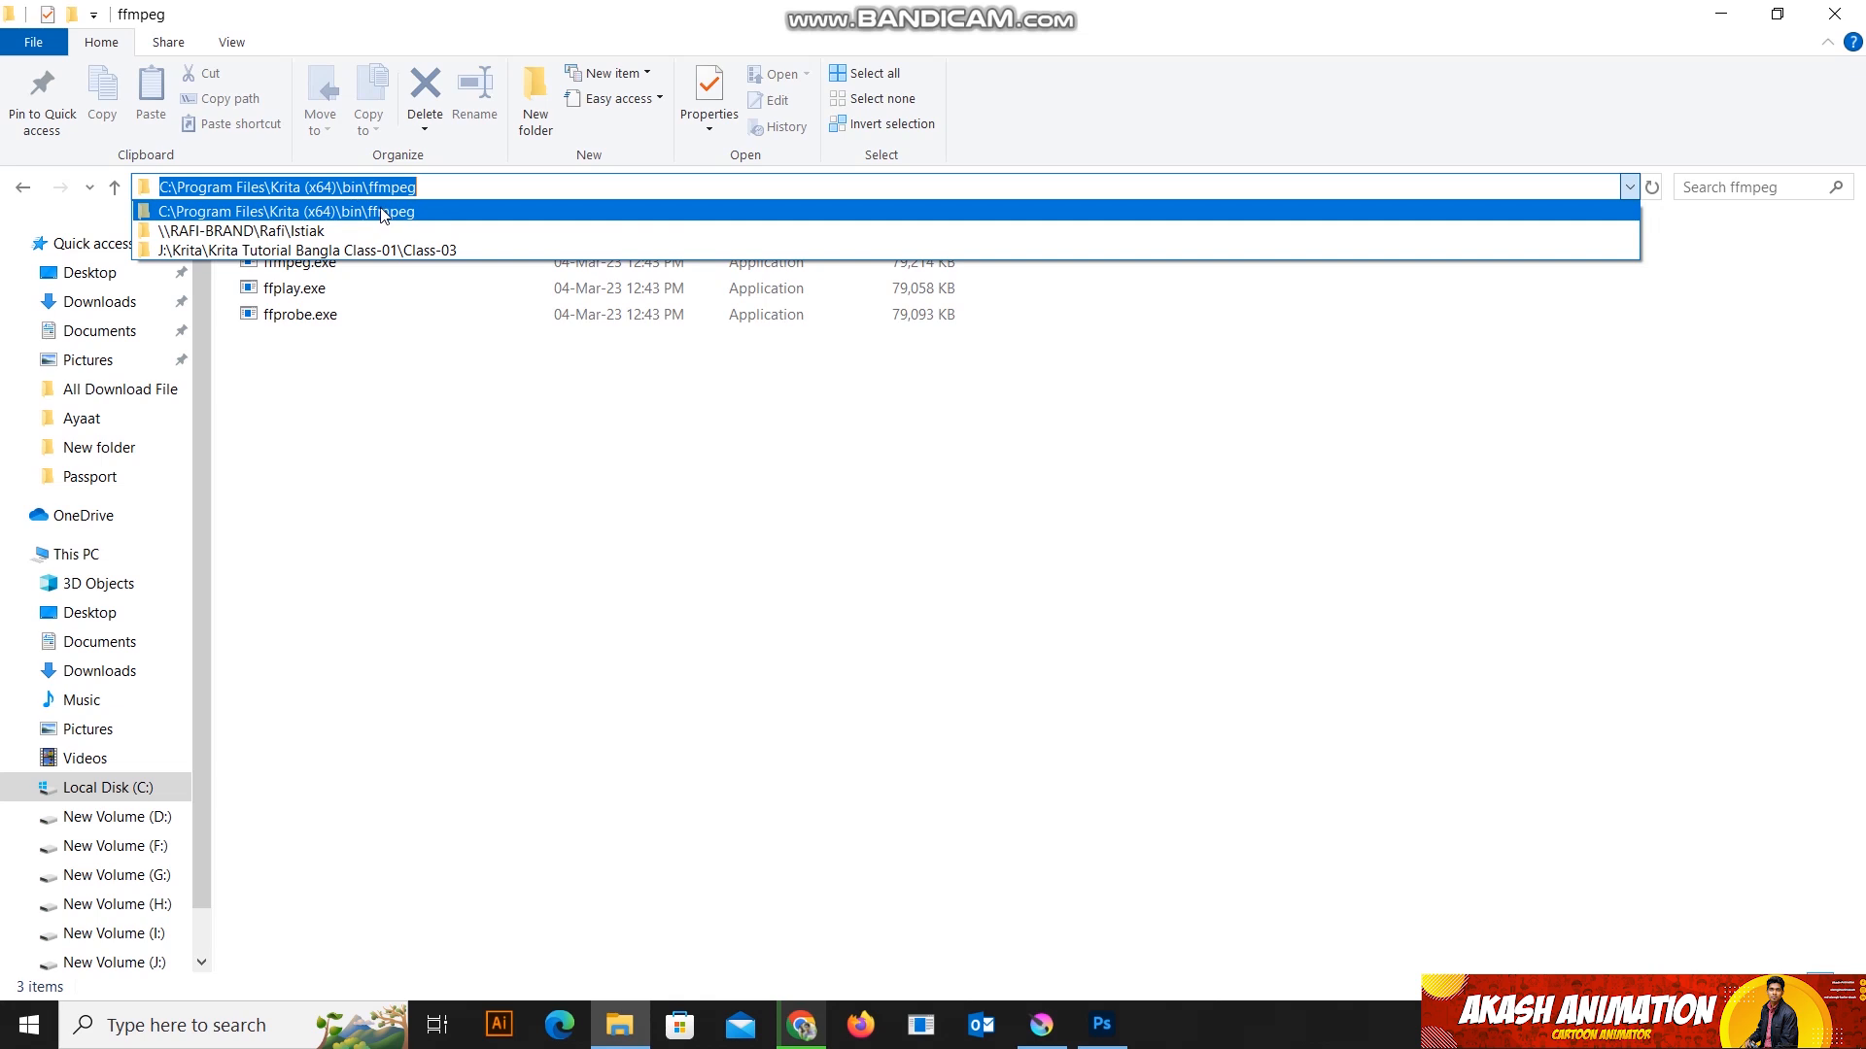
{"action": "left_click", "coordinate": [578, 503]}
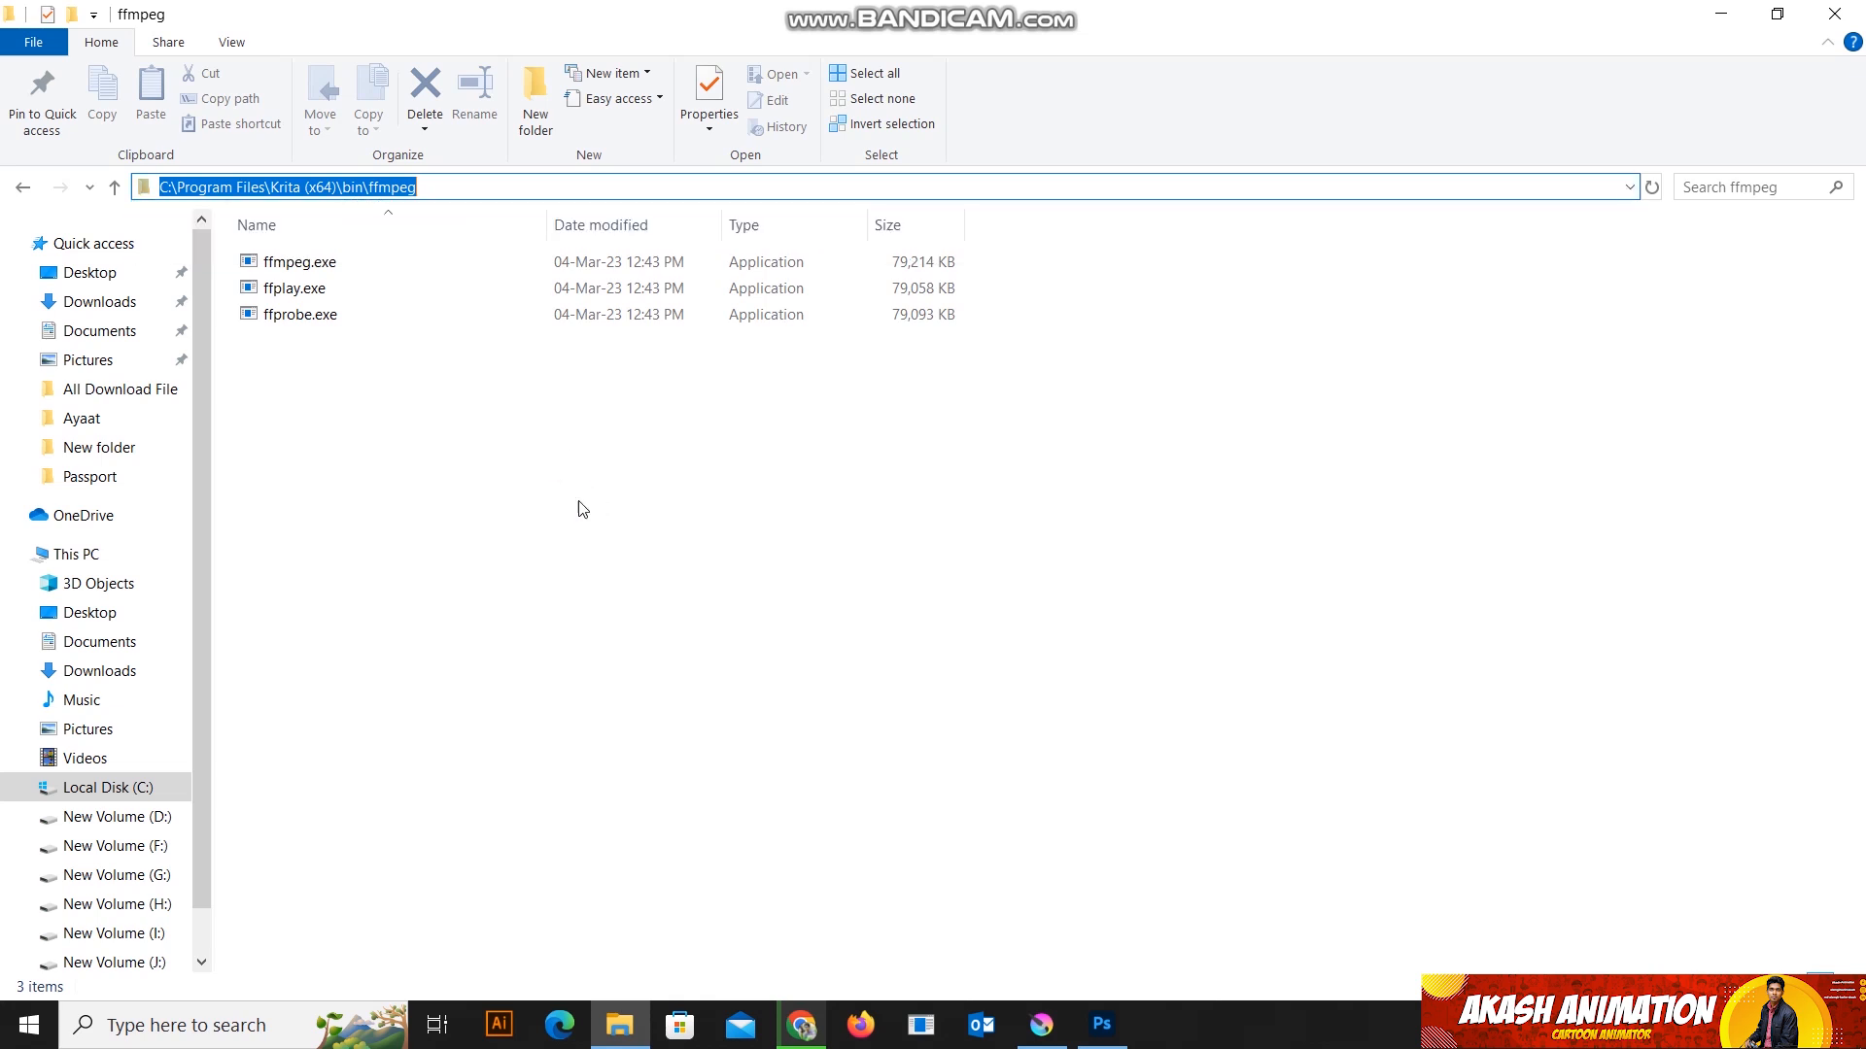
{"action": "left_click", "coordinate": [1720, 13]}
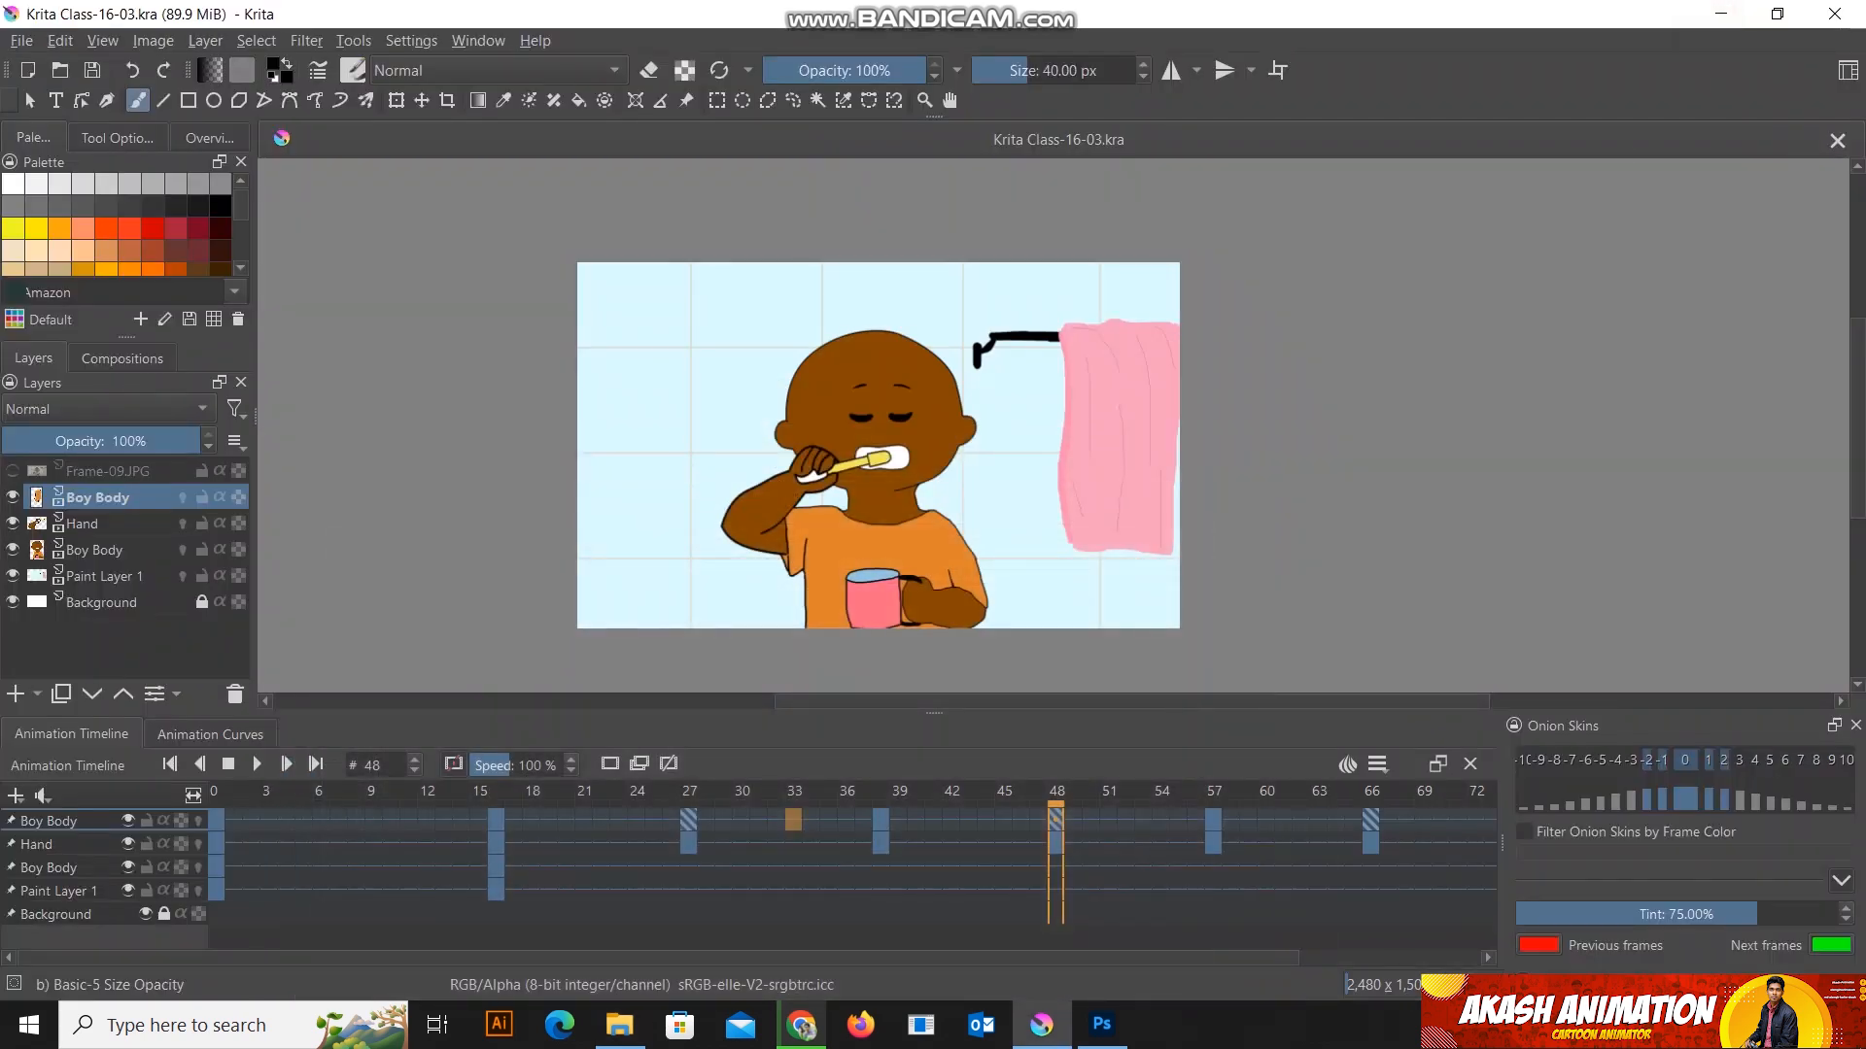
Step: Search Windows for "edit" and open the environment variables for the account
{"action": "left_click", "coordinate": [125, 1035]}
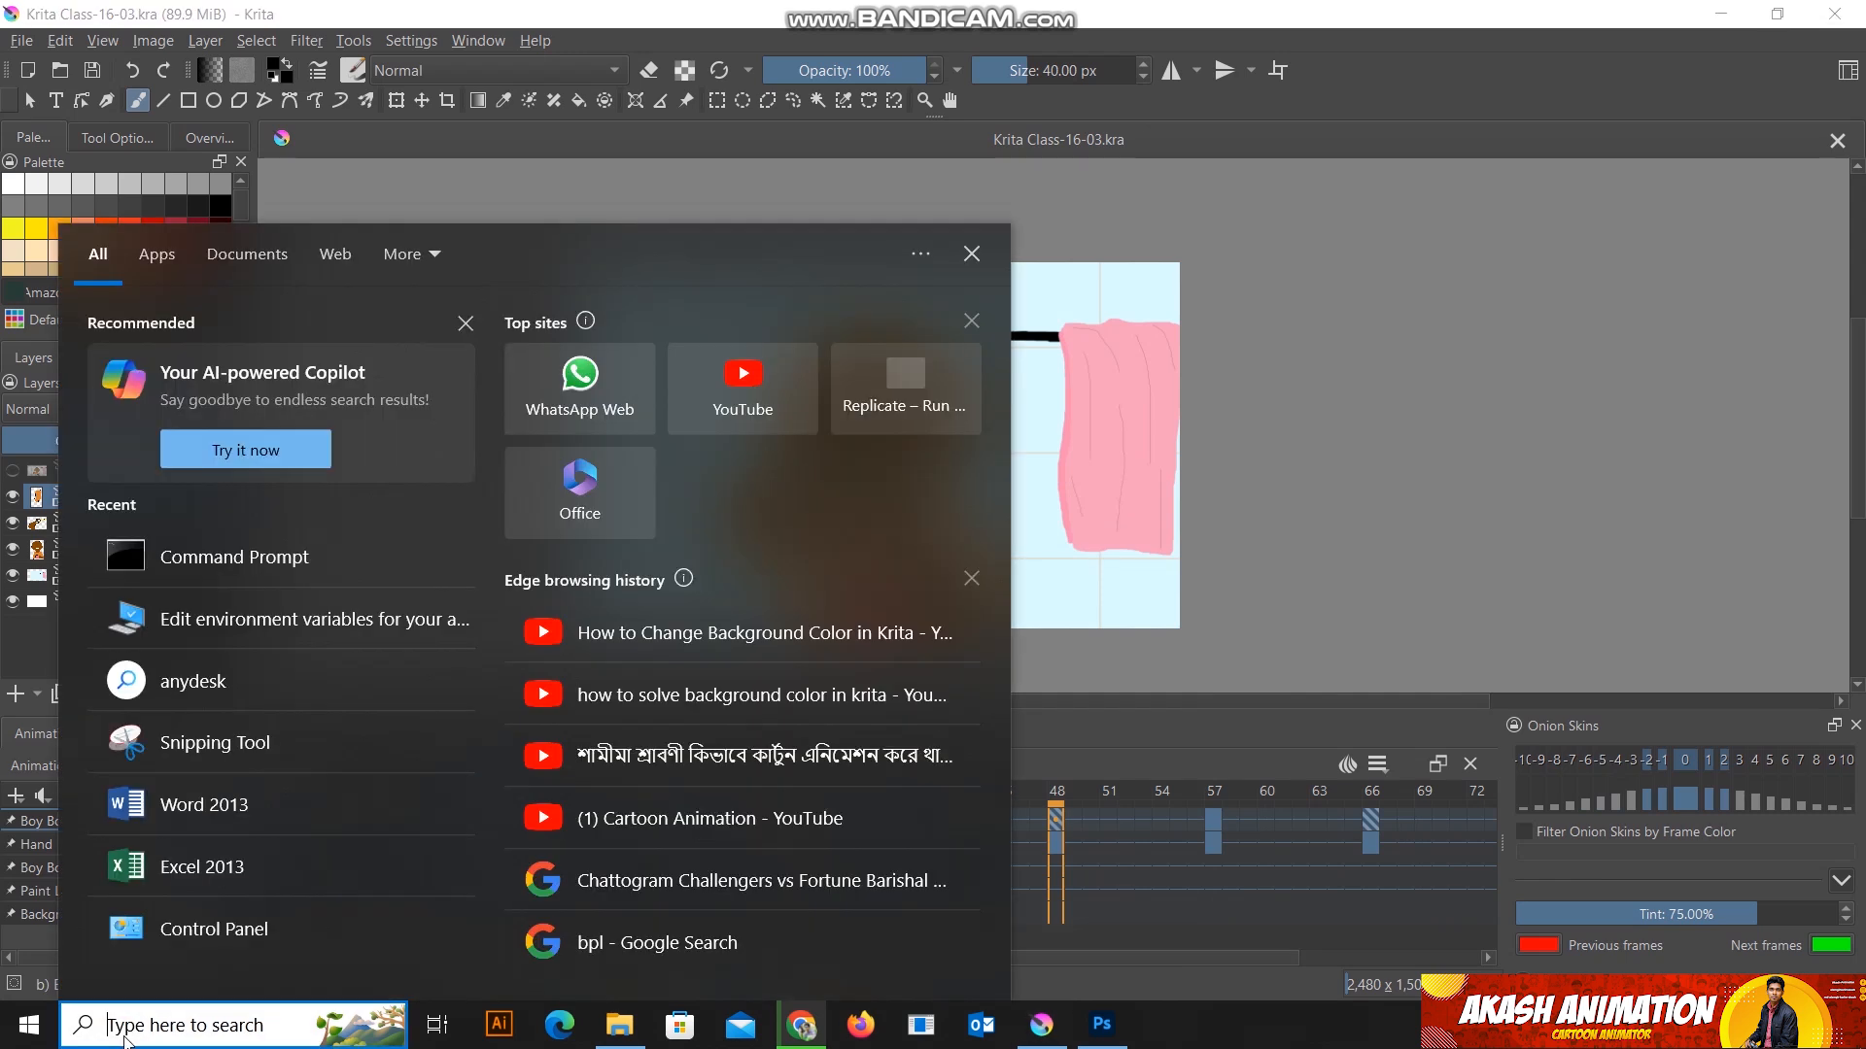
{"action": "type", "text": "edit"}
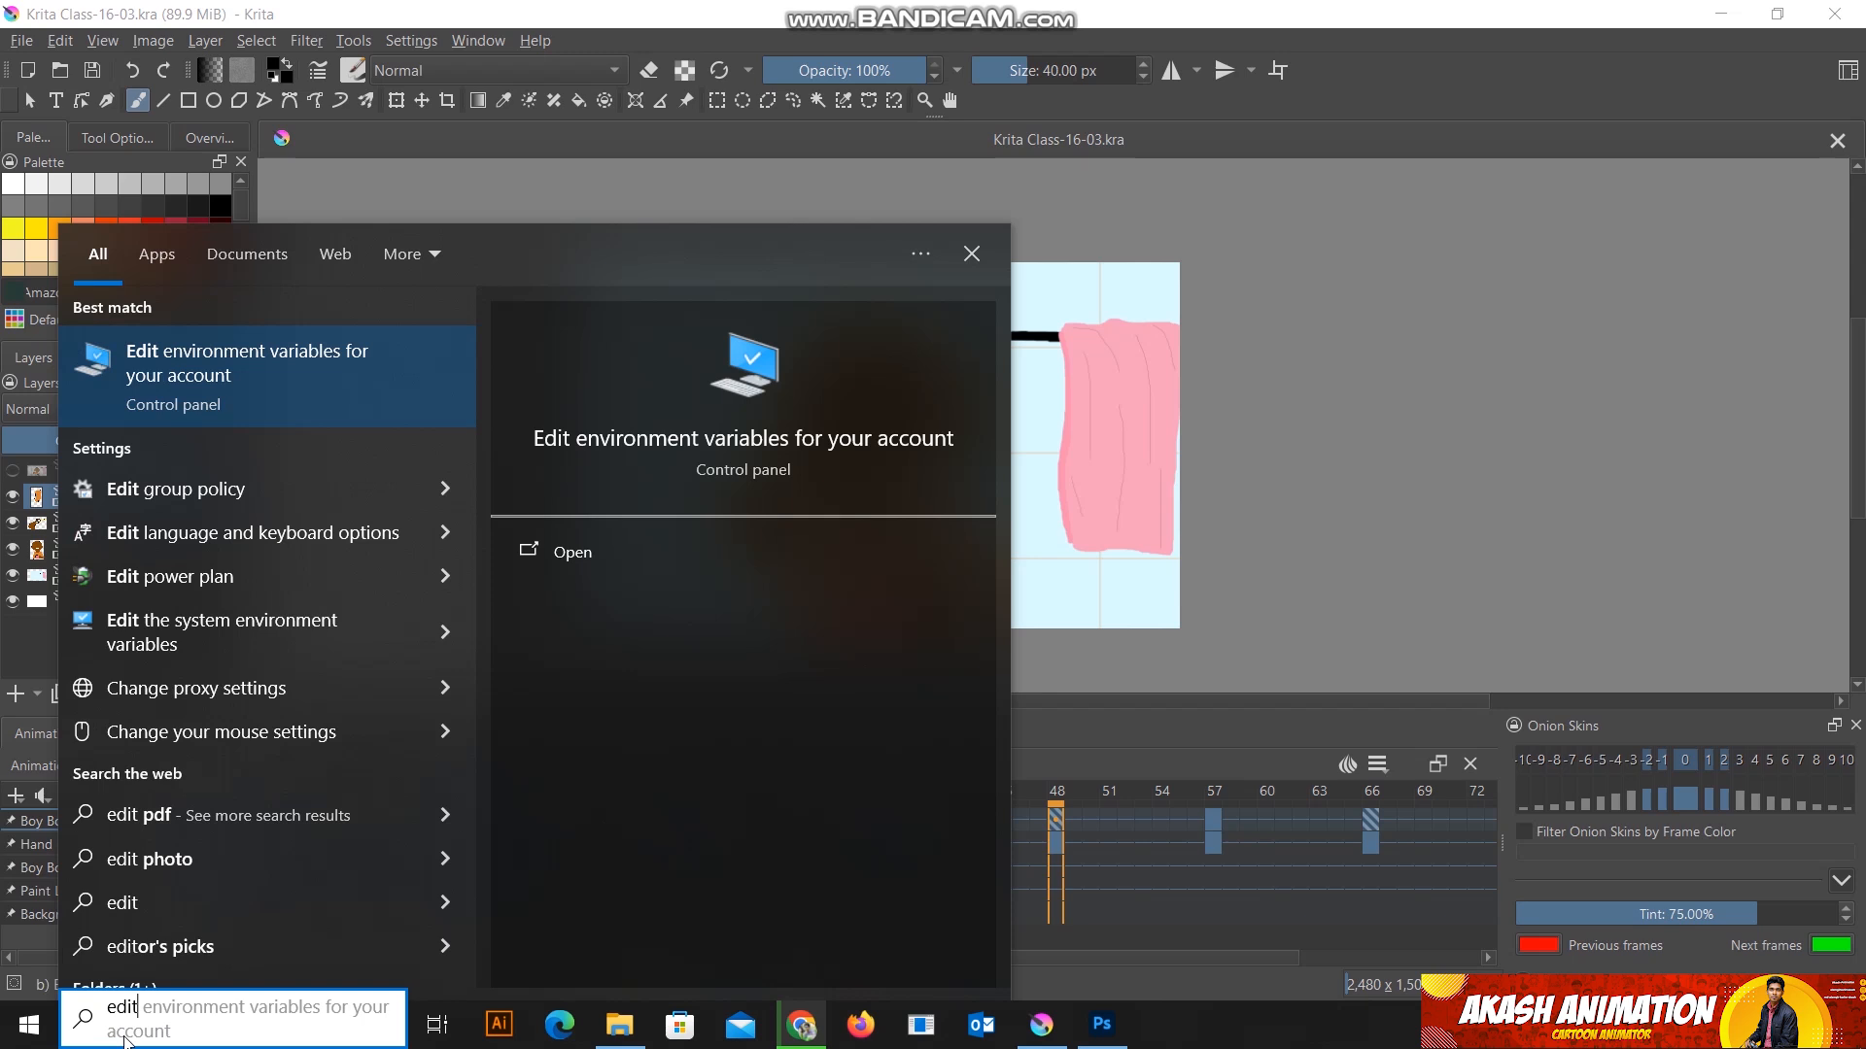
{"action": "left_click", "coordinate": [140, 400]}
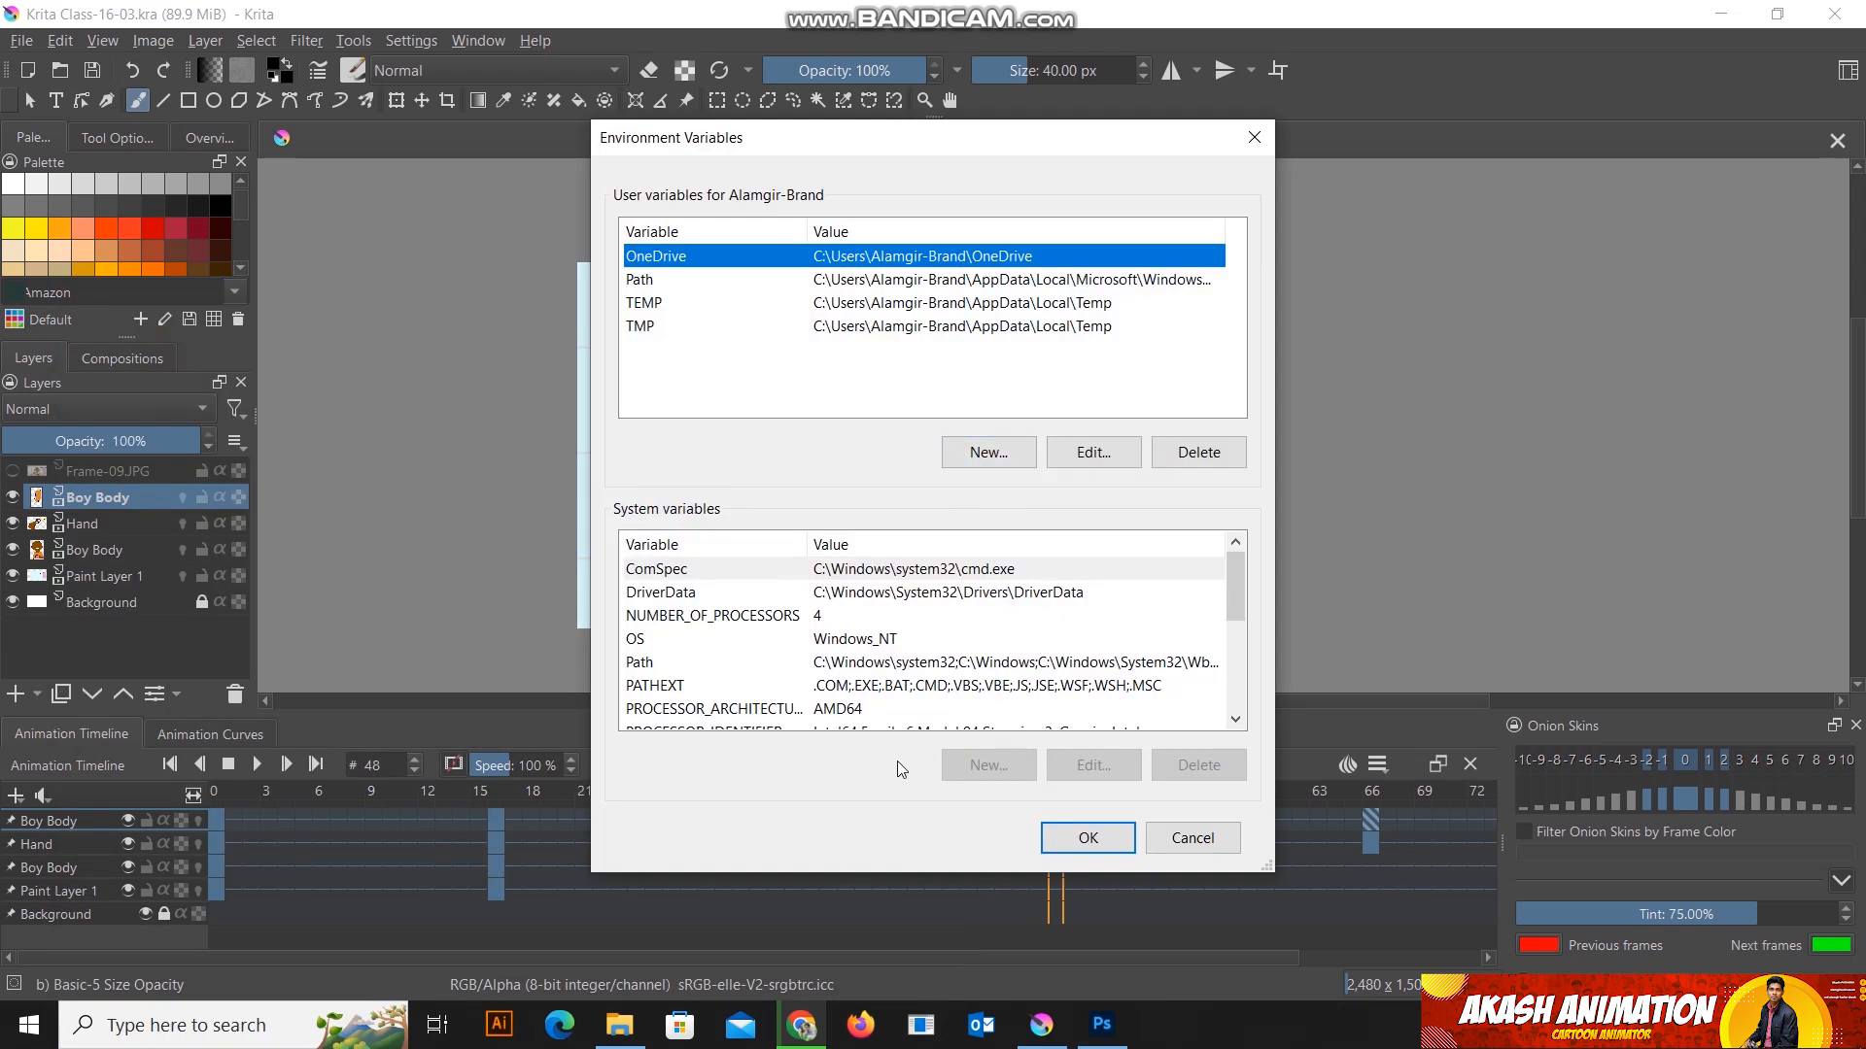
{"action": "left_click", "coordinate": [644, 667]}
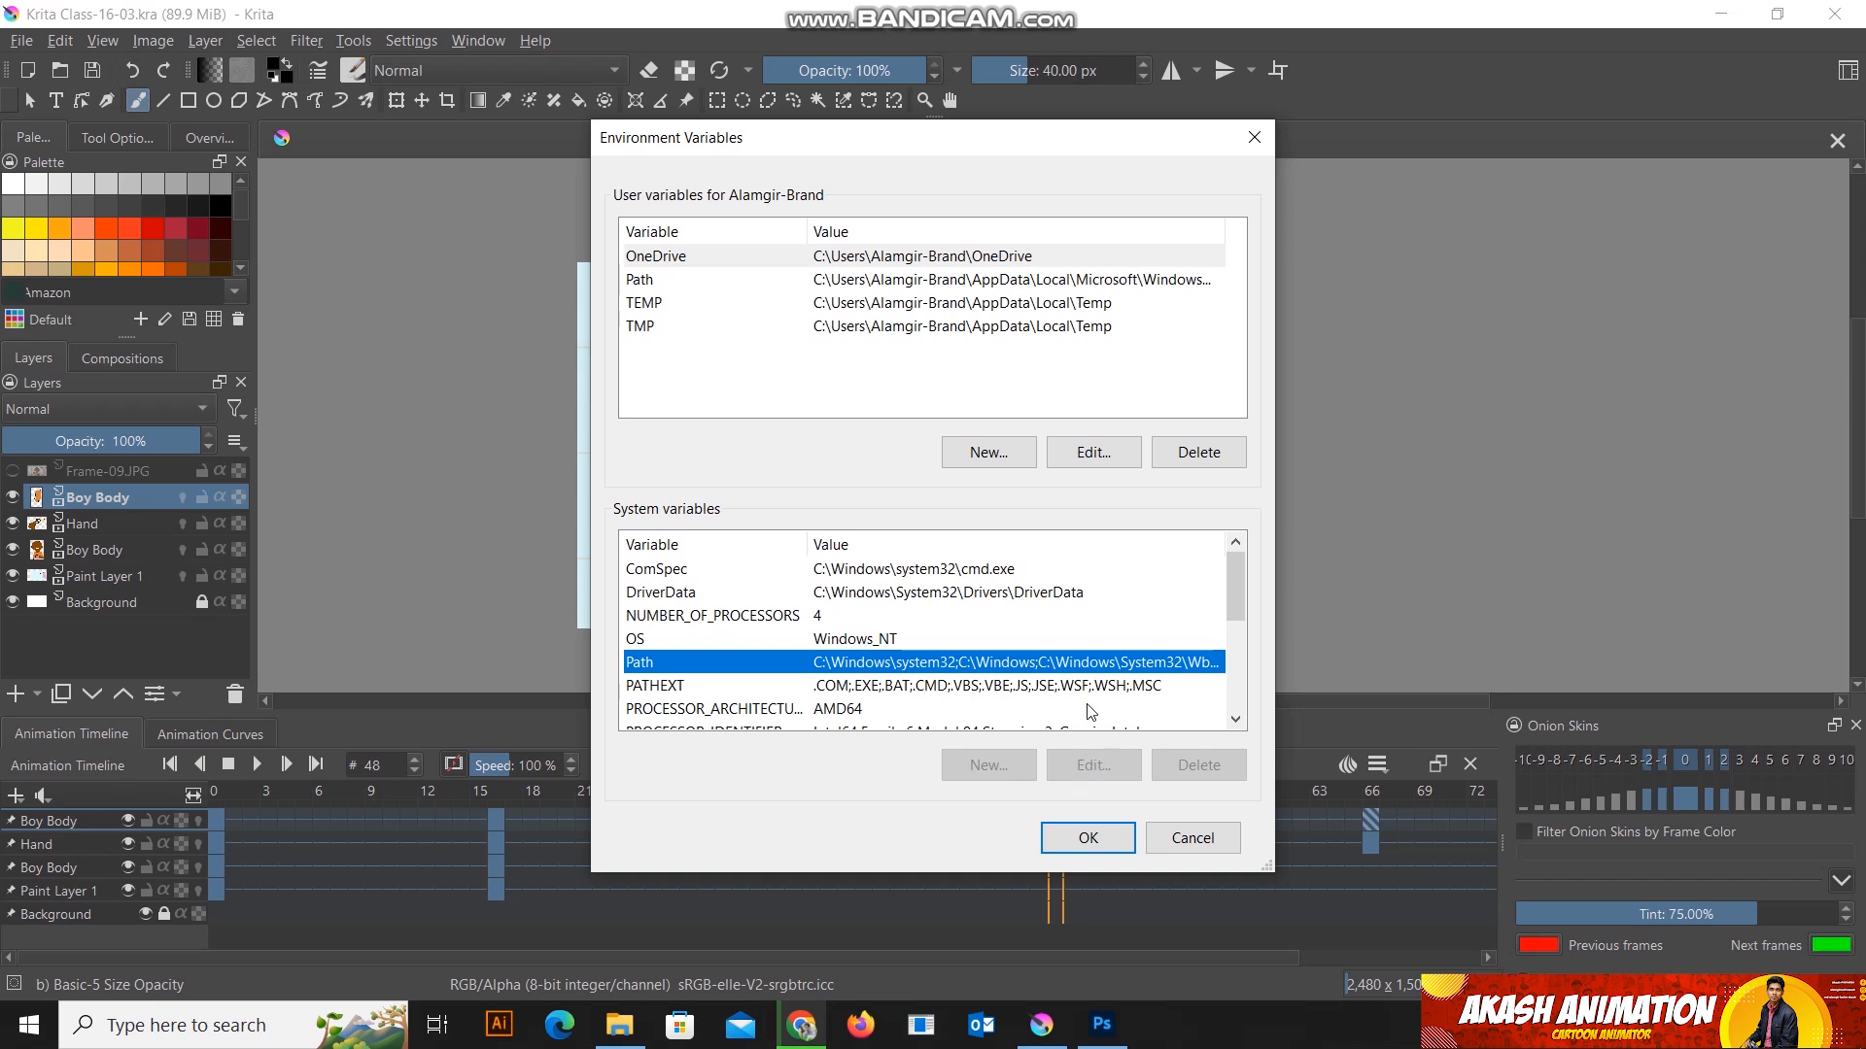
{"action": "left_click", "coordinate": [1093, 454]}
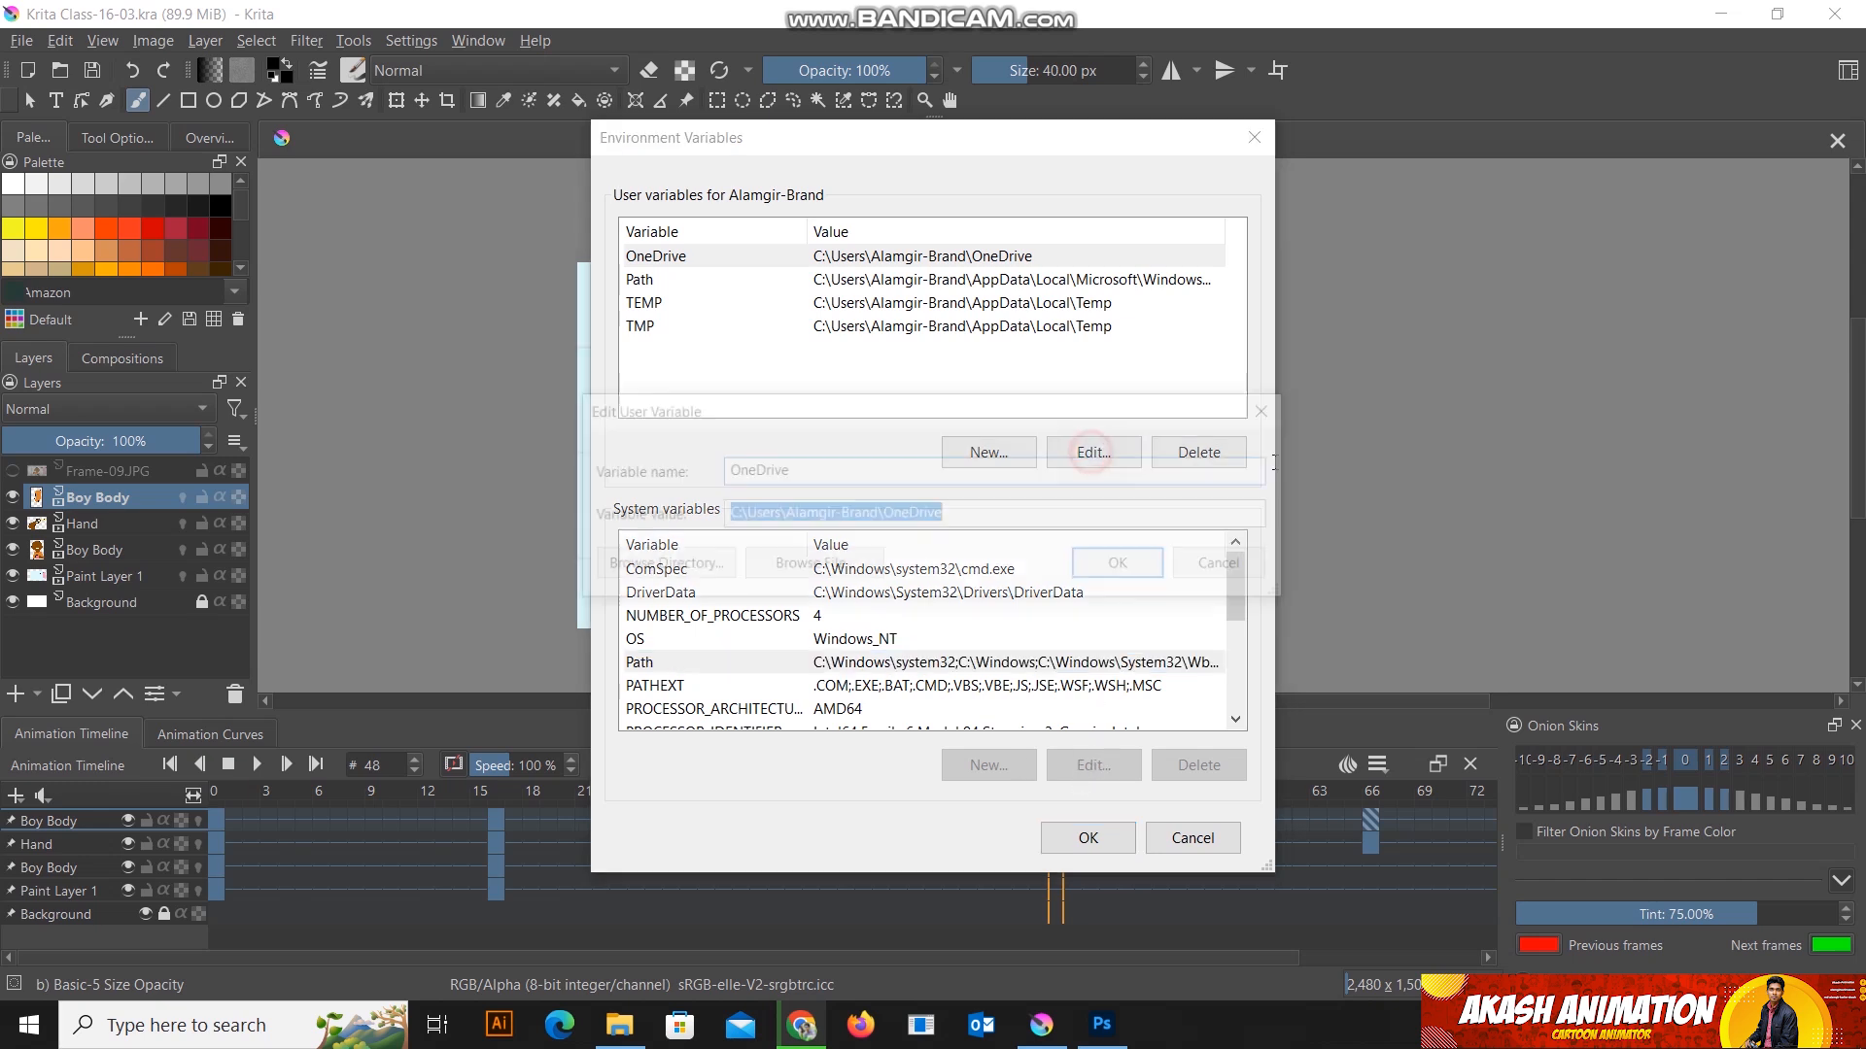
{"action": "left_click", "coordinate": [1124, 566]}
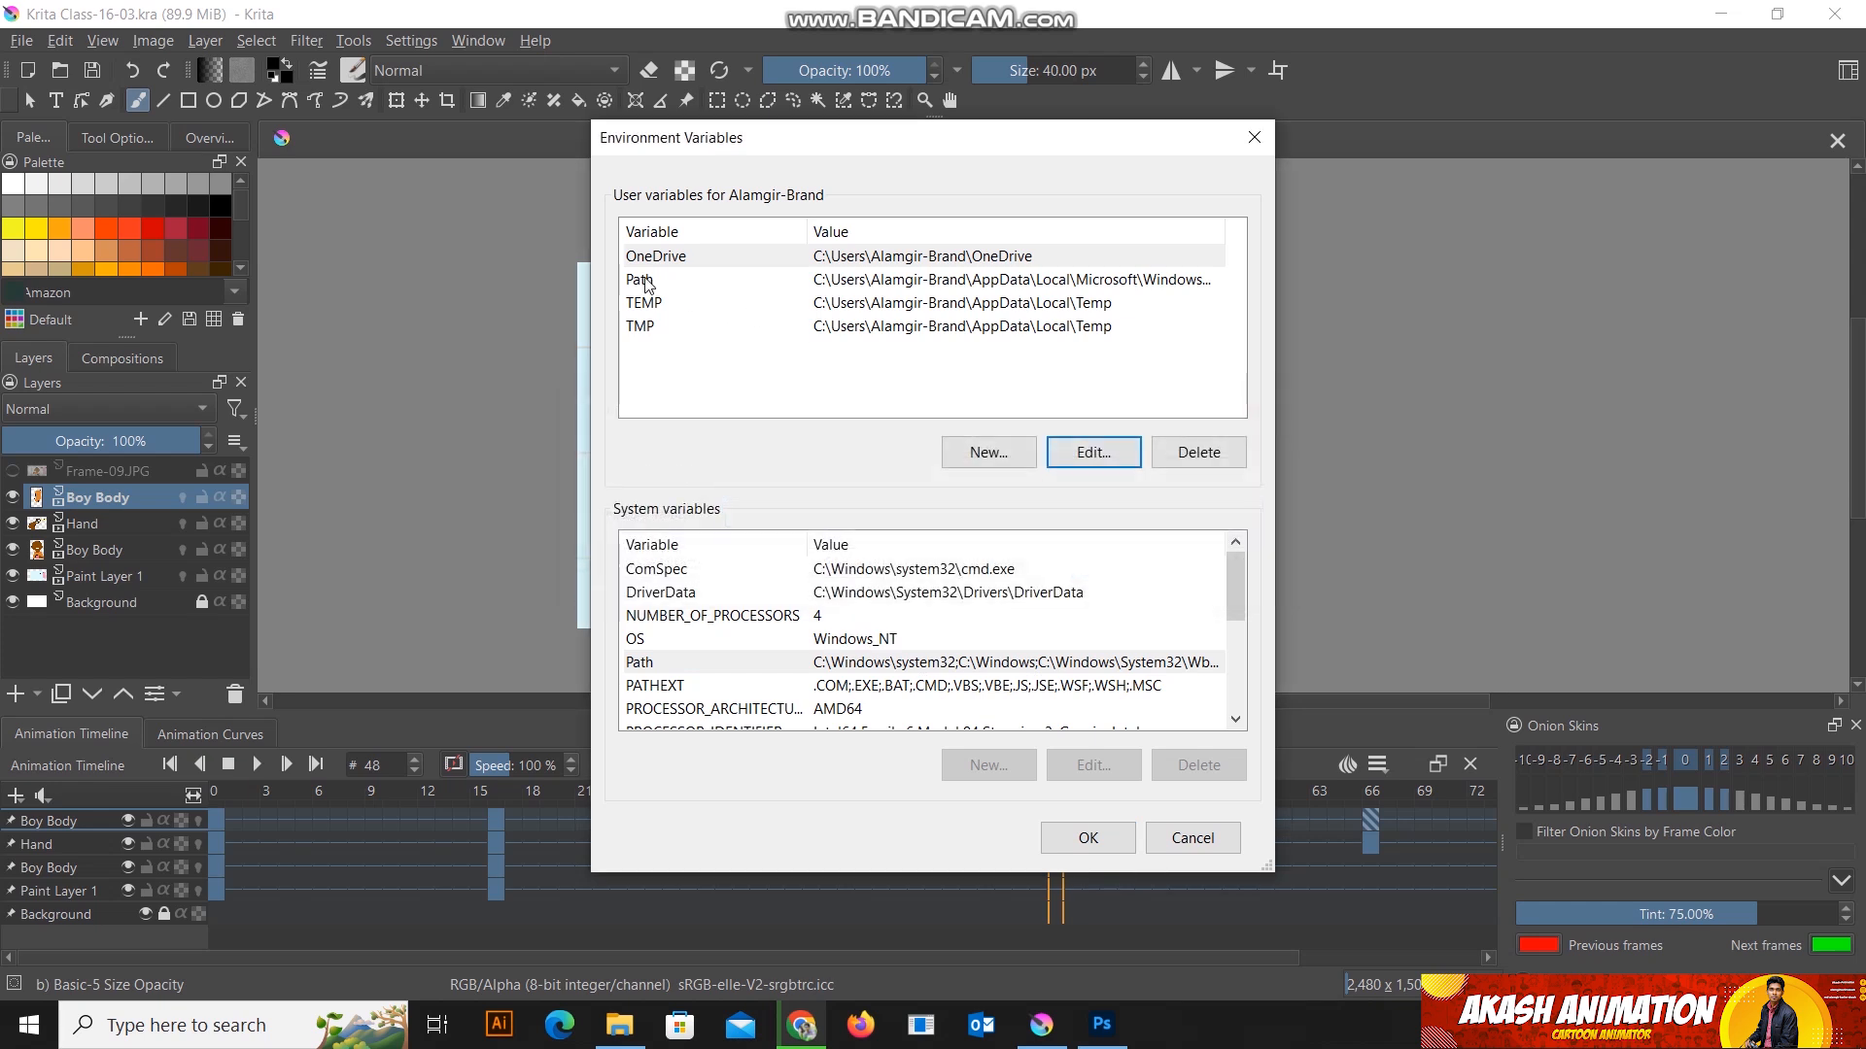
Step: Try adding C:\Program Files\Krita (x64)\bin\ffmpeg as a new entry in the user Path variable, and discard the changes
{"action": "left_click", "coordinate": [649, 282]}
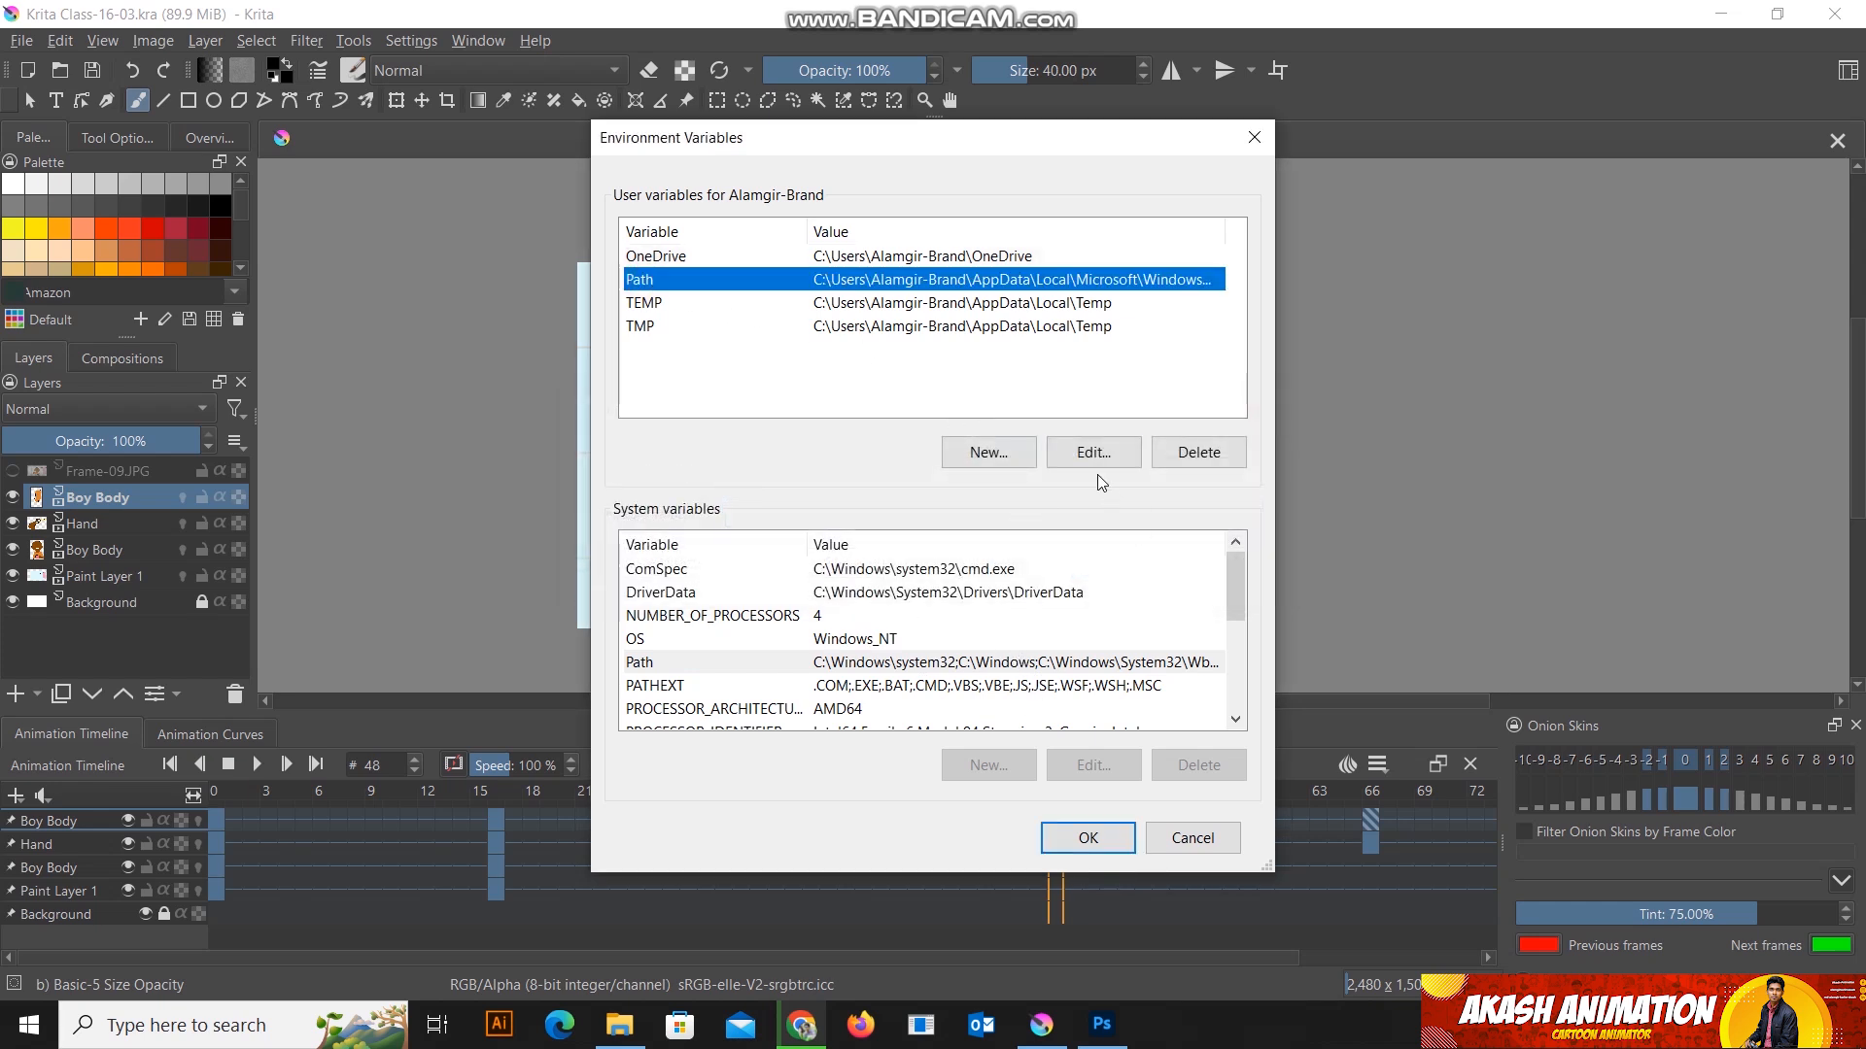
{"action": "left_click", "coordinate": [1093, 453]}
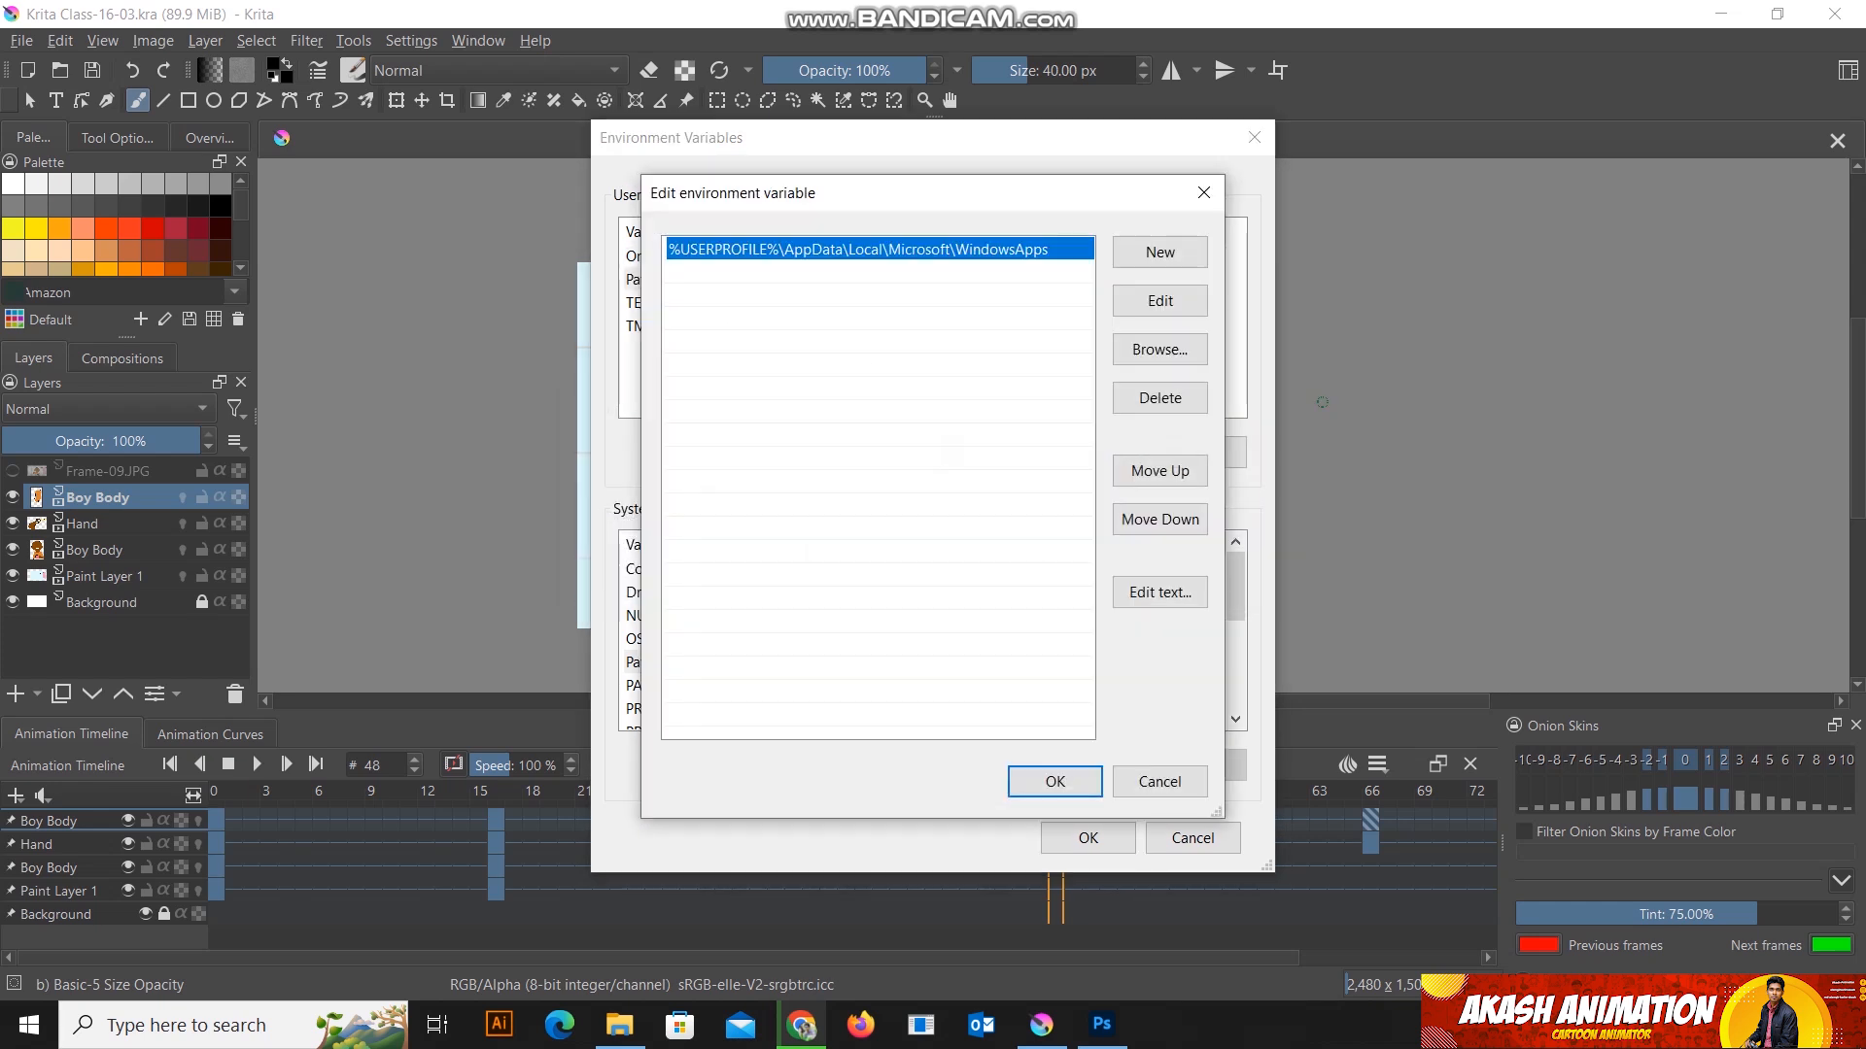
{"action": "left_click", "coordinate": [1158, 255]}
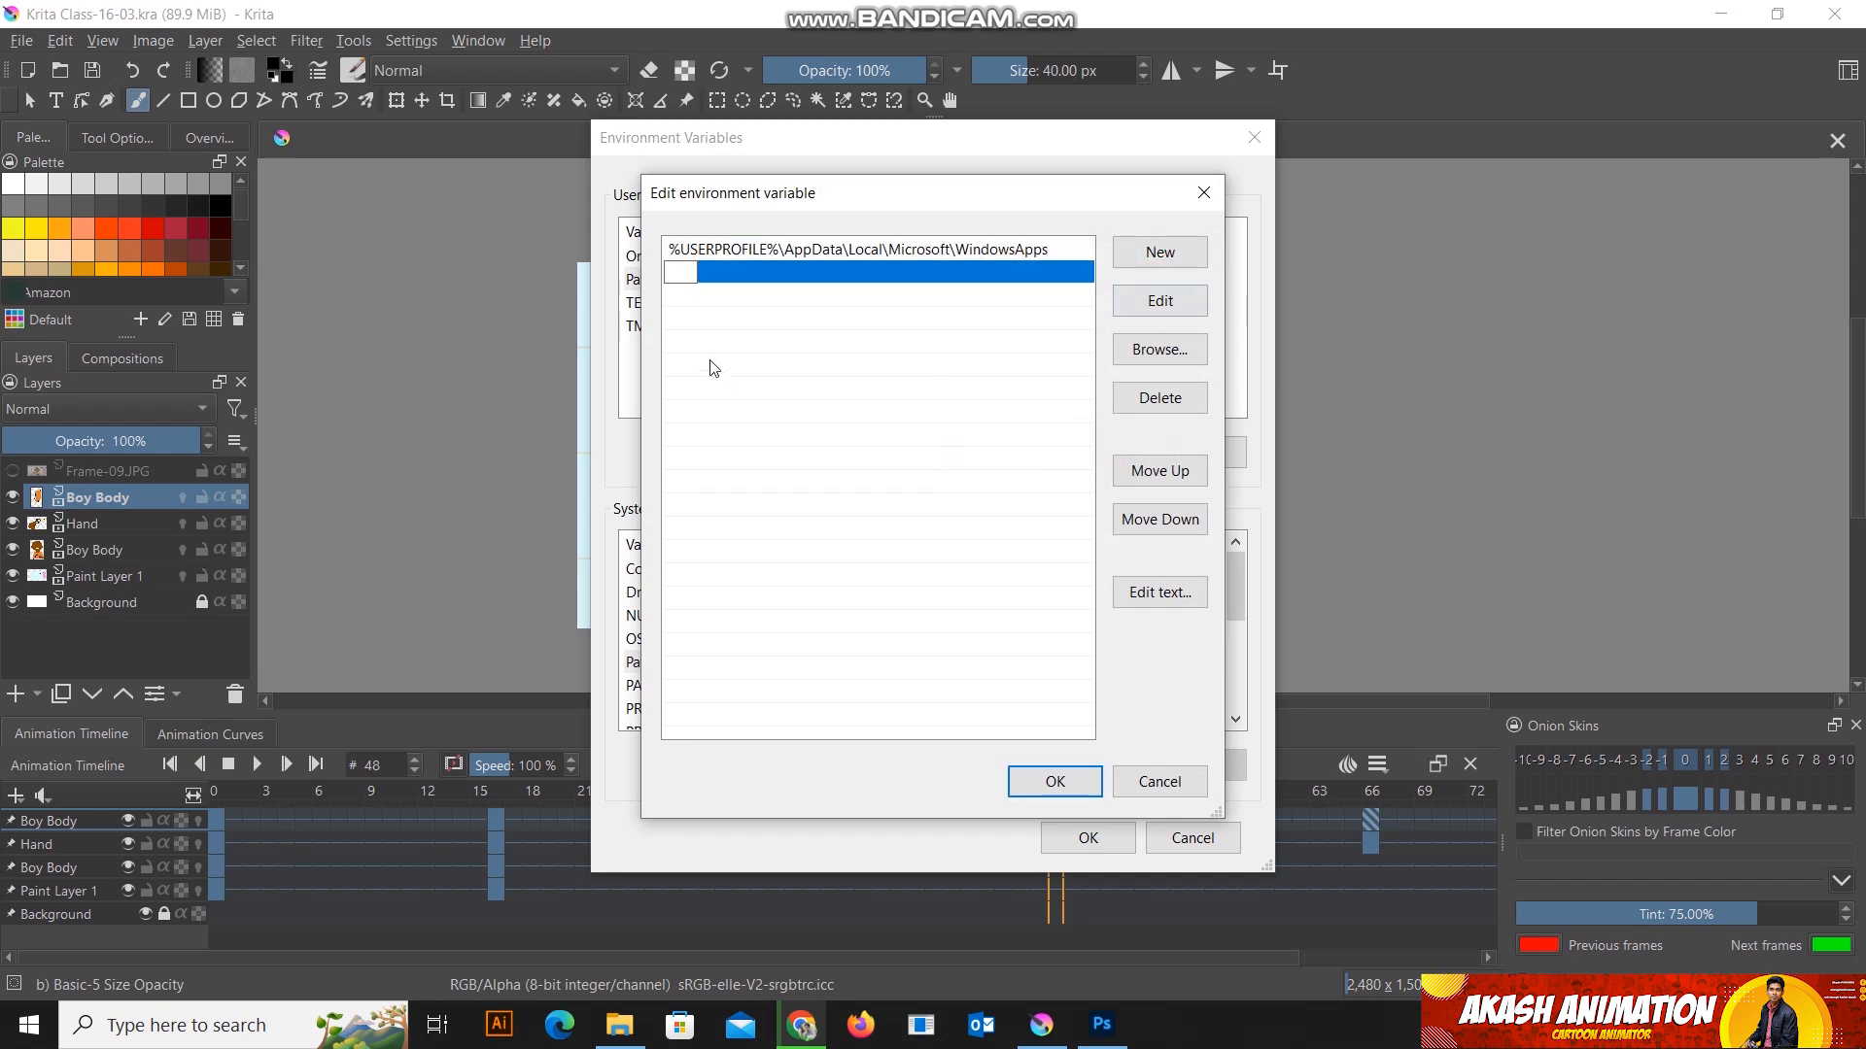
{"action": "left_click", "coordinate": [634, 1030]}
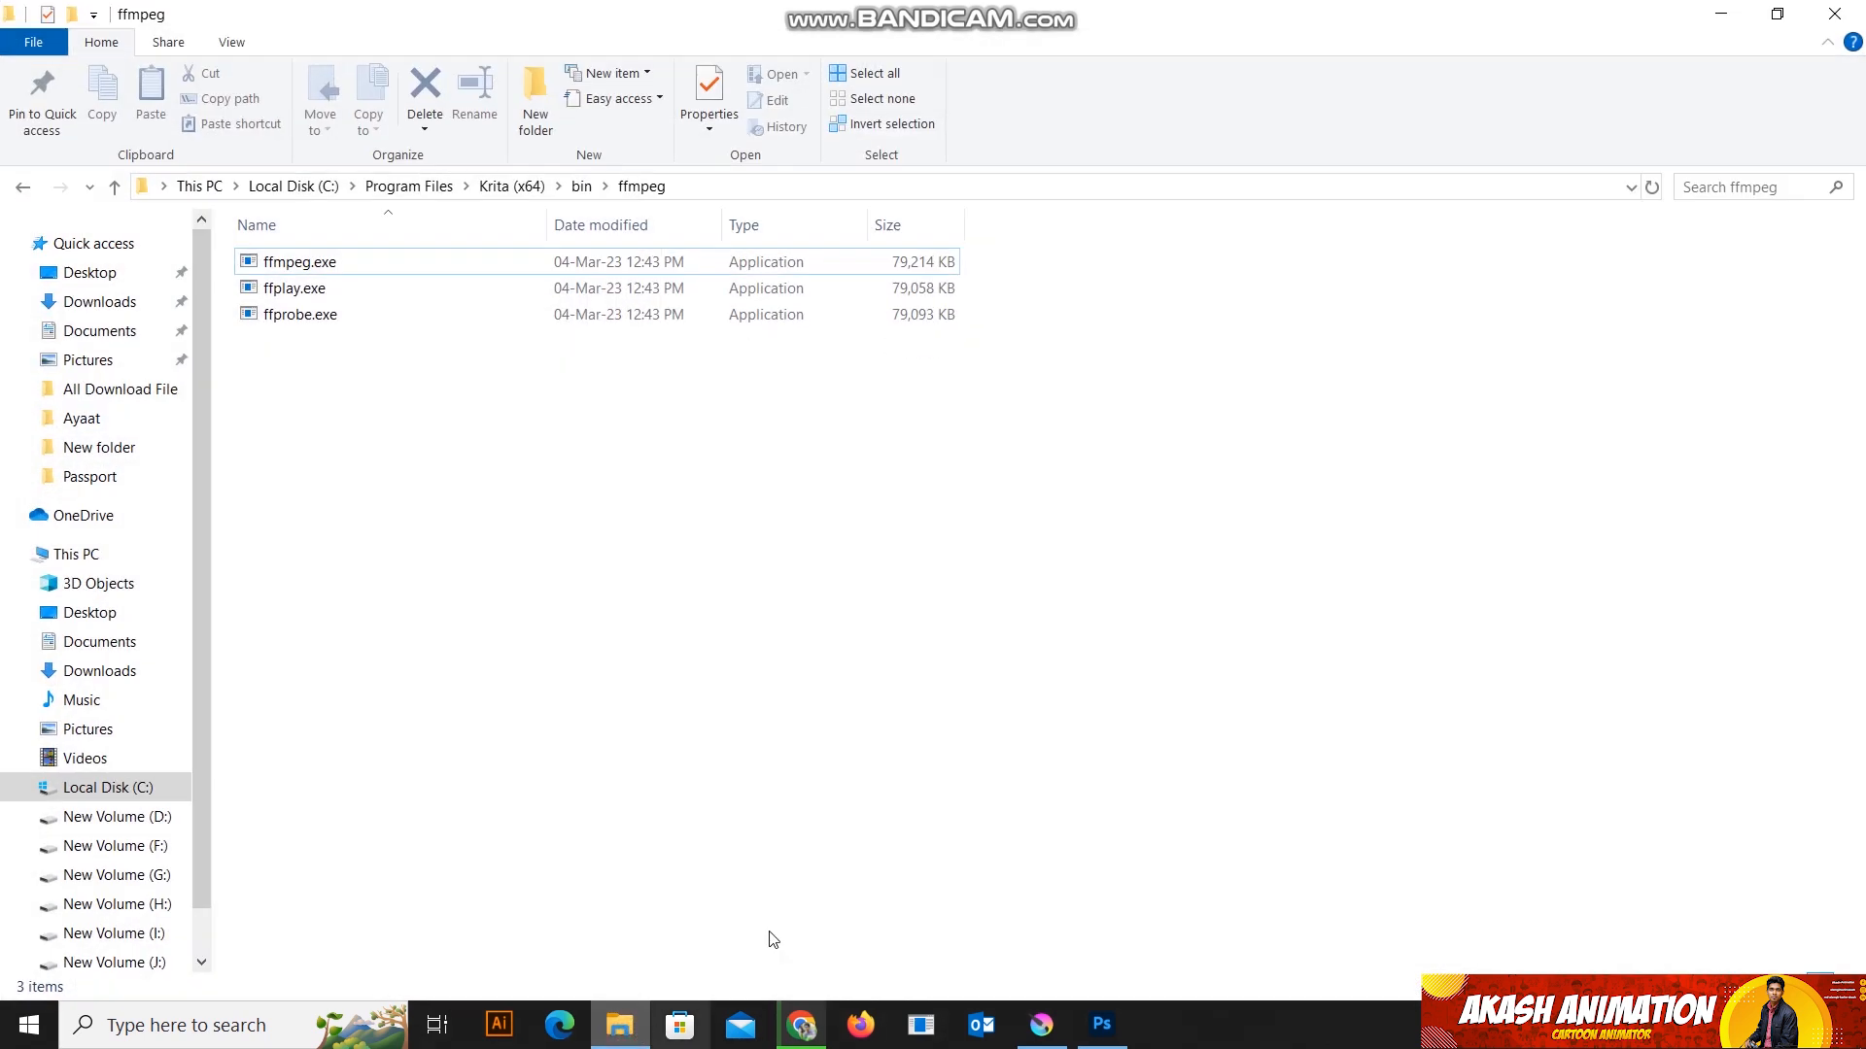
{"action": "left_click", "coordinate": [1631, 187]}
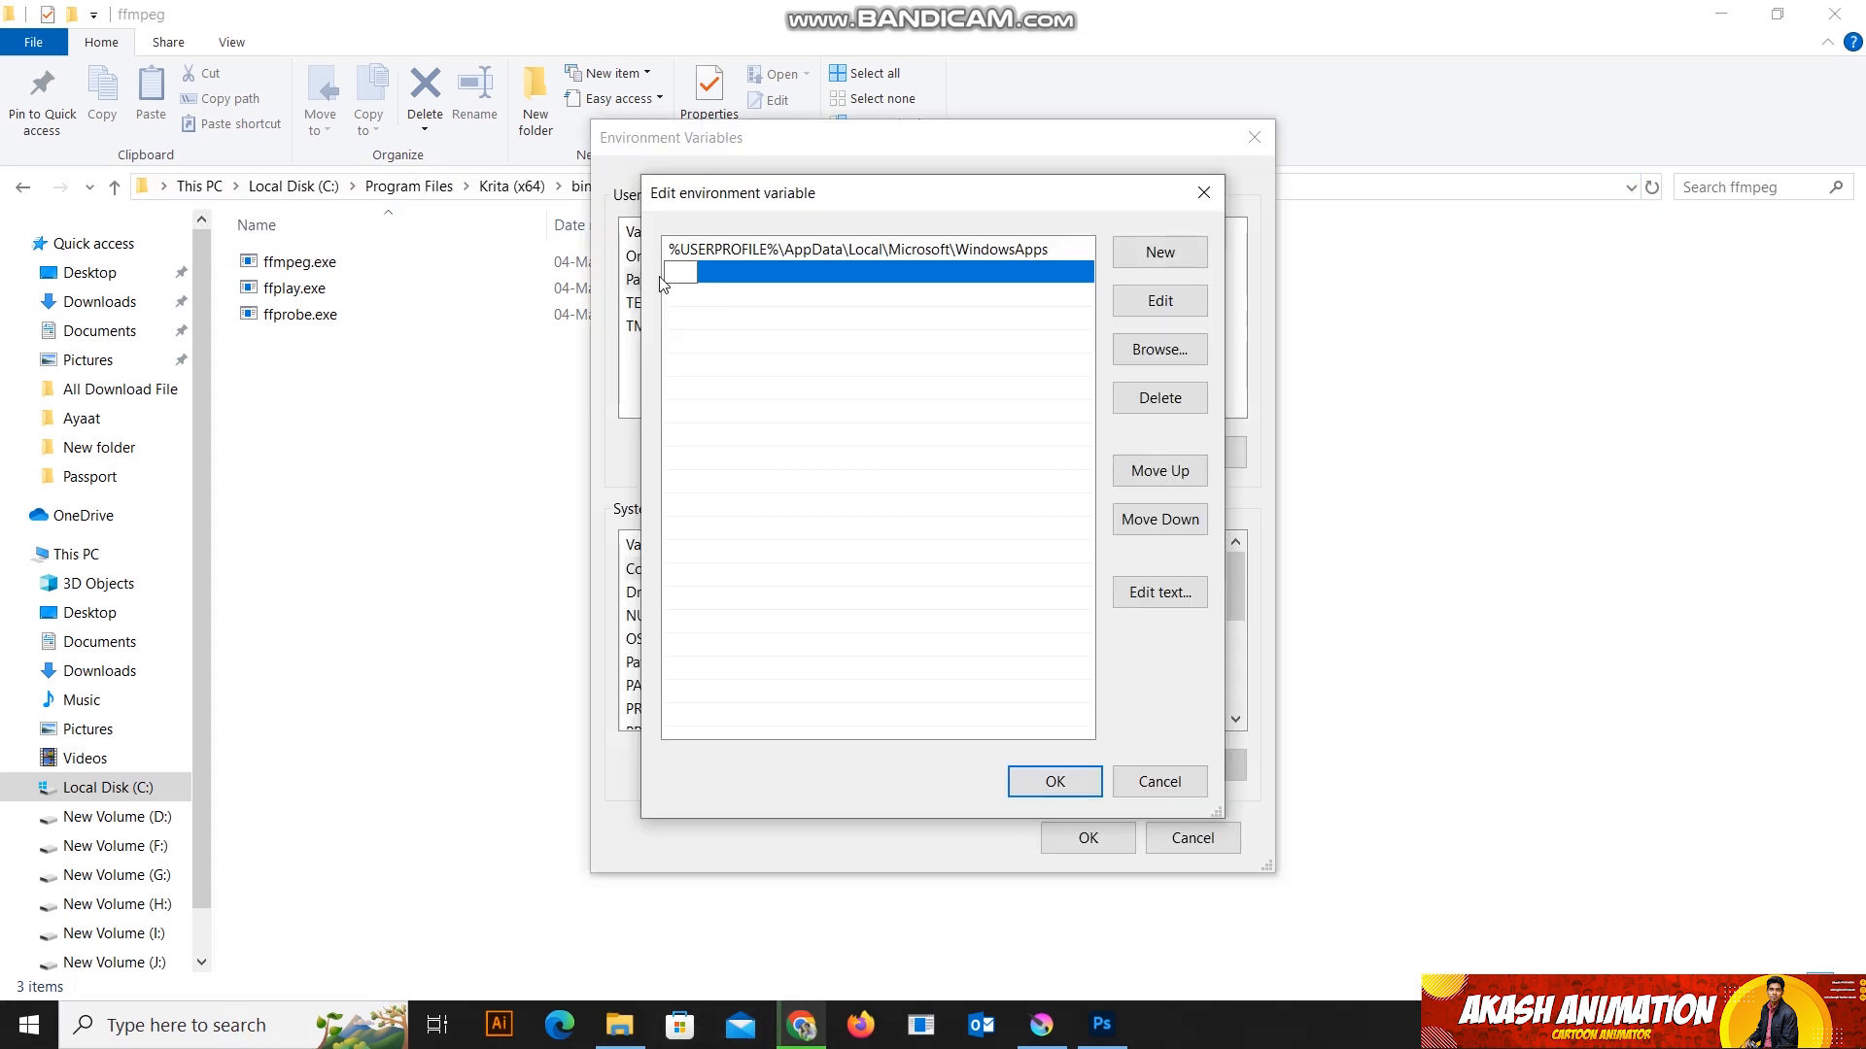
{"action": "type", "text": "C:\\Program Files\\Krita (x64)\\bin\\ffmpeg"}
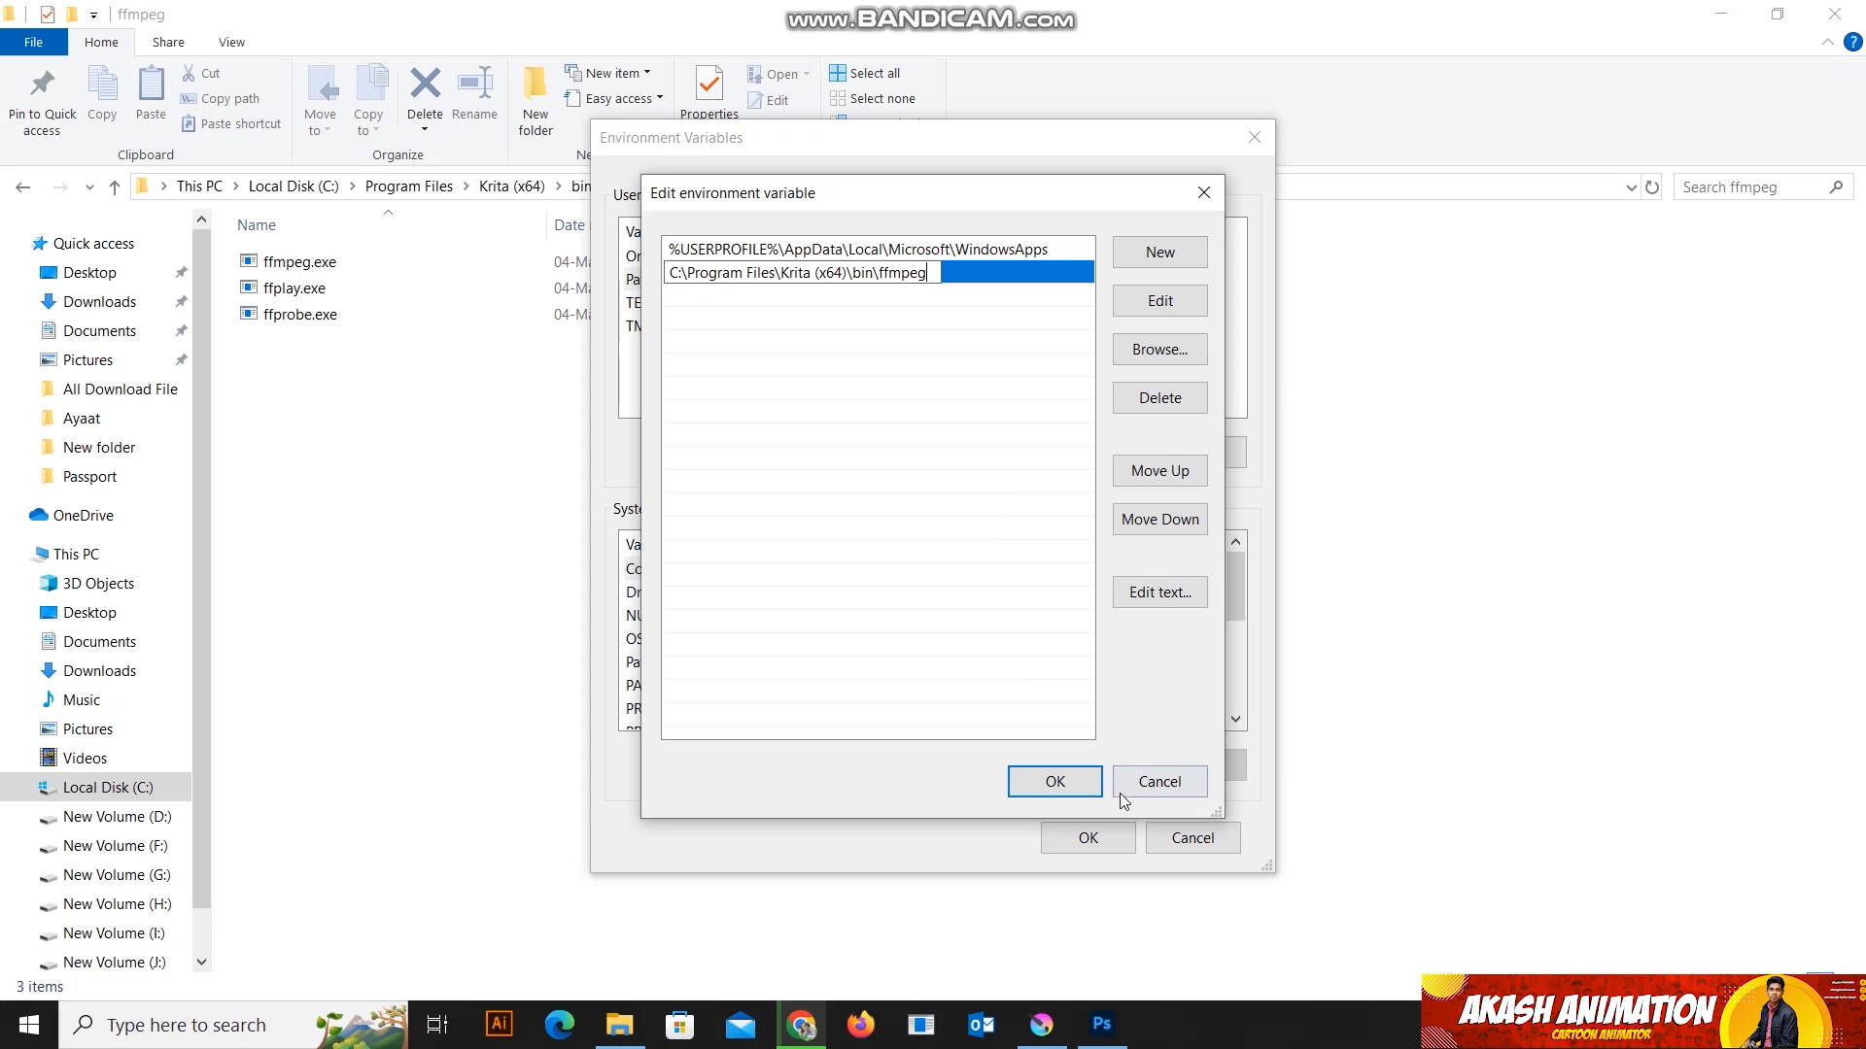
{"action": "left_click", "coordinate": [1171, 781]}
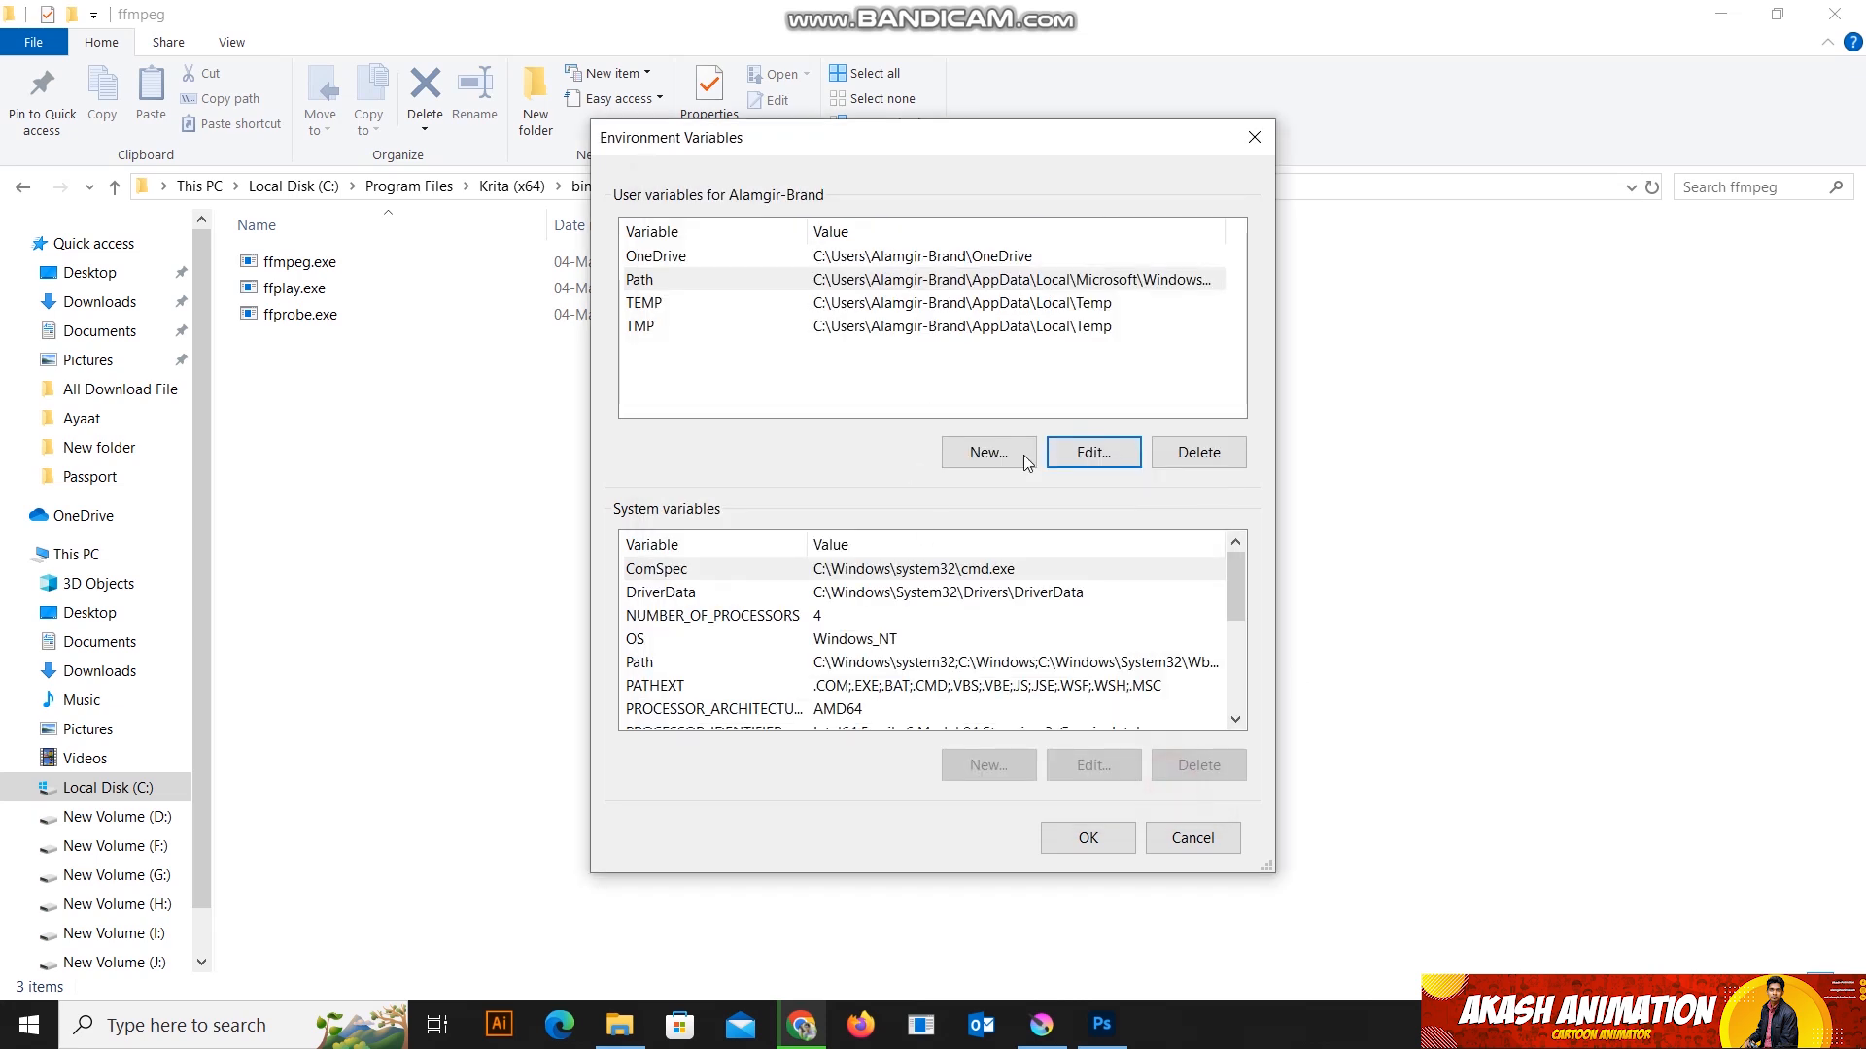
{"action": "left_click", "coordinate": [1192, 840]}
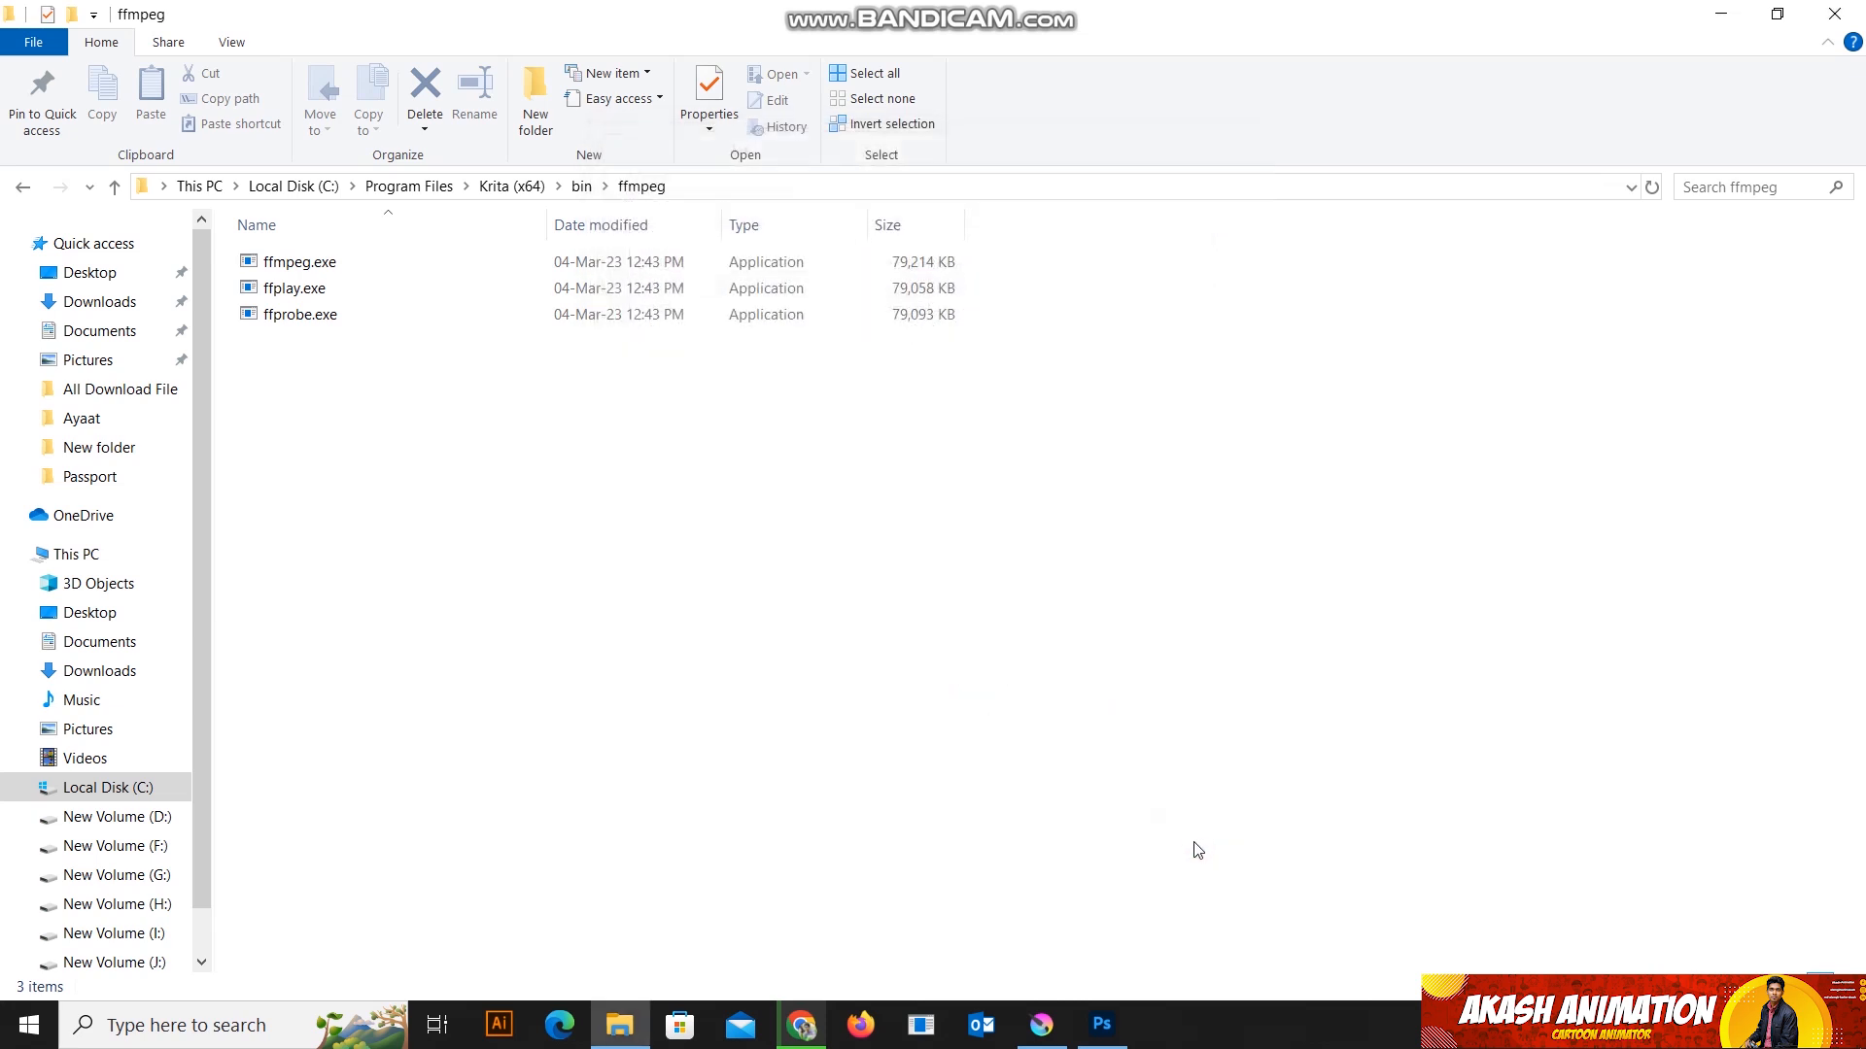
Step: Search Windows for "command prompt", open Command Prompt, enter ffmpeg at the prompt, and close the window
{"action": "left_click", "coordinate": [165, 1026]}
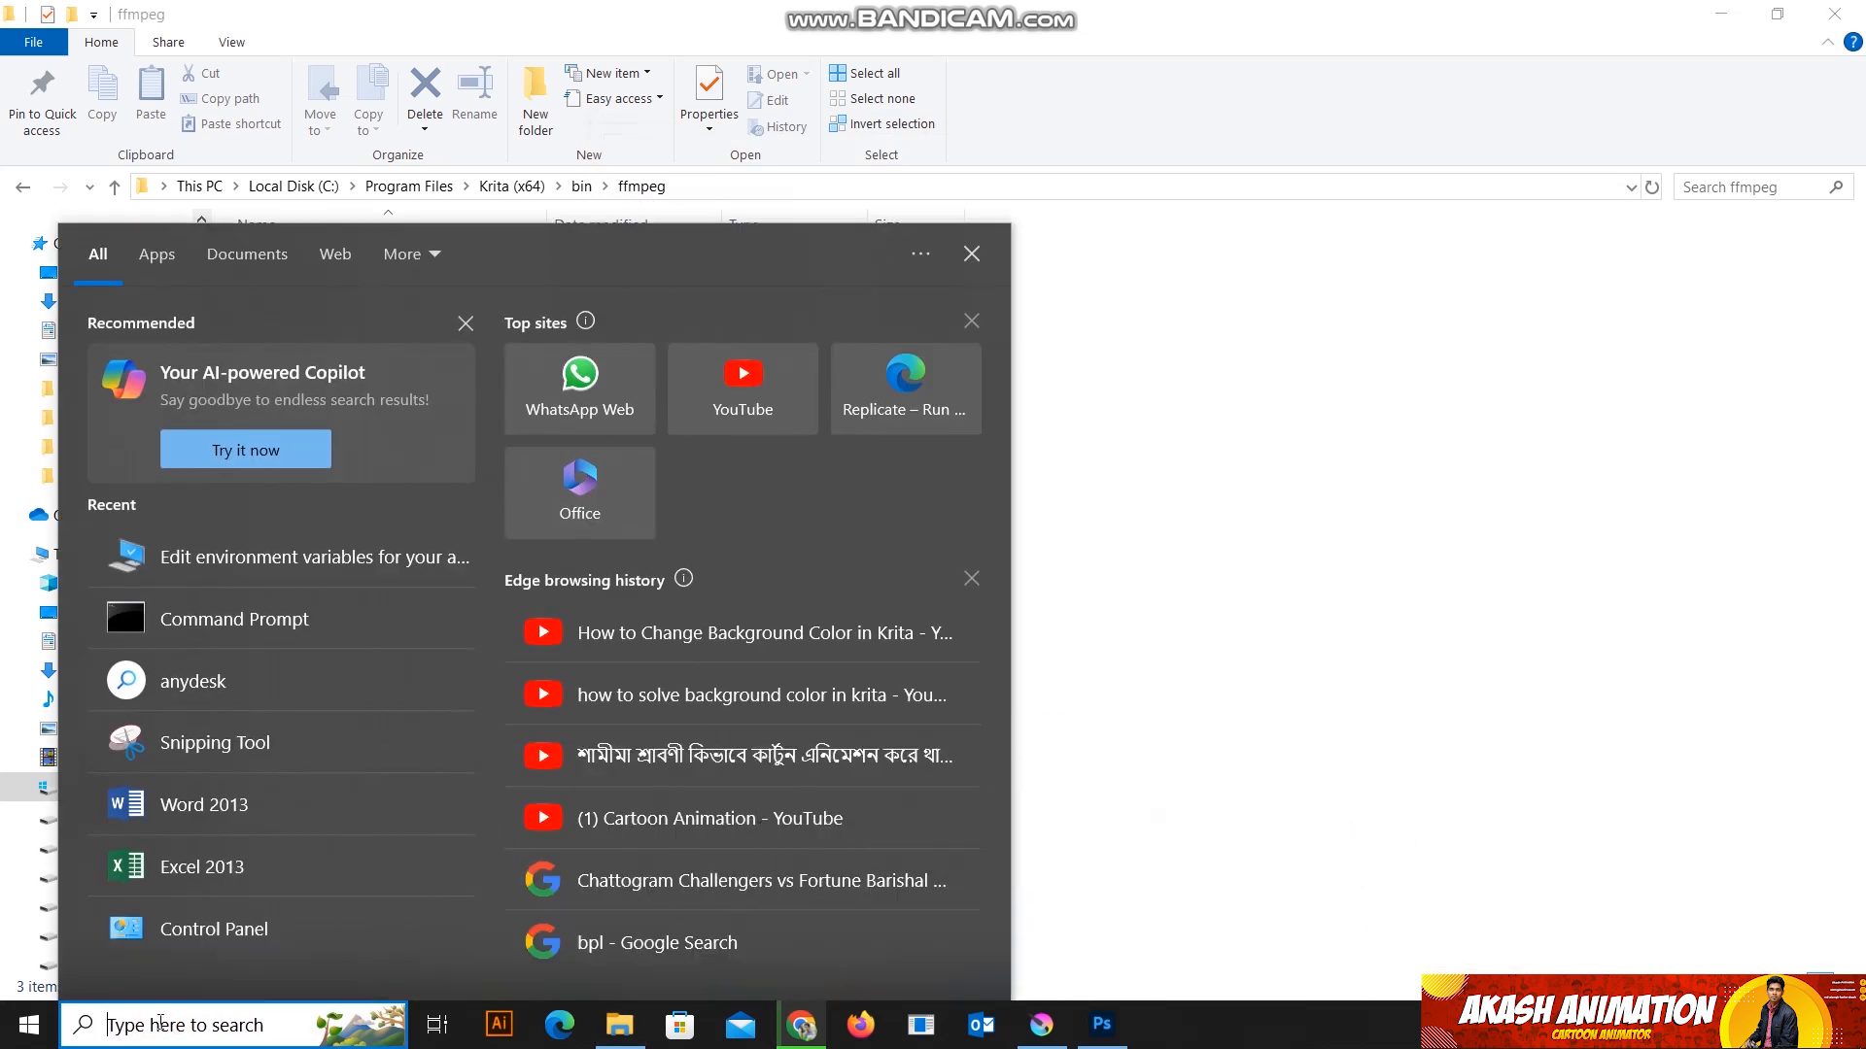
{"action": "type", "text": "co"}
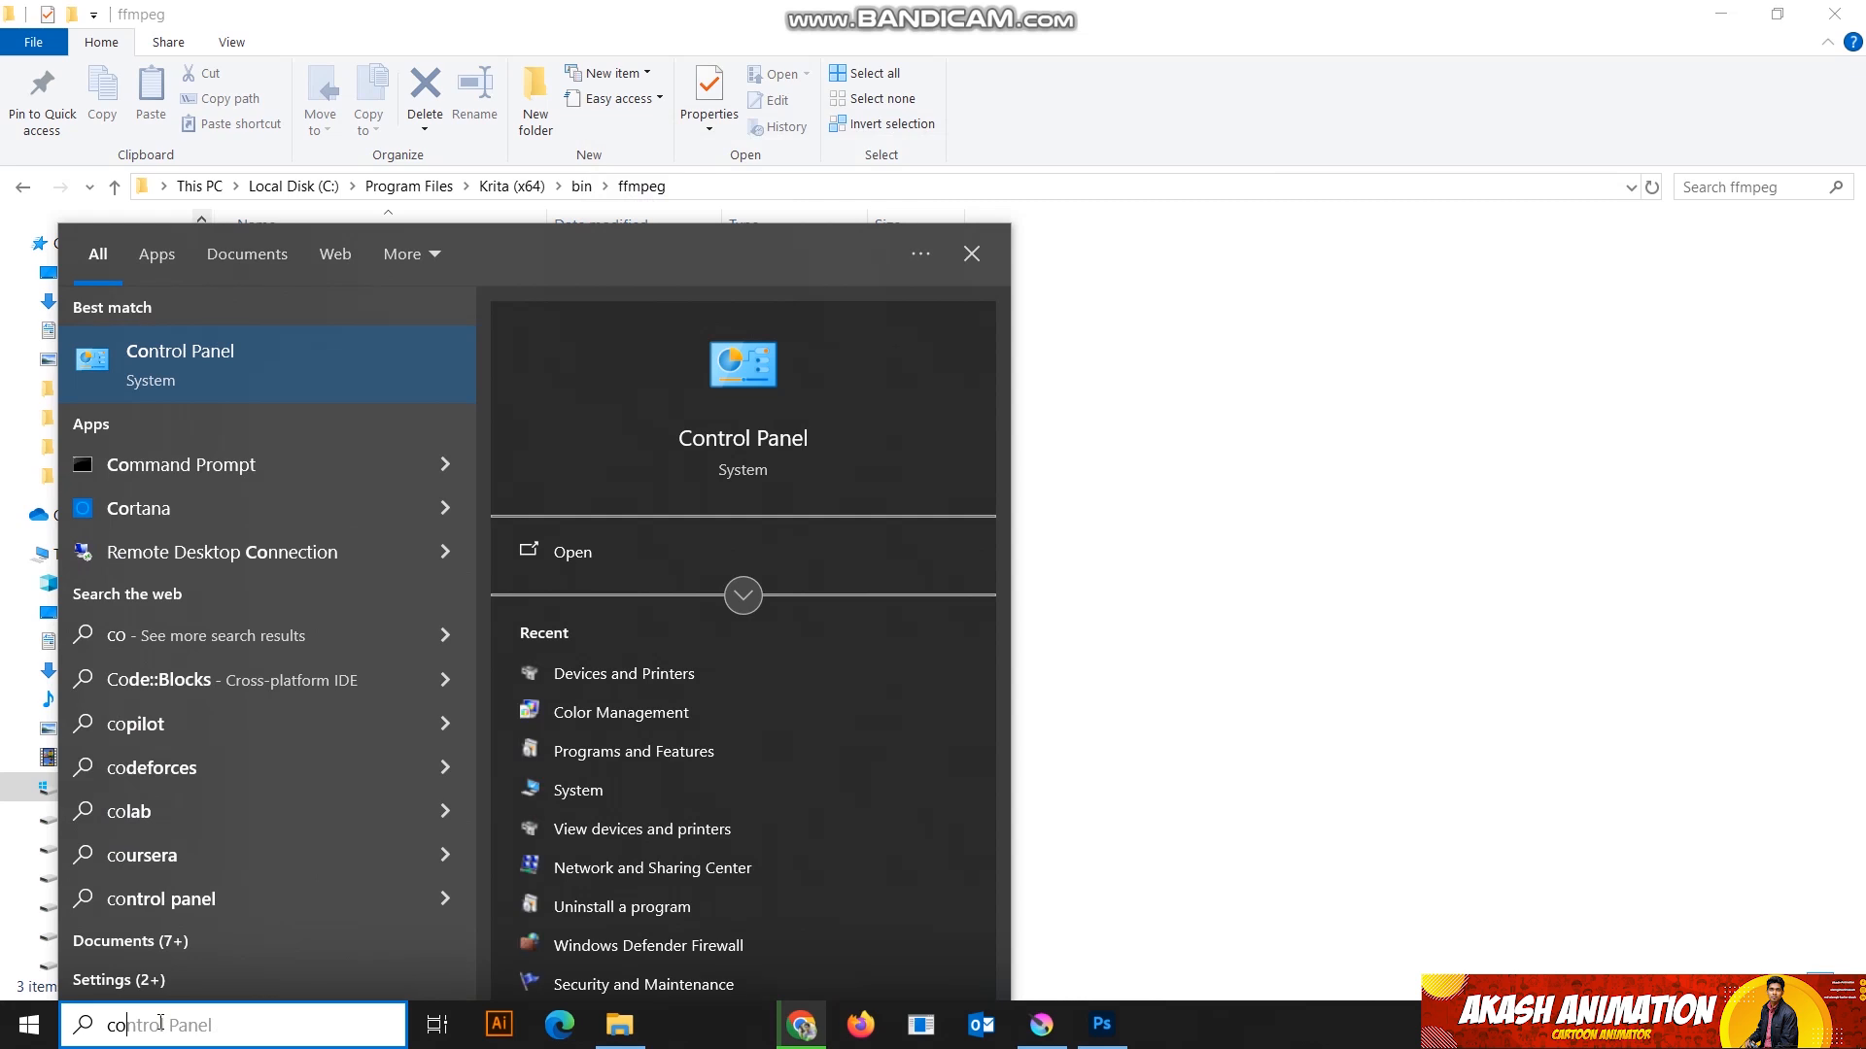
{"action": "type", "text": "mman"}
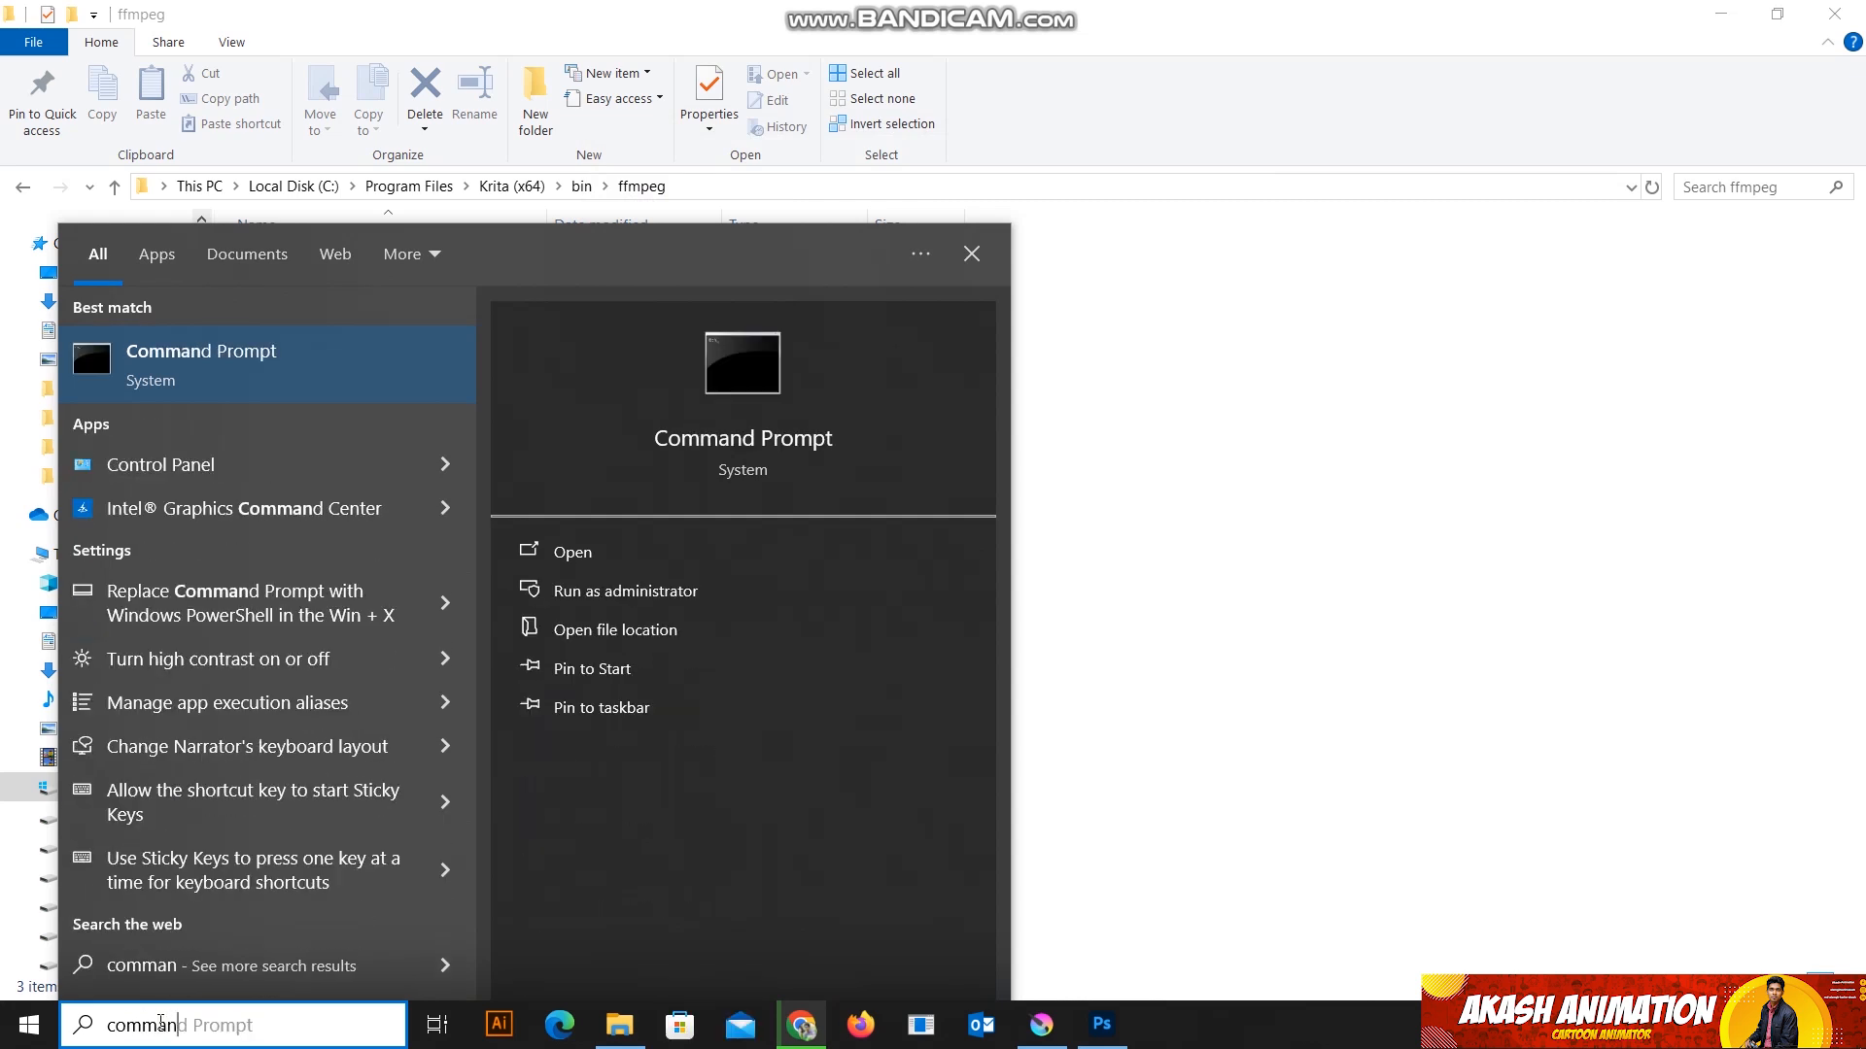
{"action": "type", "text": "d pr"}
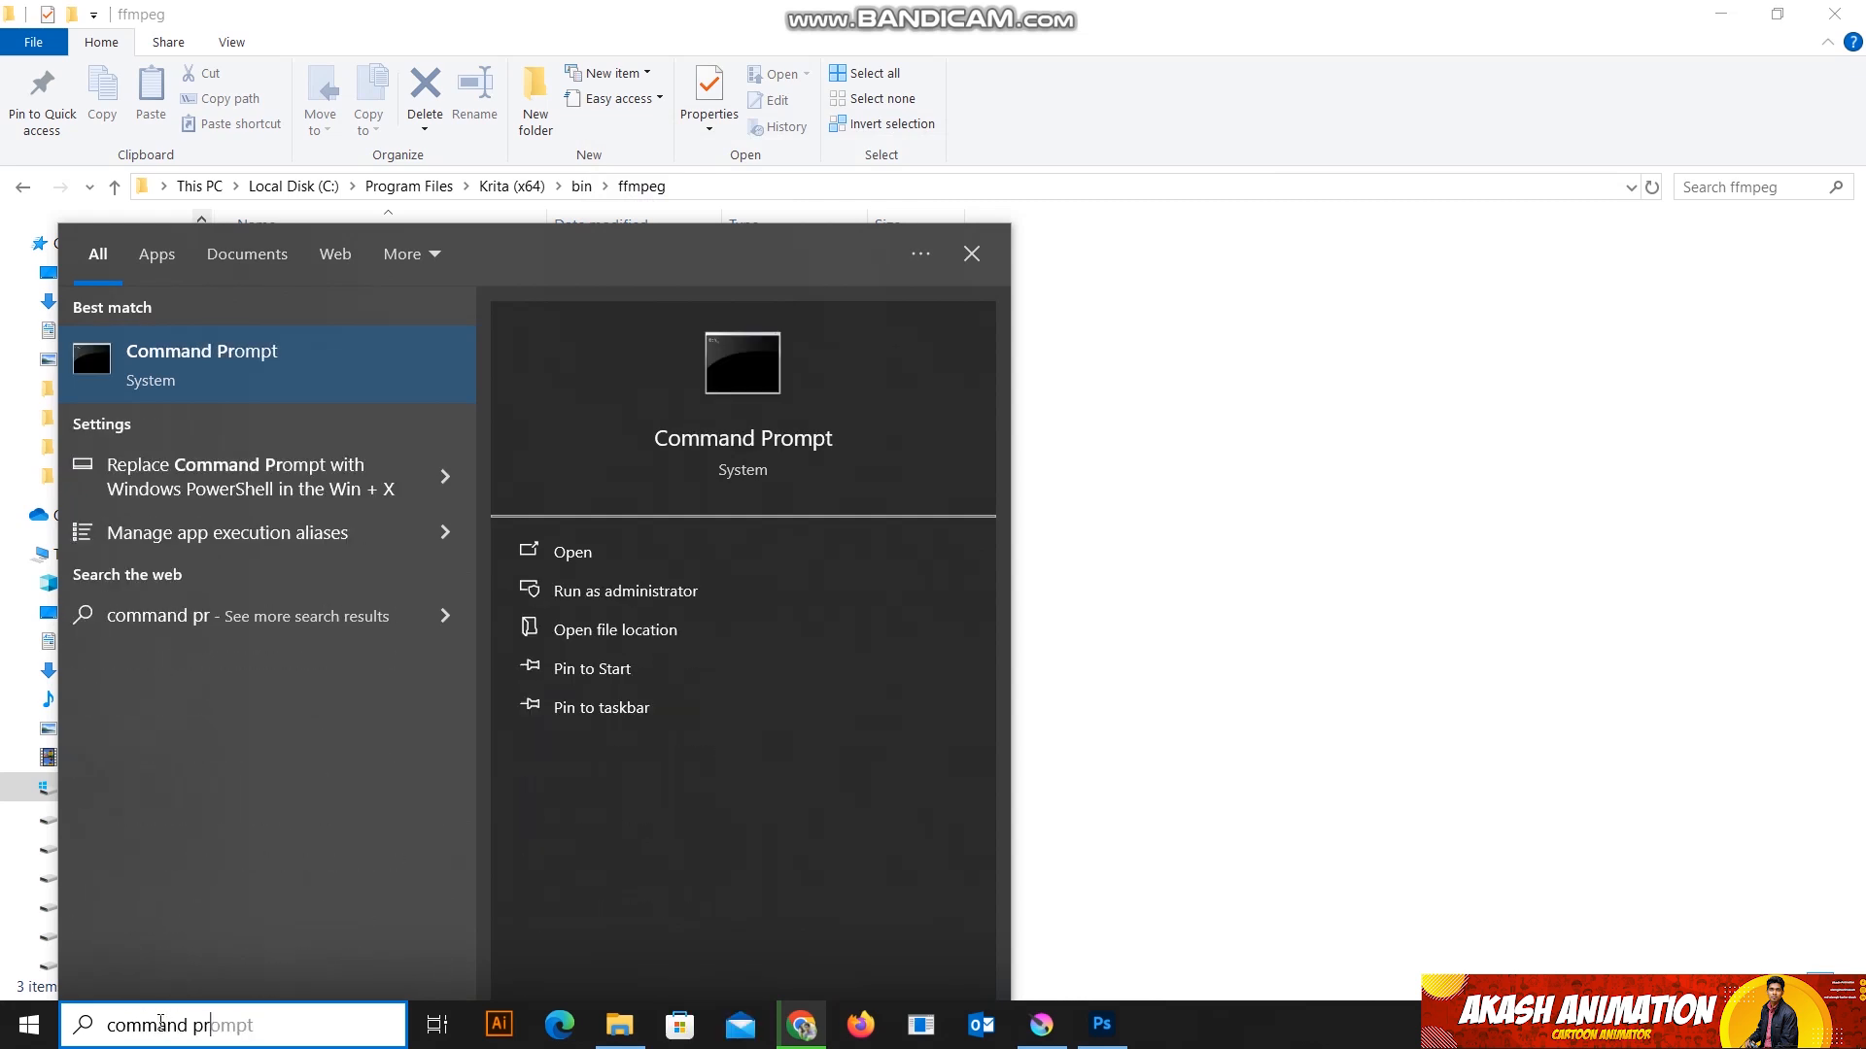
{"action": "type", "text": "ompt"}
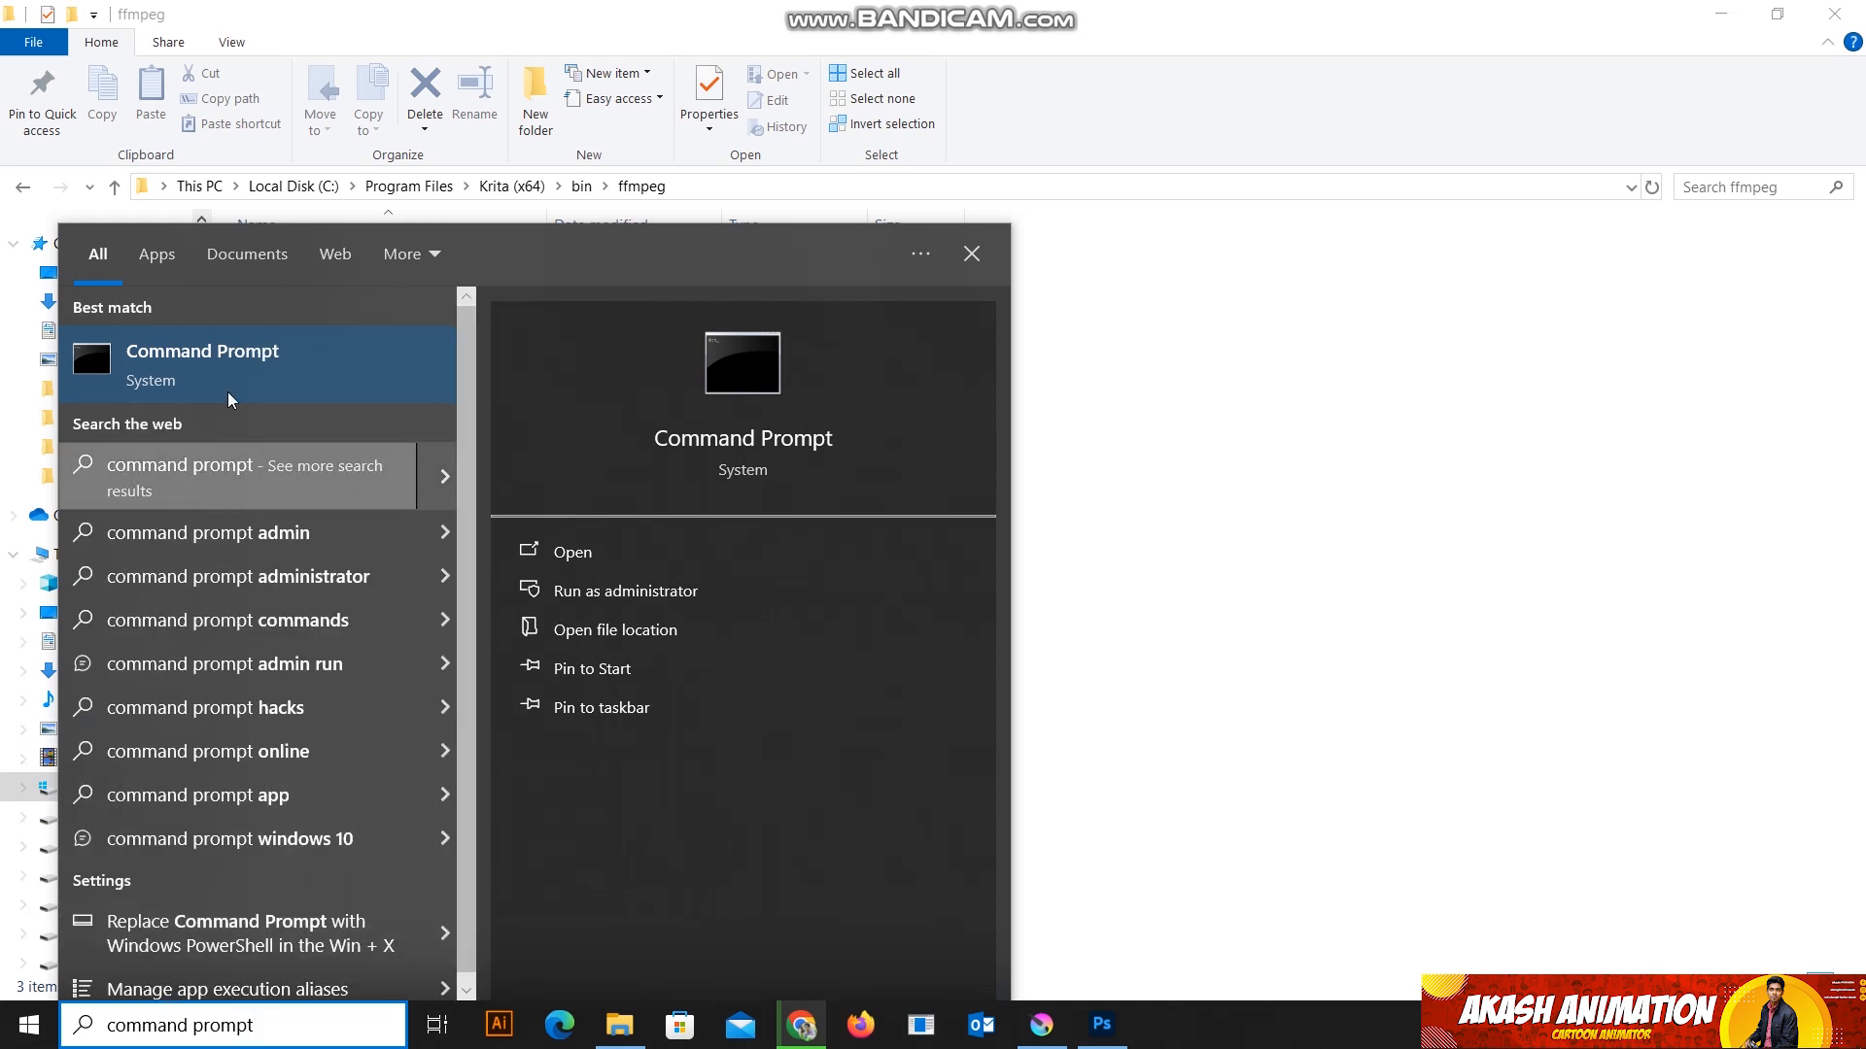
{"action": "left_click", "coordinate": [573, 551]}
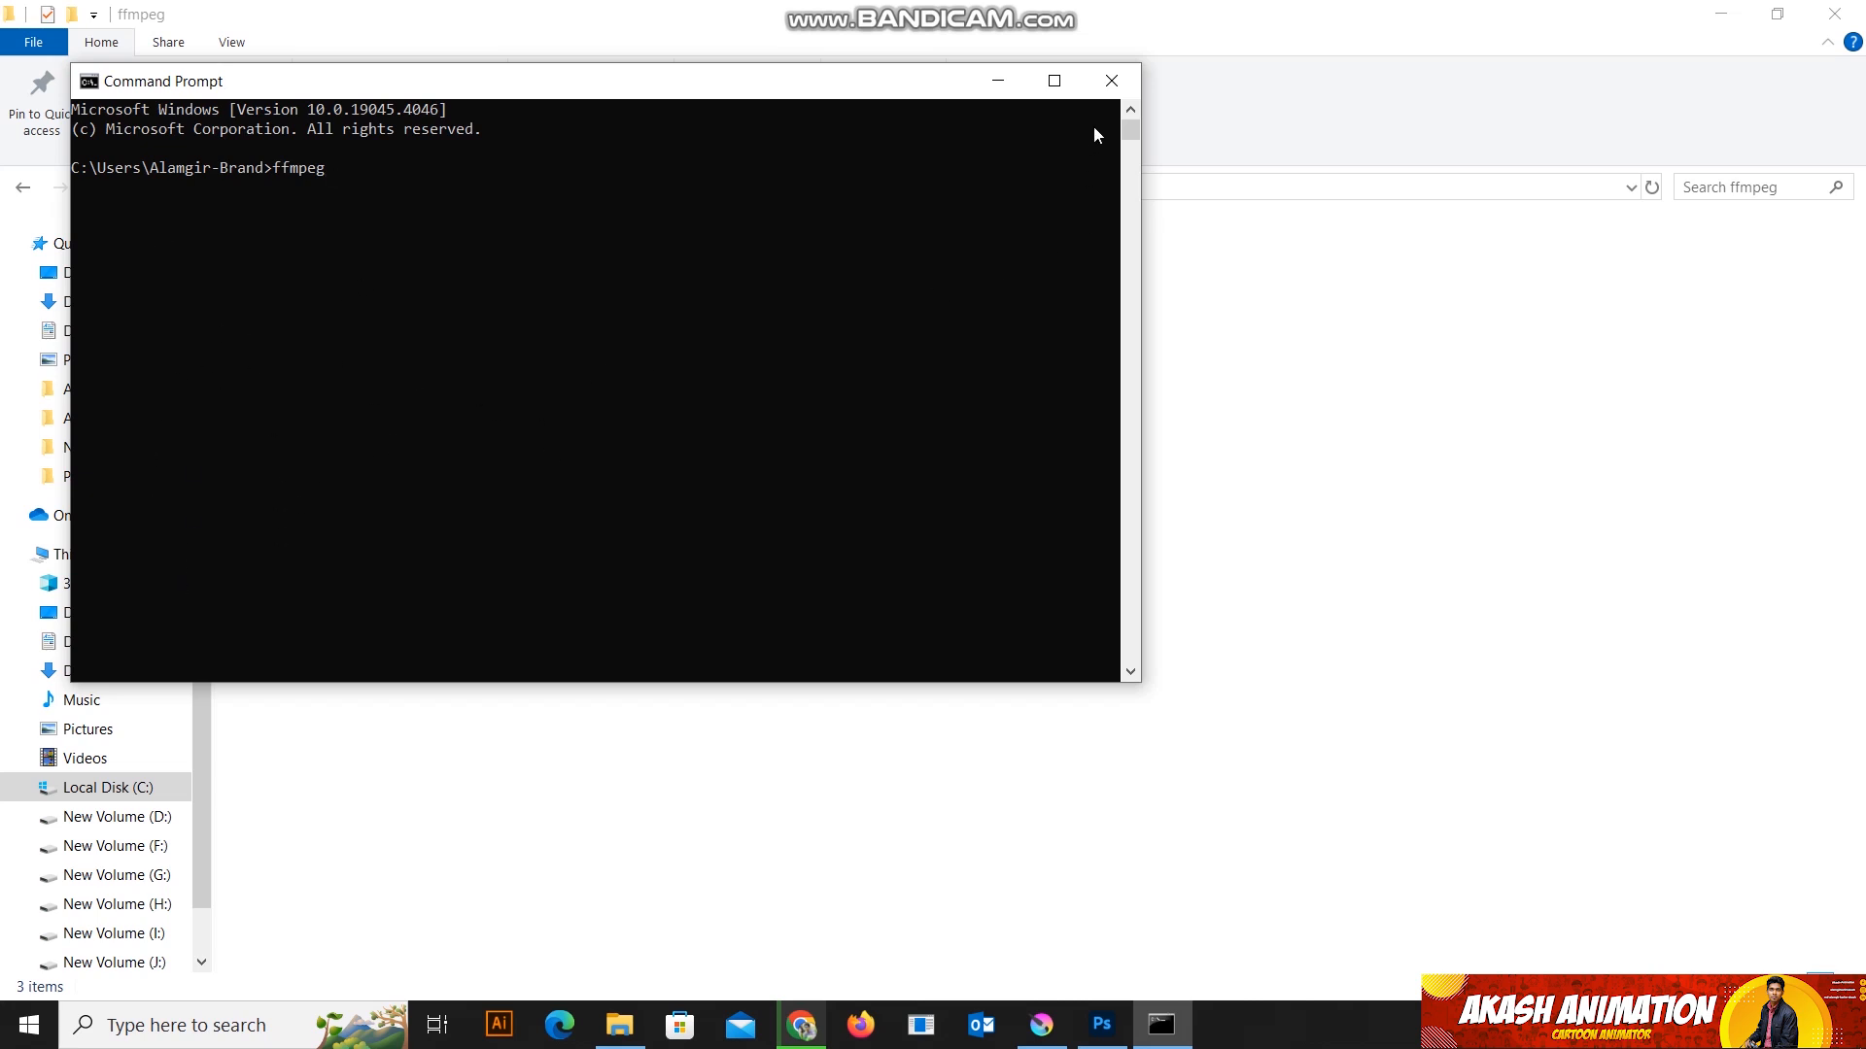
{"action": "left_click", "coordinate": [1112, 81]}
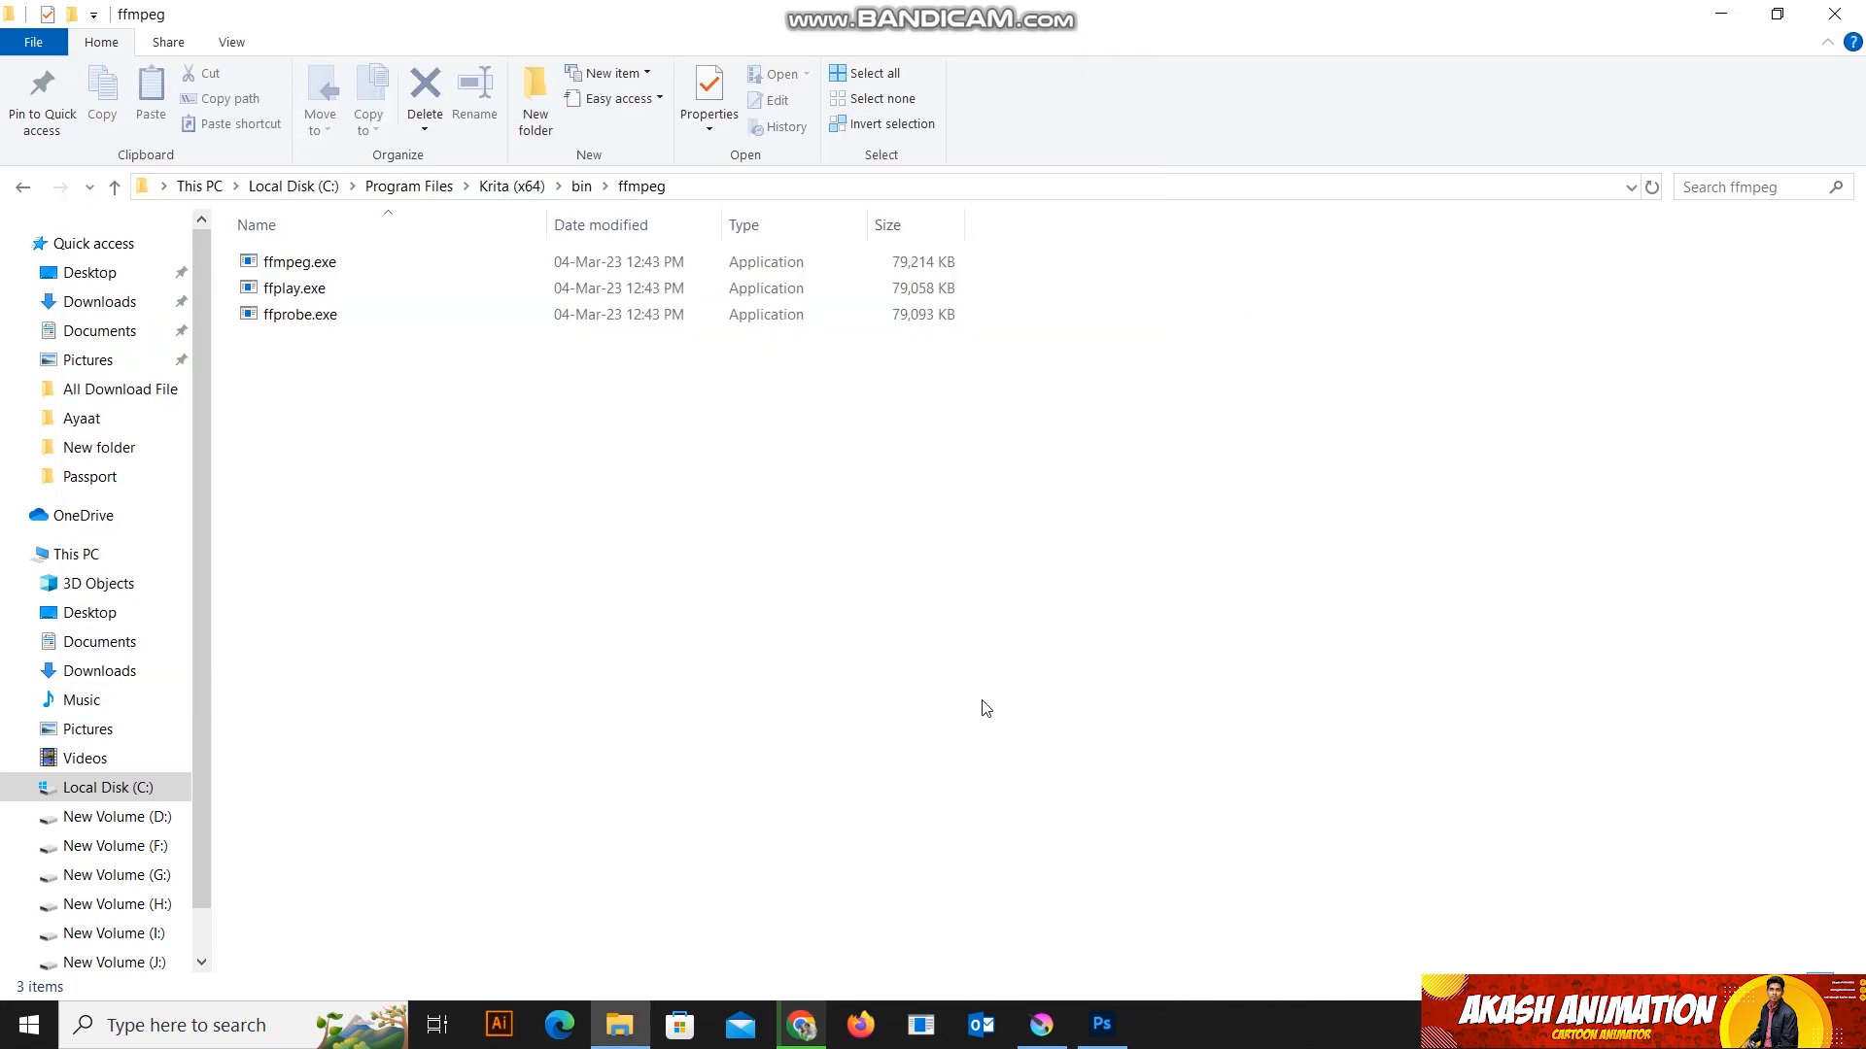
Step: Switch to Krita and open the Render Animation settings for the toothbrushing animation
{"action": "left_click", "coordinate": [1040, 1024]}
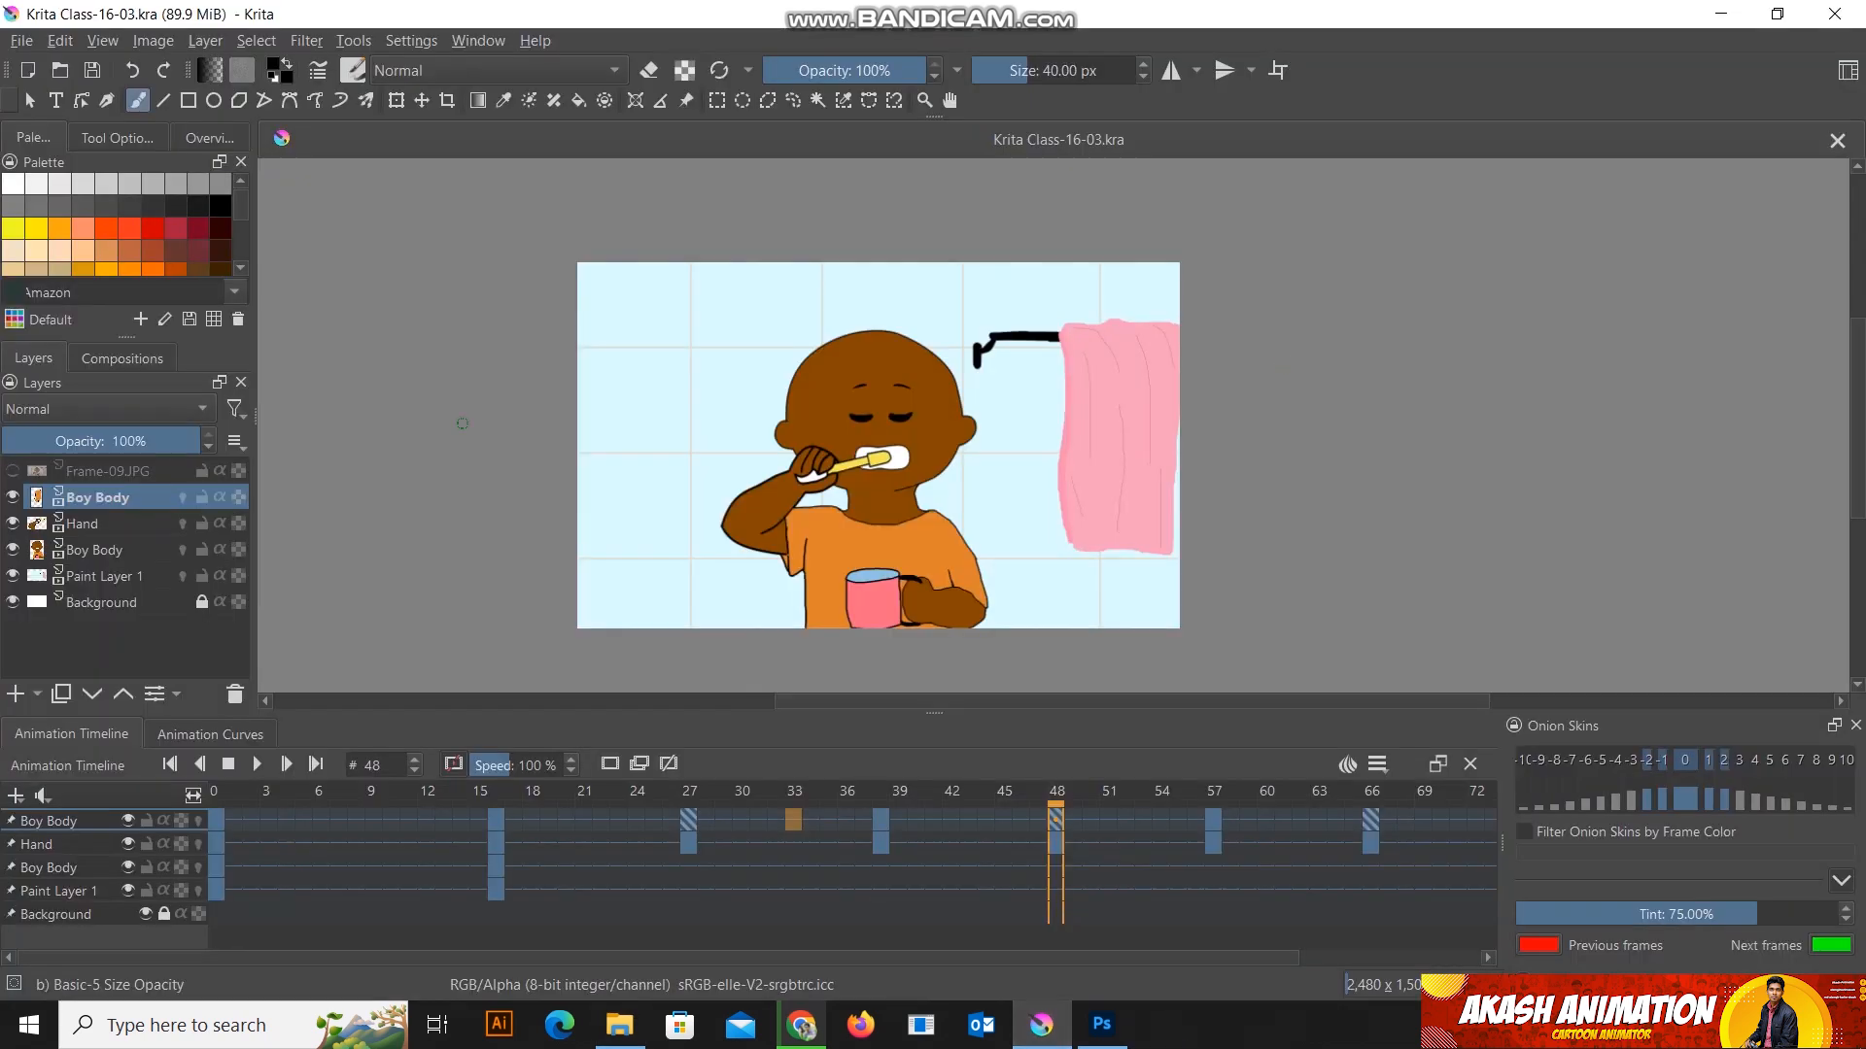
{"action": "left_click", "coordinate": [22, 40]}
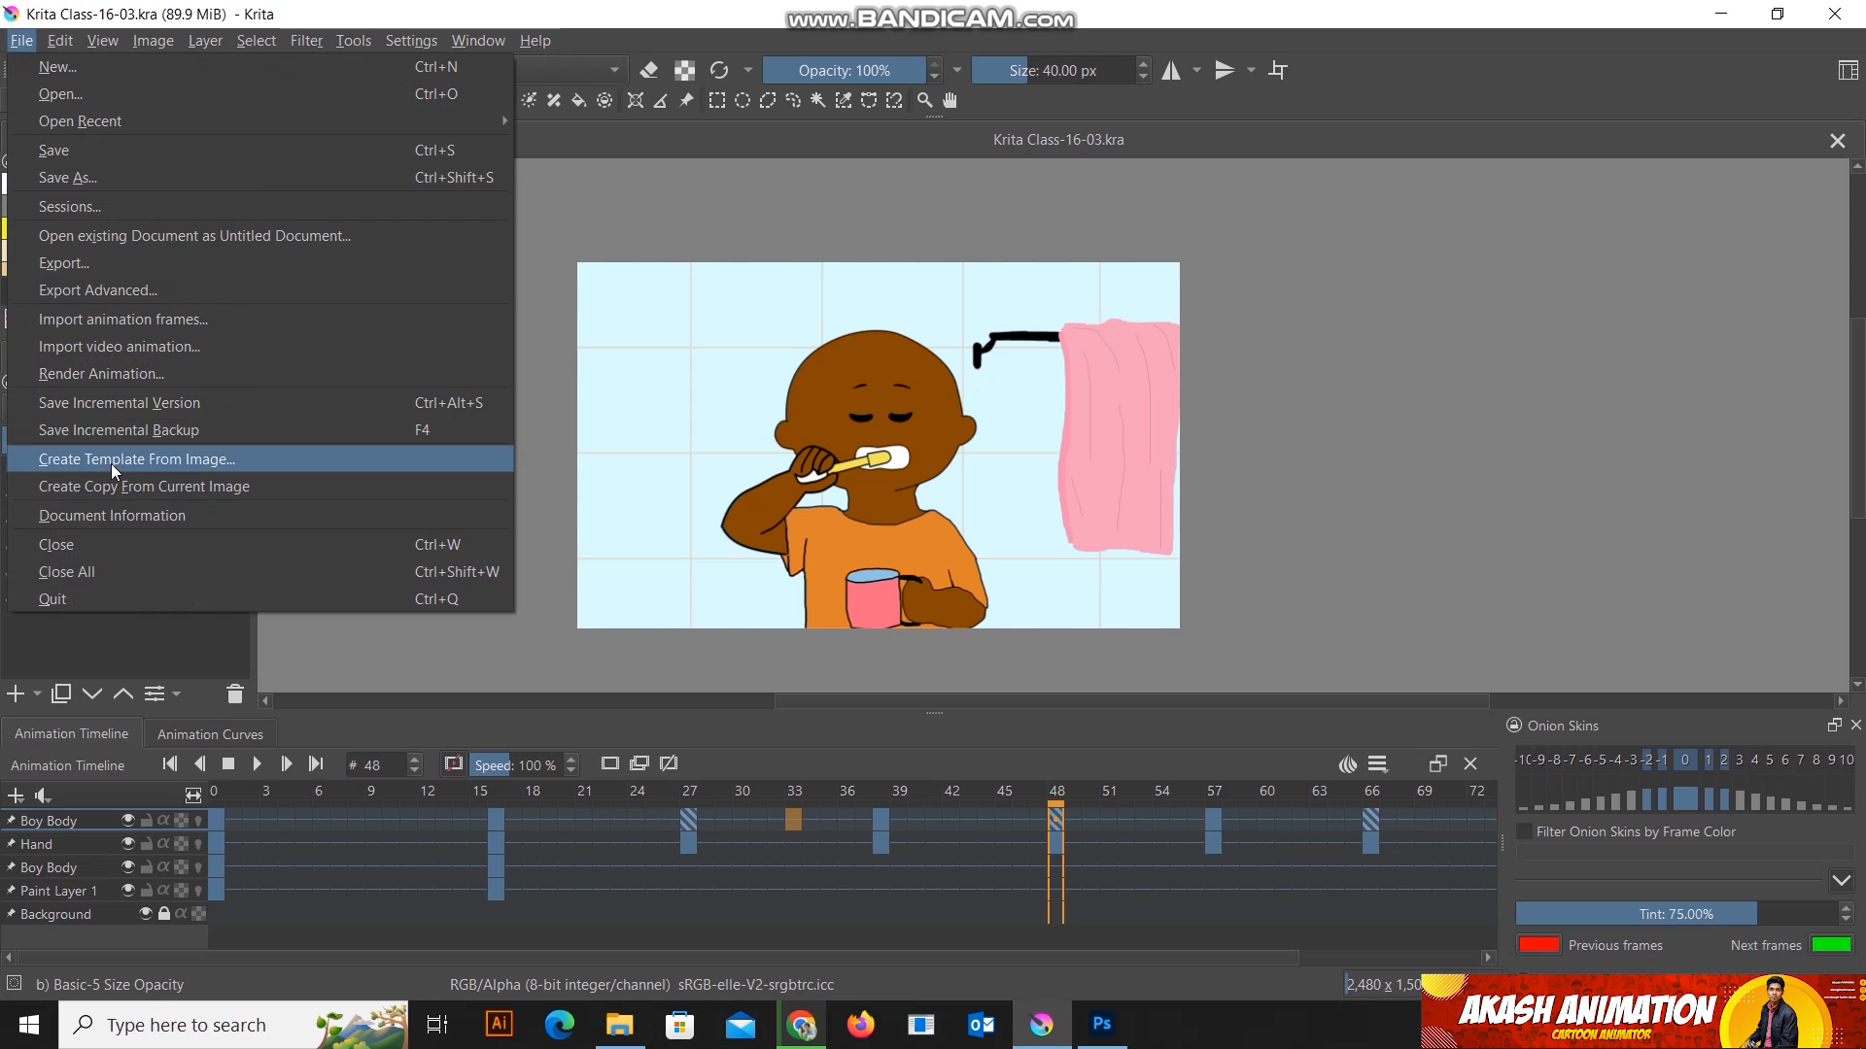
{"action": "left_click", "coordinate": [136, 370]}
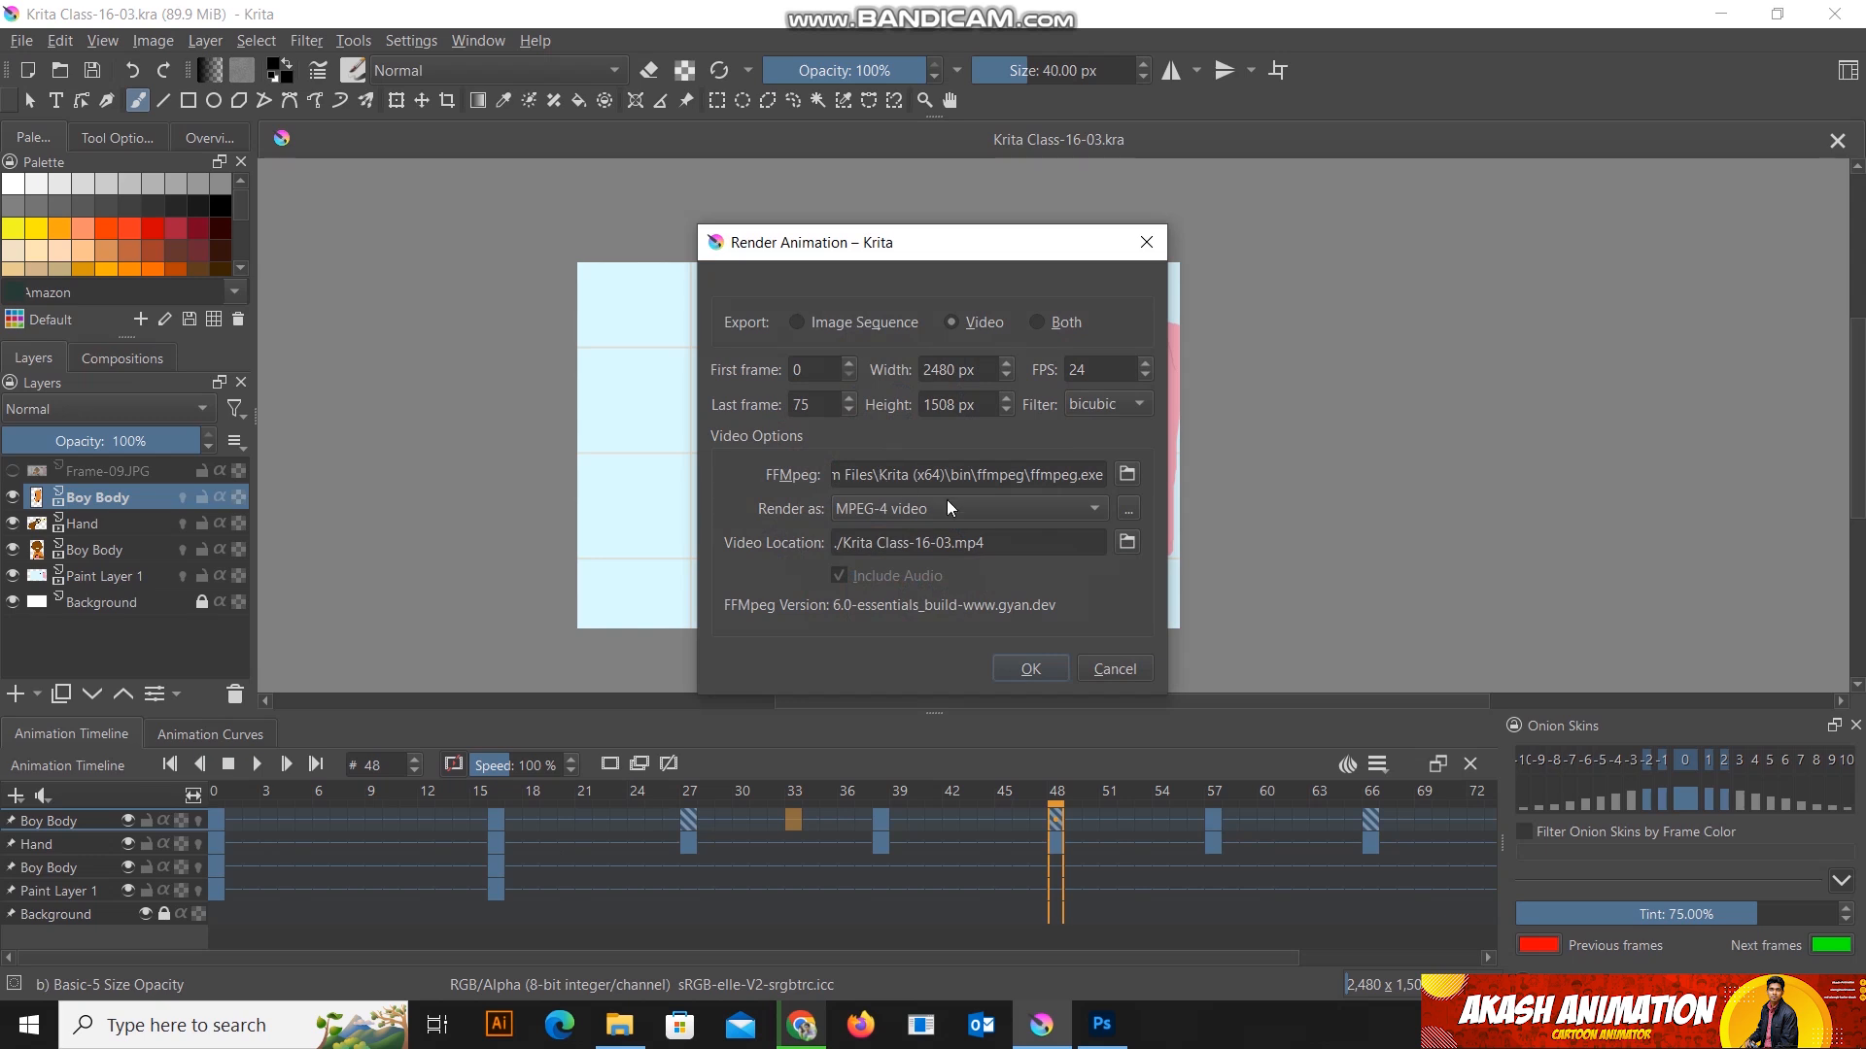
Step: Try choosing ffmpeg.exe from Krita's bin\ffmpeg folder as the FFmpeg location, and cancel the file selection
{"action": "left_click", "coordinate": [1127, 474]}
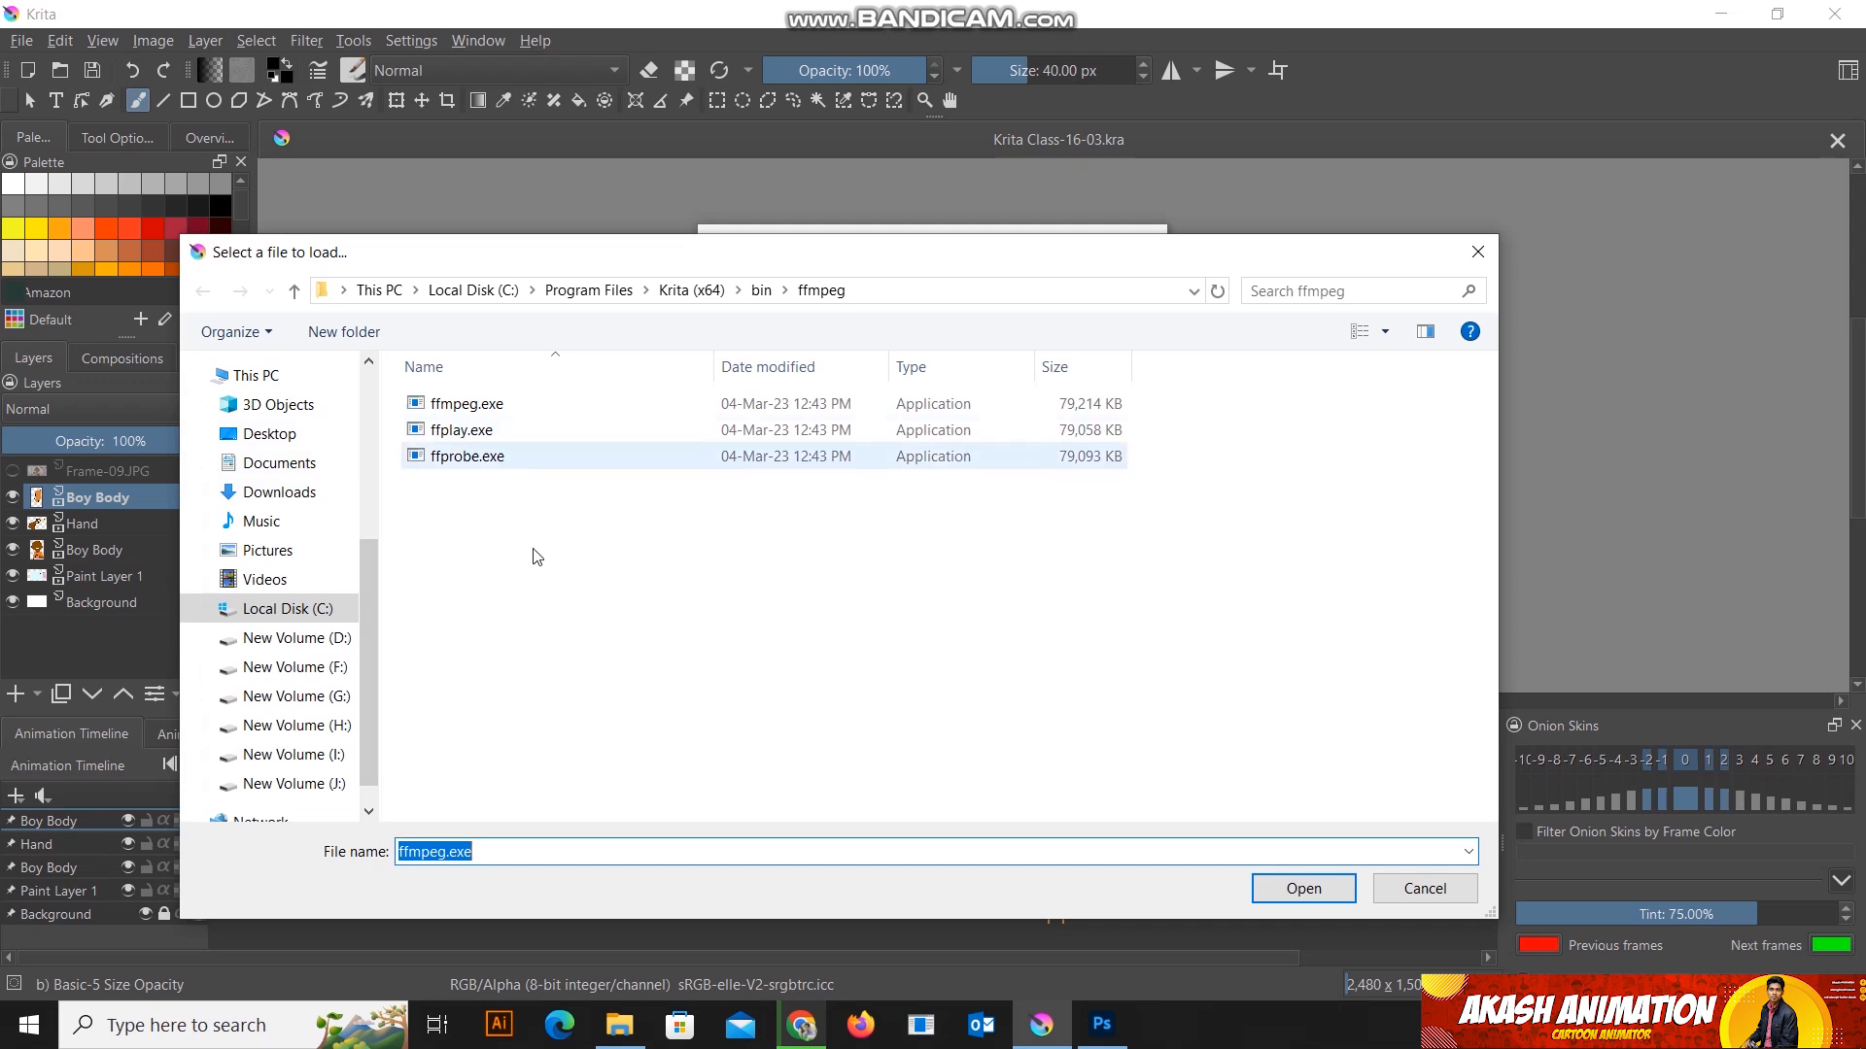
{"action": "left_click", "coordinate": [459, 403]}
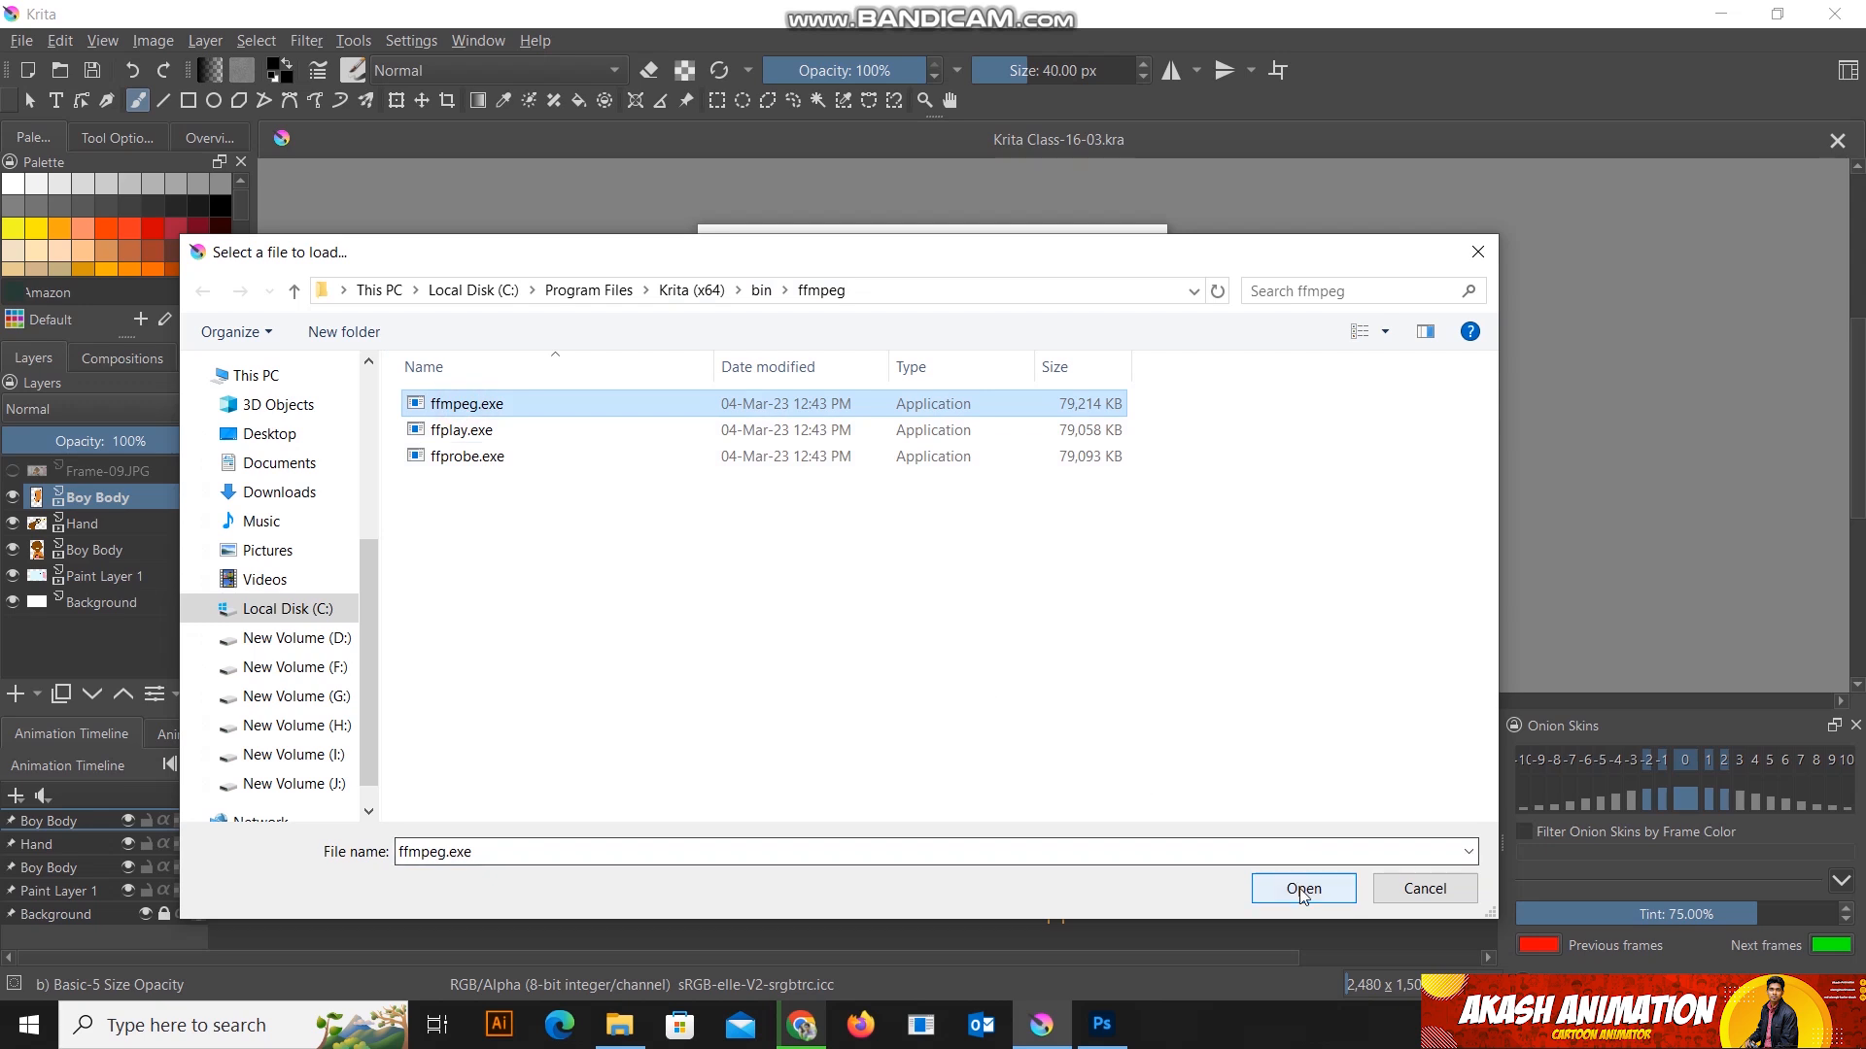
{"action": "left_click", "coordinate": [1424, 889]}
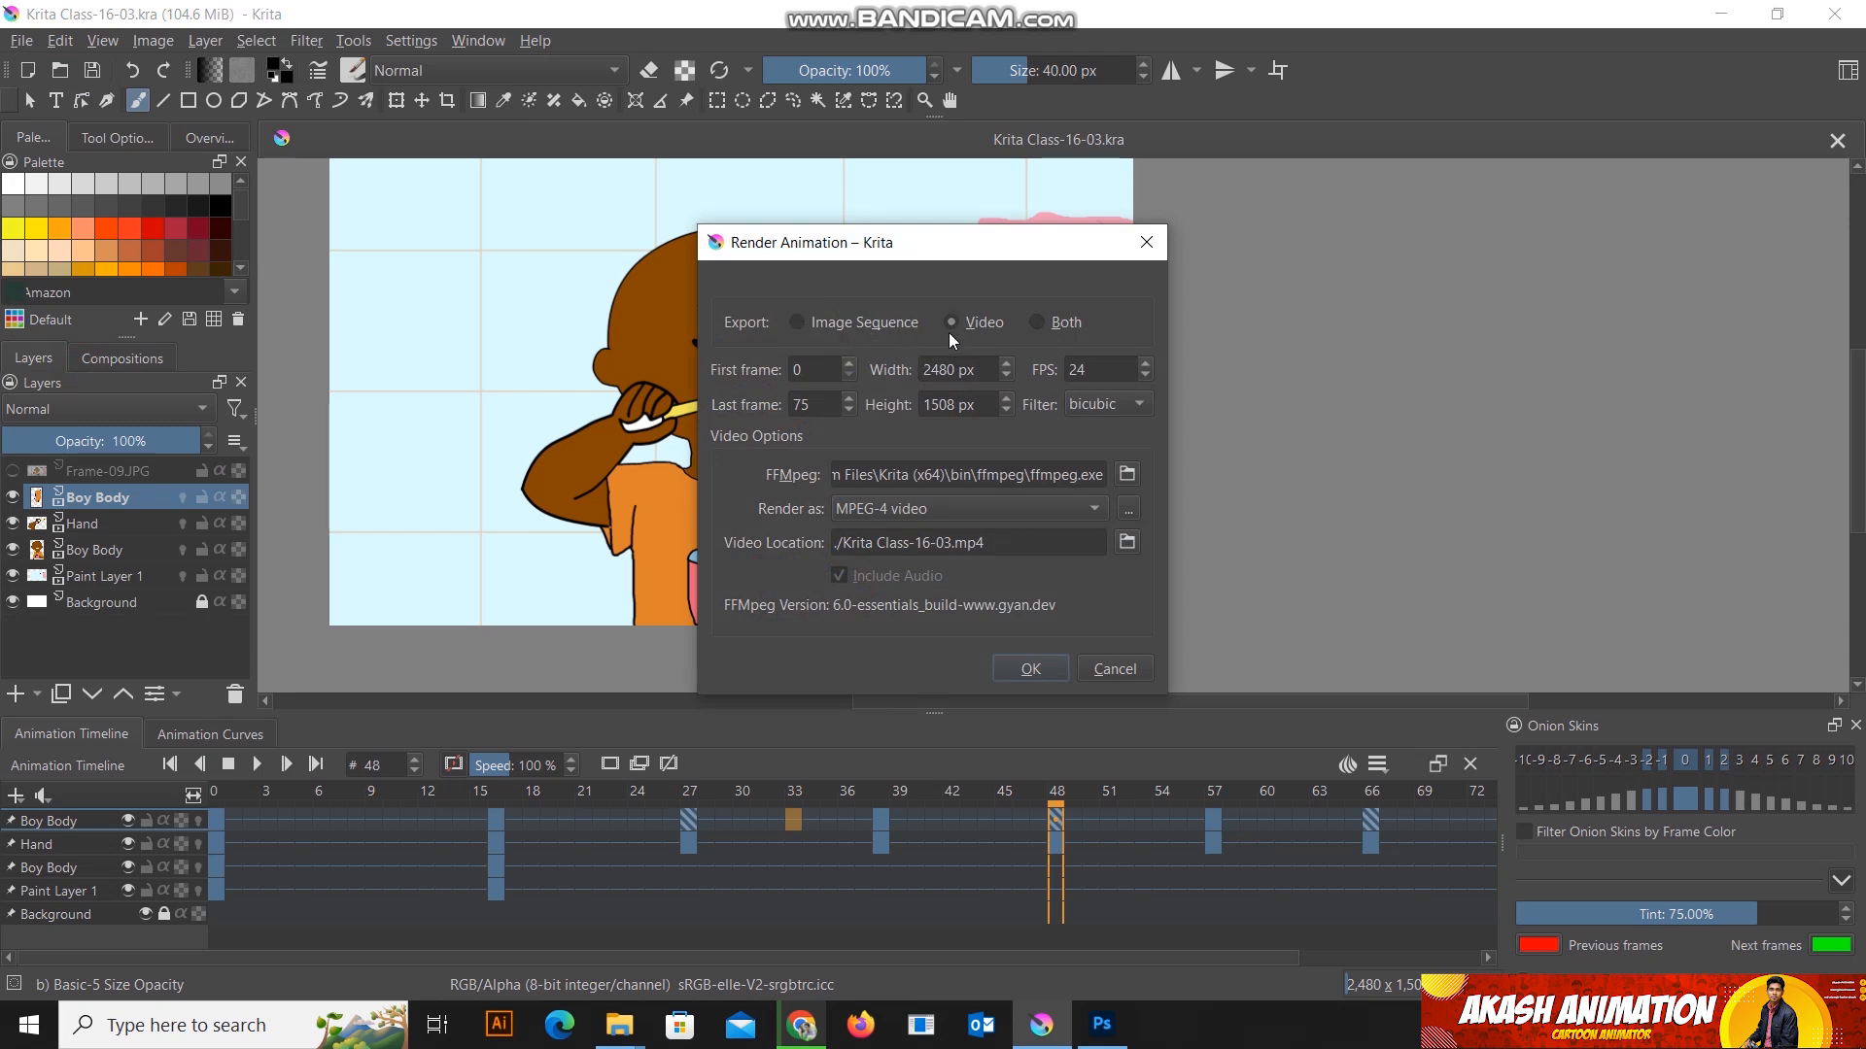
Step: Look through the Image Sequence, Video and Both export modes, including the PNG options and the scaling filter choices
{"action": "left_click", "coordinate": [804, 326]}
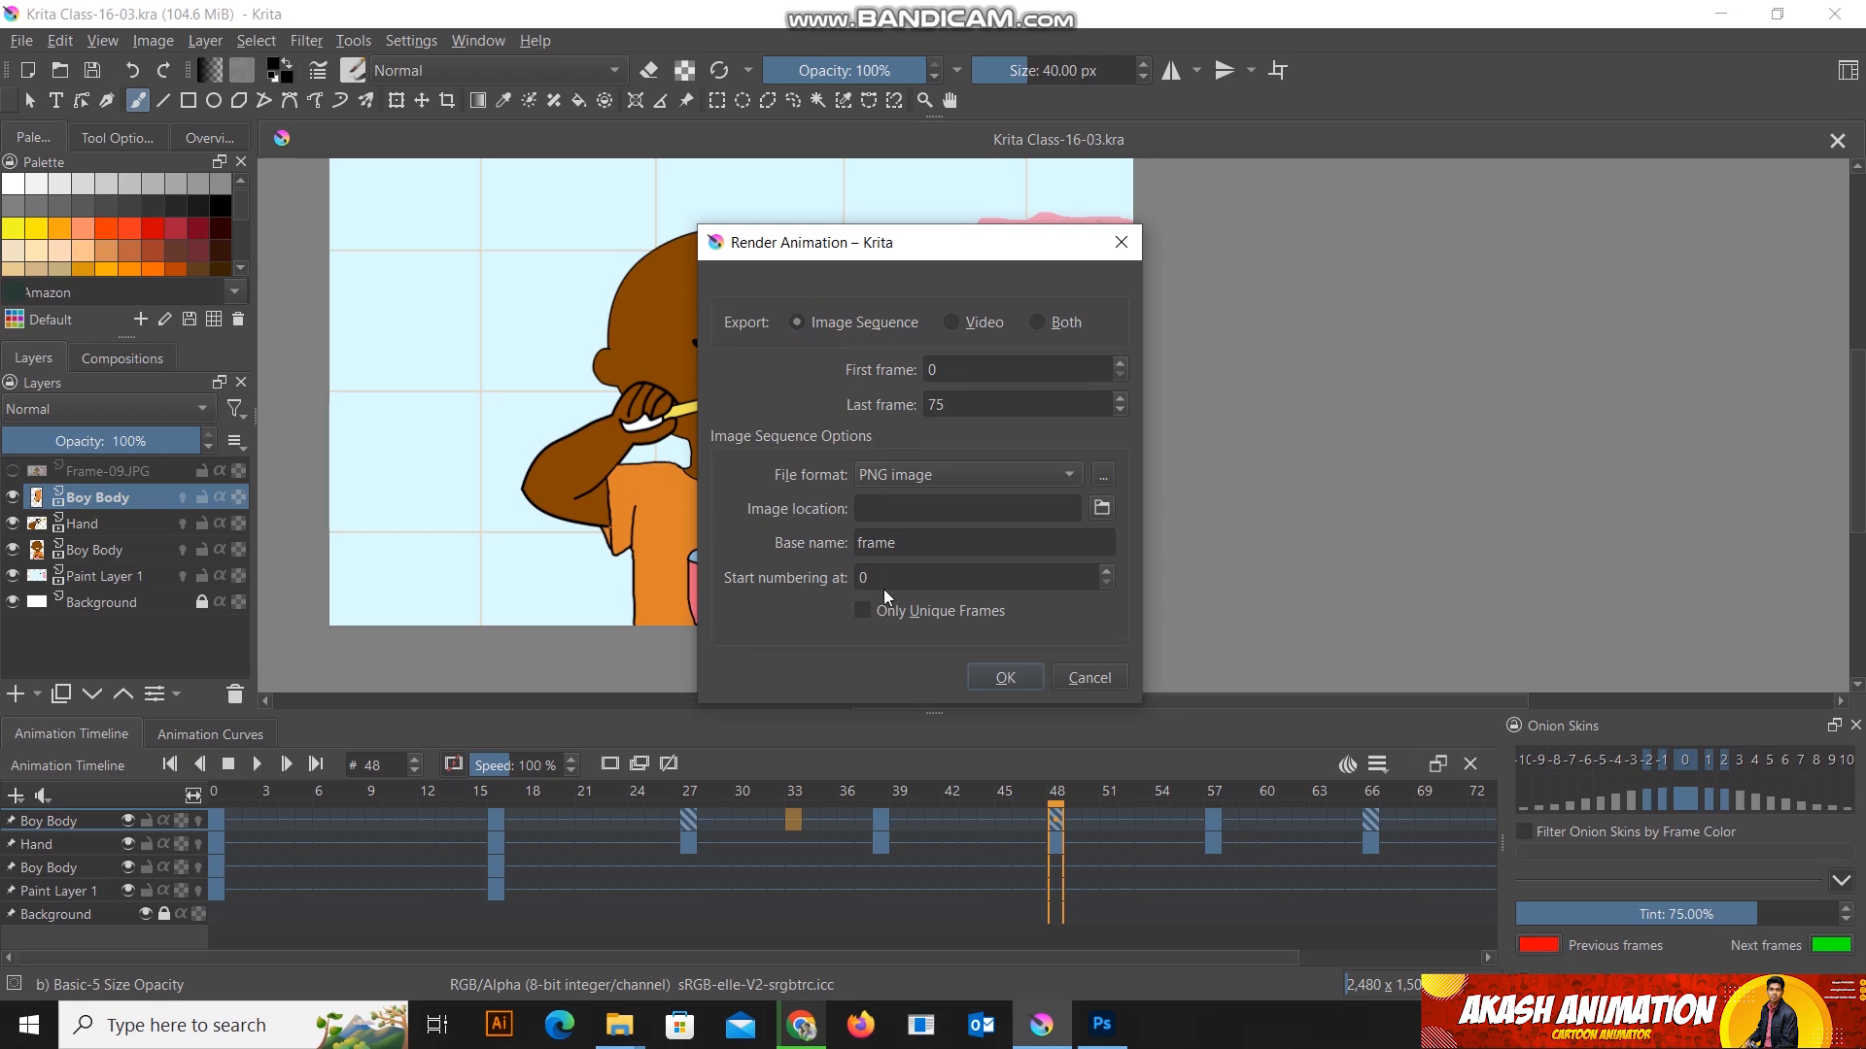
{"action": "left_click", "coordinate": [952, 322]}
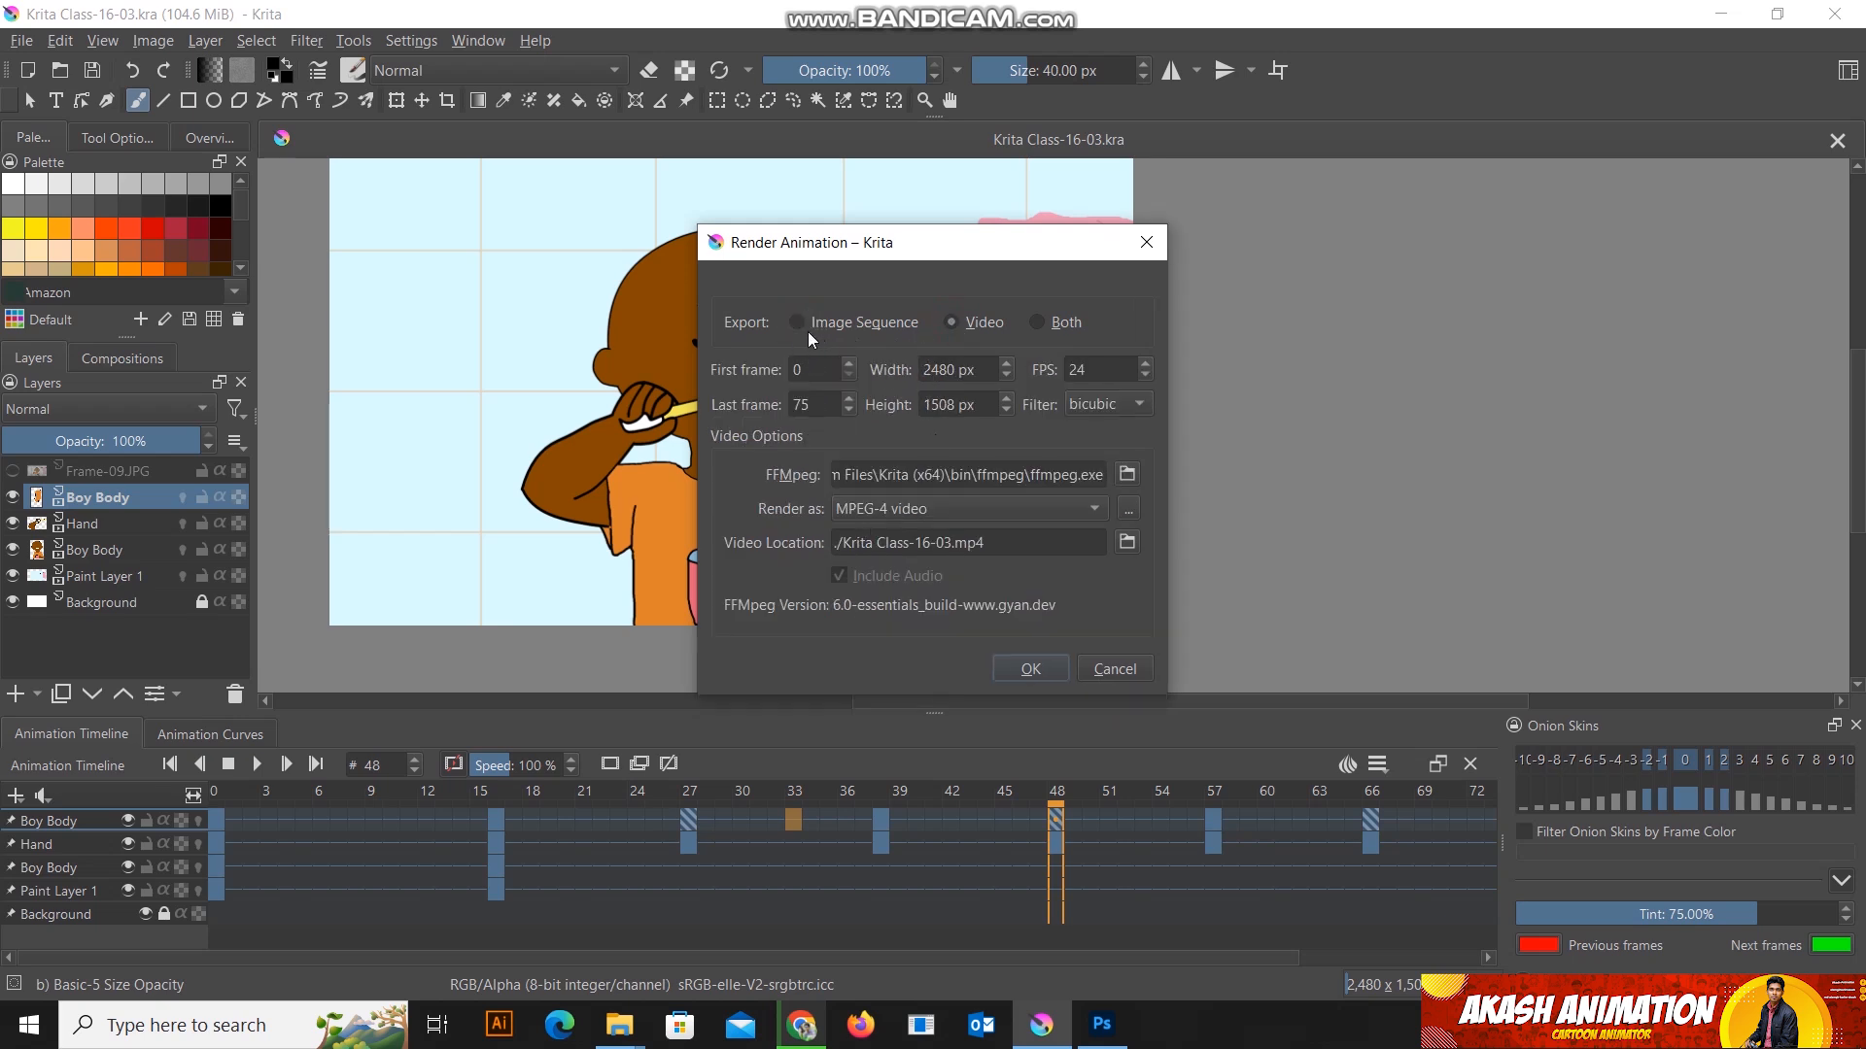
{"action": "left_click", "coordinate": [1040, 322]}
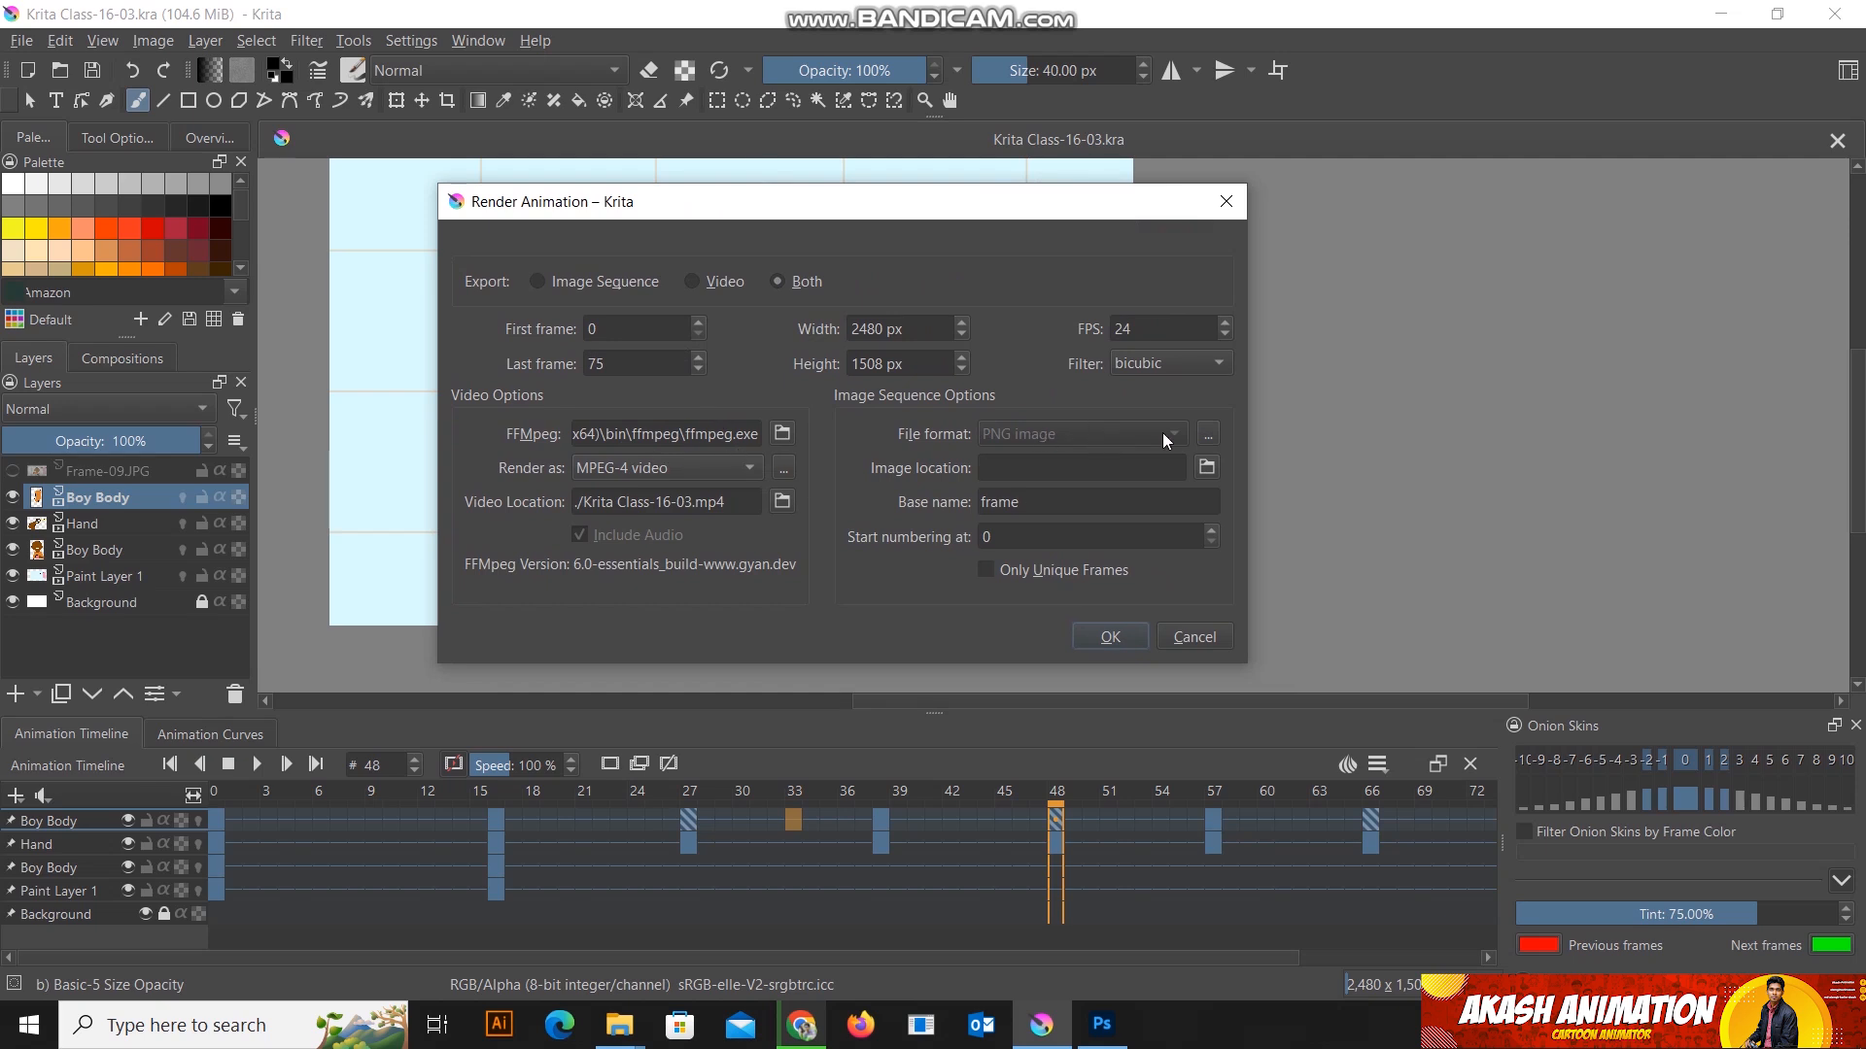
{"action": "left_click", "coordinate": [1206, 435]}
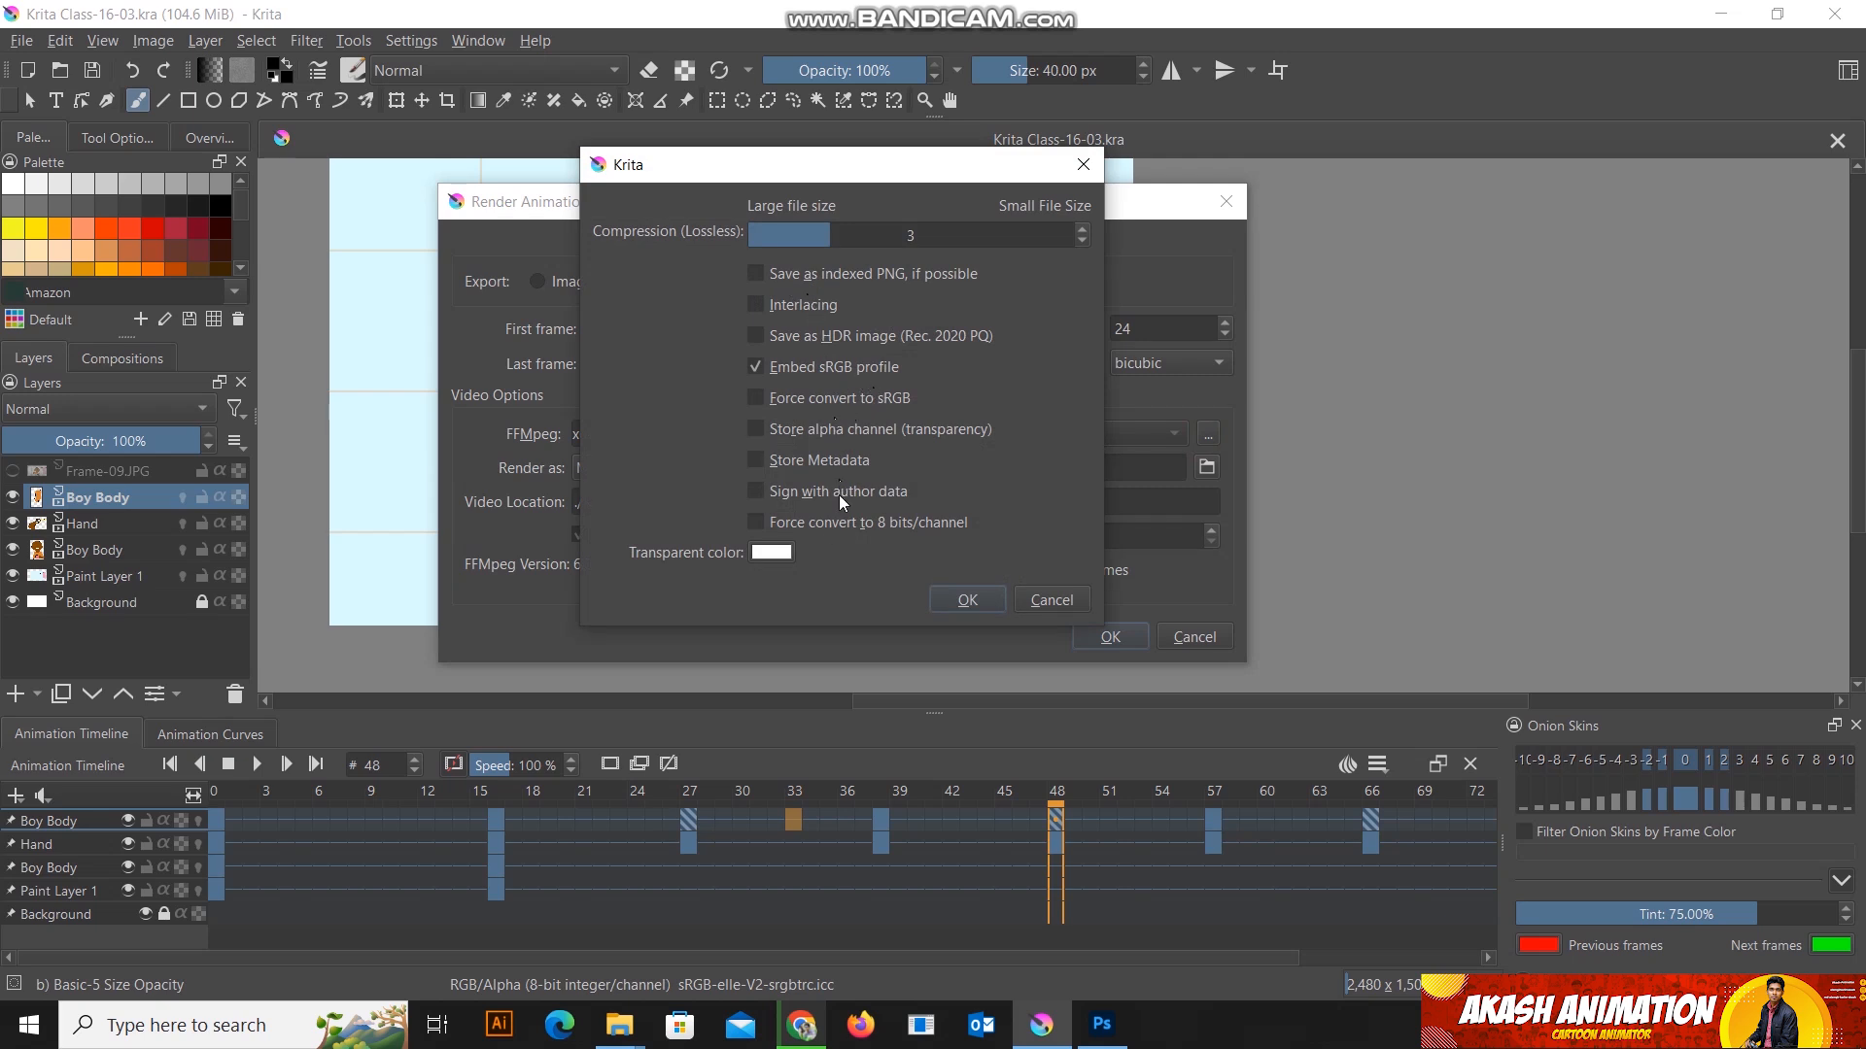
{"action": "left_click", "coordinate": [1052, 600]}
{"action": "left_click", "coordinate": [1221, 363]}
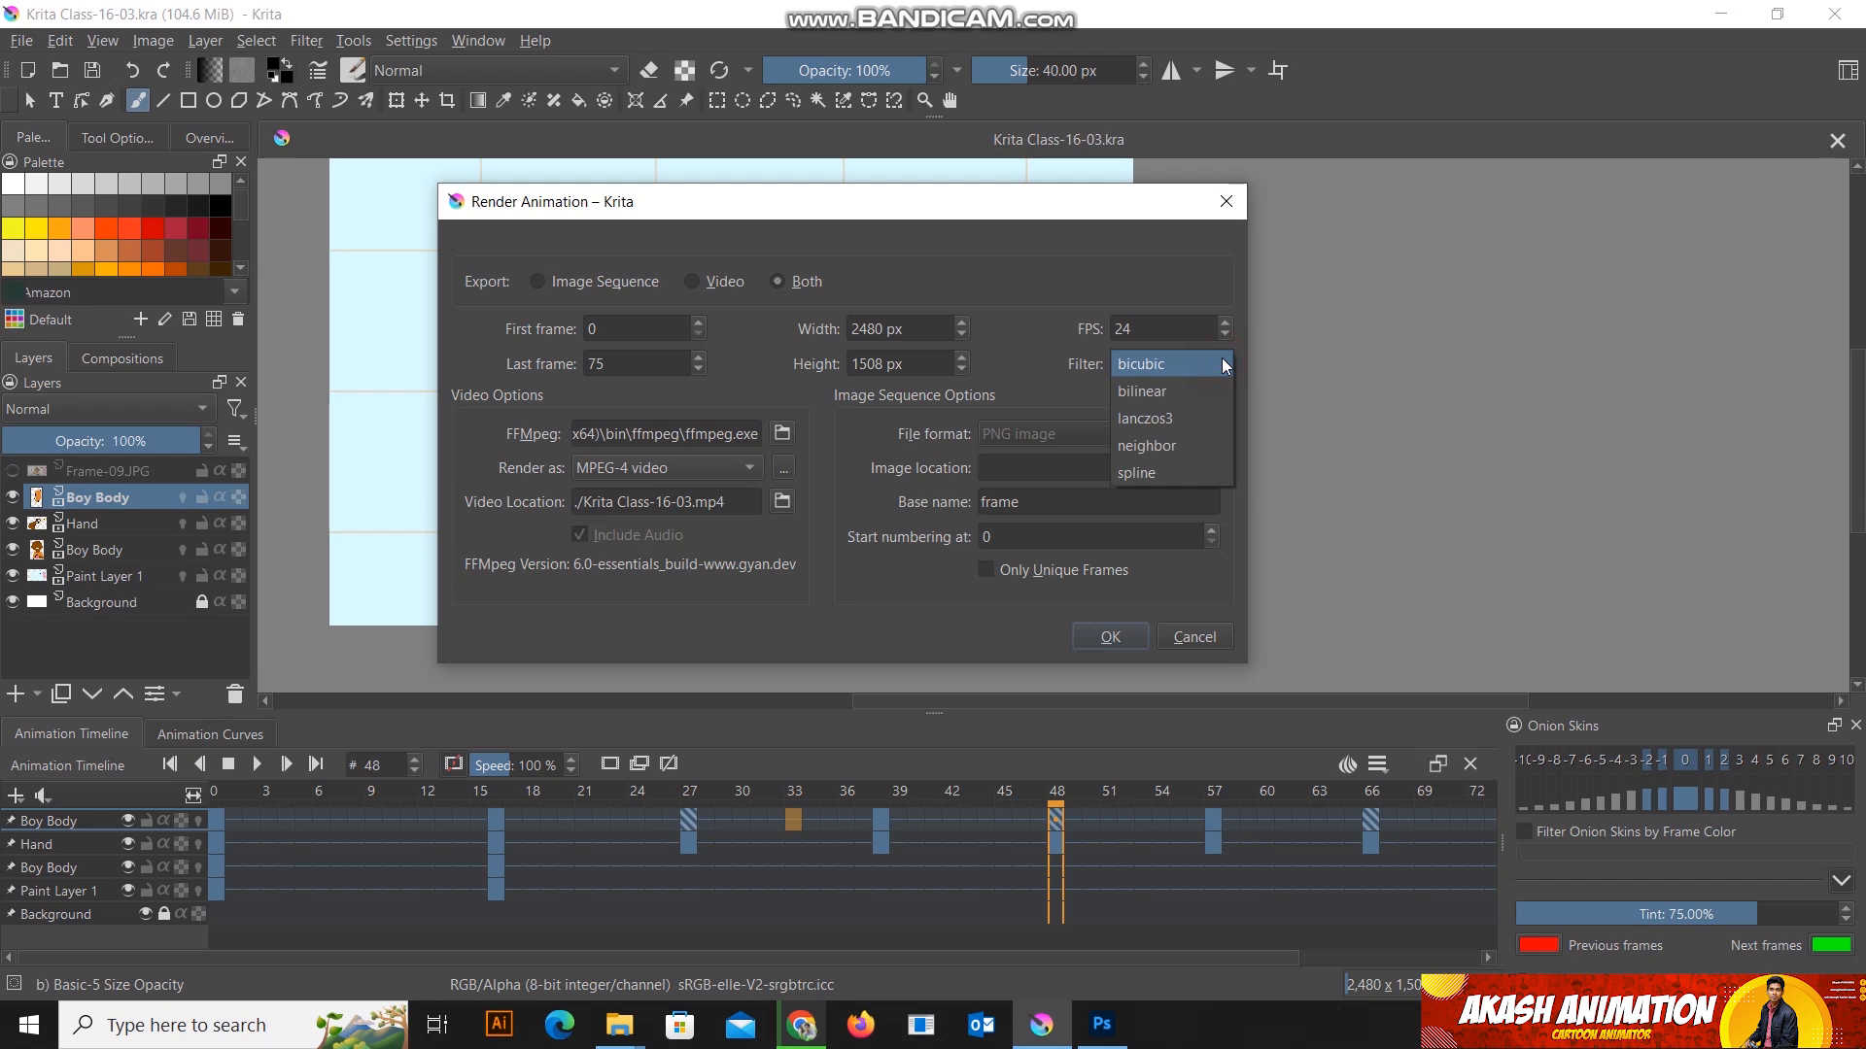
{"action": "left_click", "coordinate": [1221, 359]}
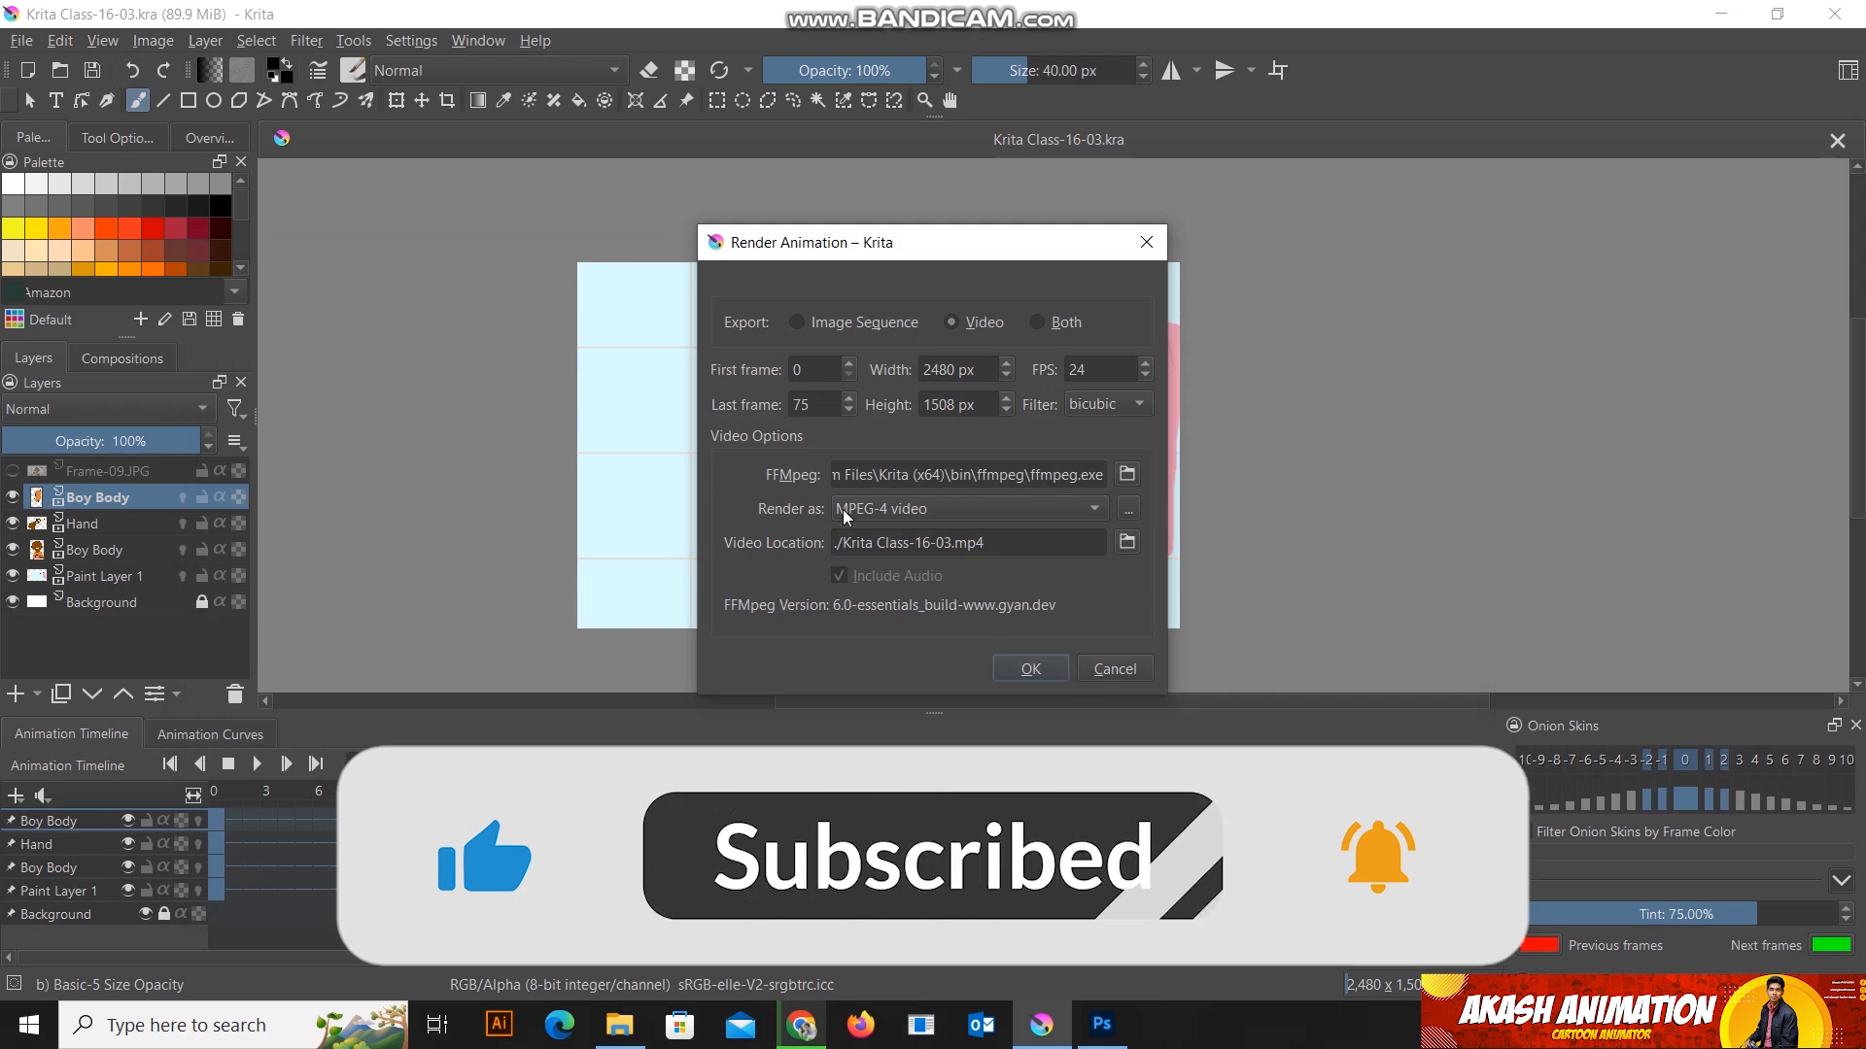
Step: Check the MPEG-4 encoder options without changing them, and render frames 0 to 75 as Krita Class-16-03.mp4 at 24 FPS
{"action": "left_click", "coordinate": [1127, 507]}
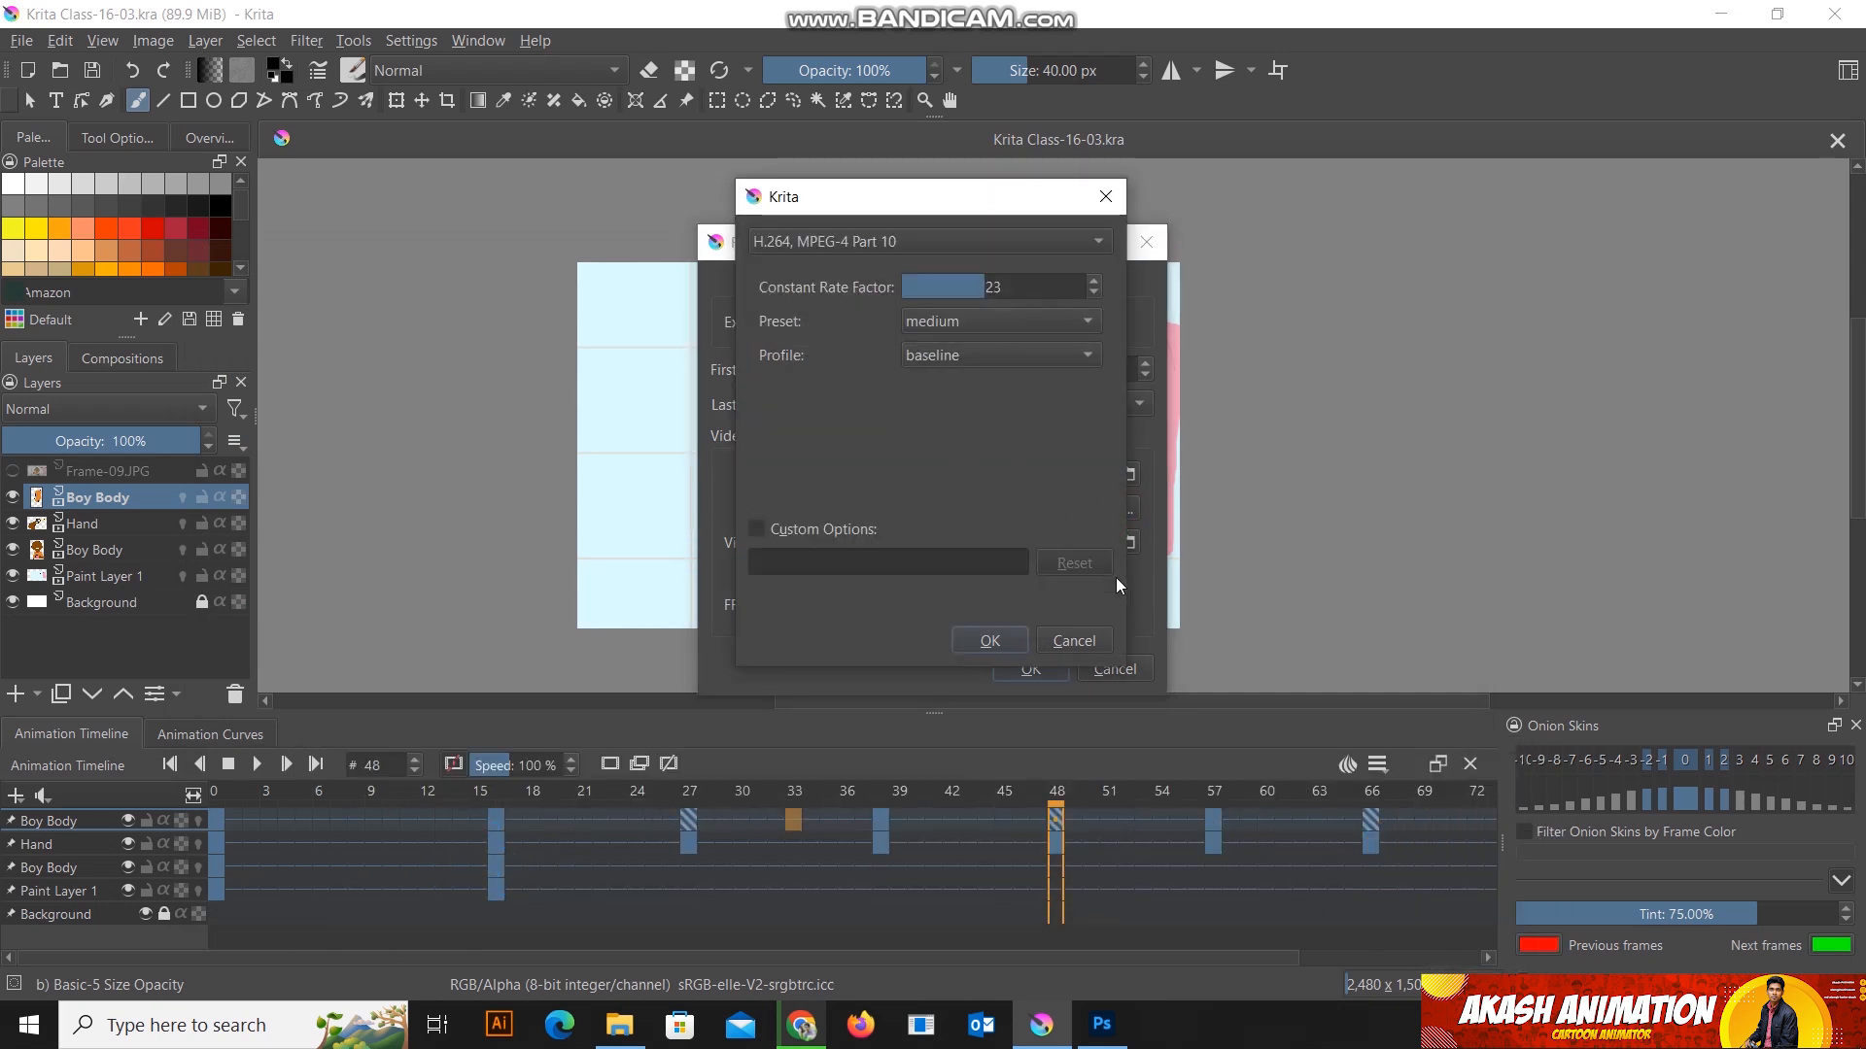
{"action": "left_click", "coordinate": [1072, 641]}
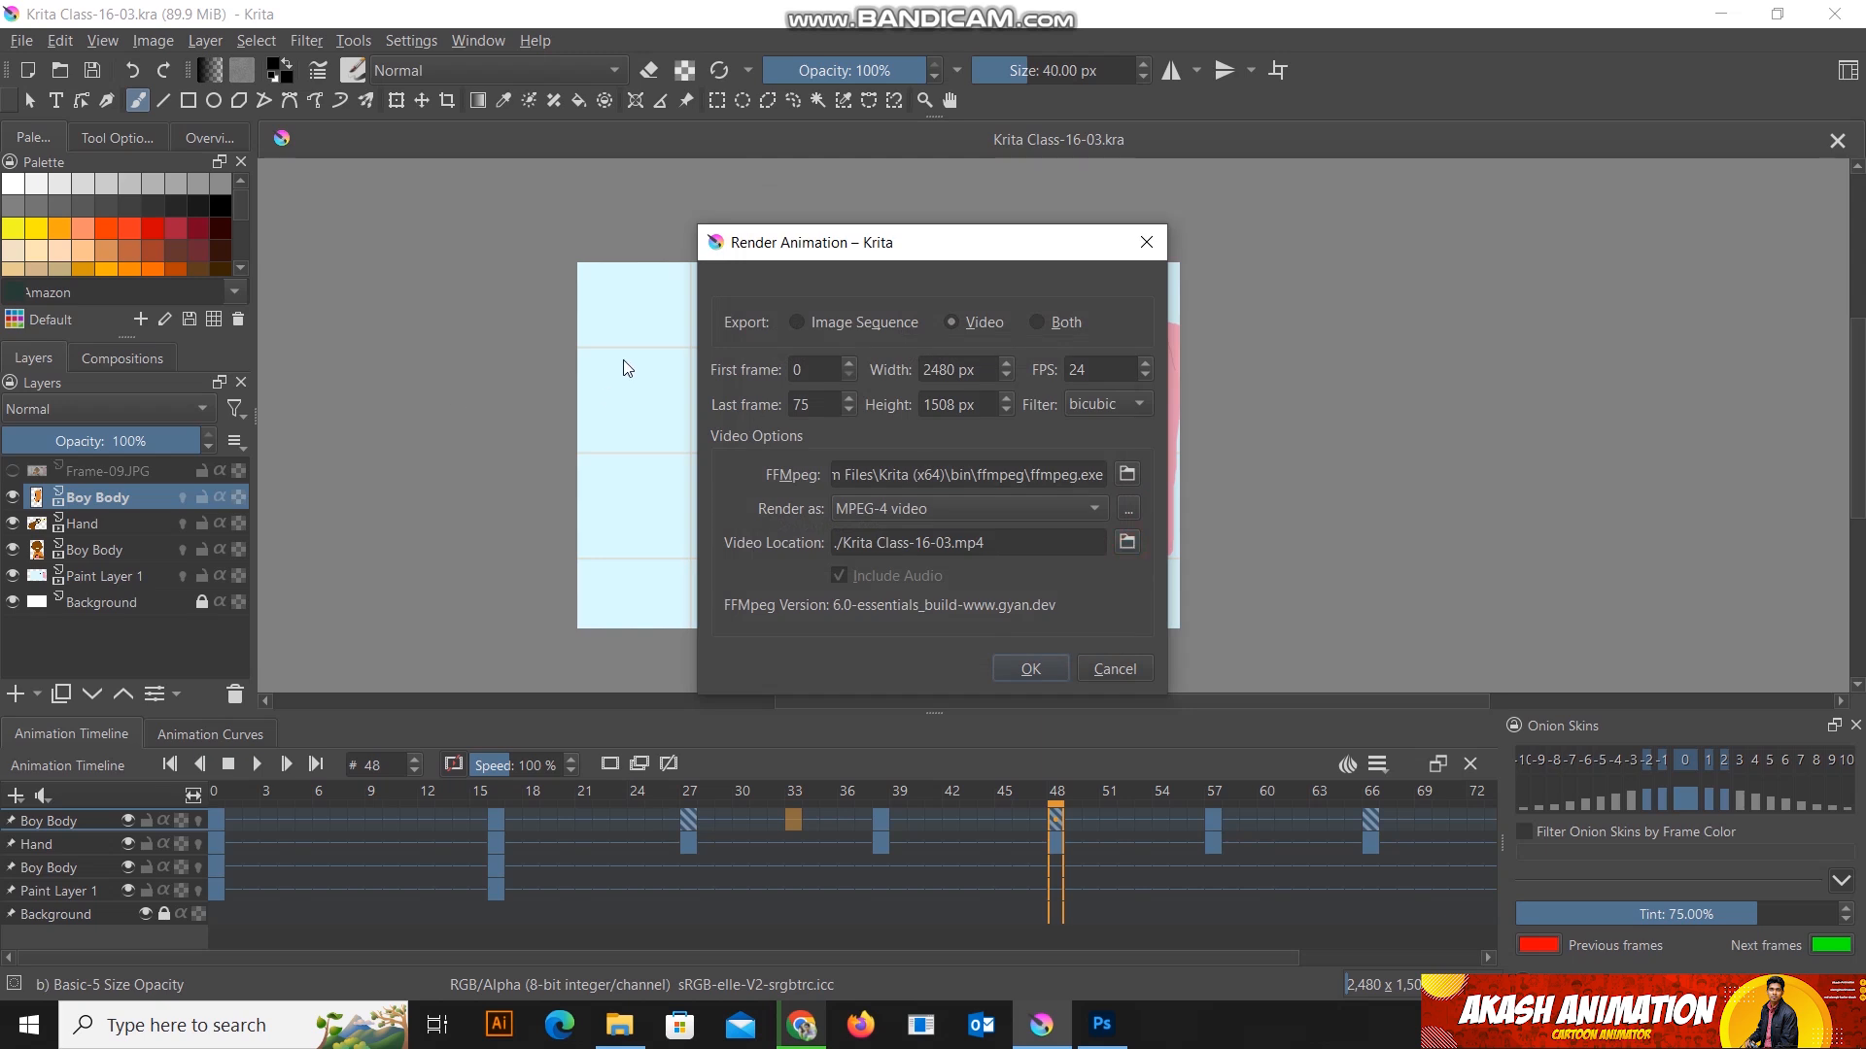
{"action": "left_click", "coordinate": [1030, 669]}
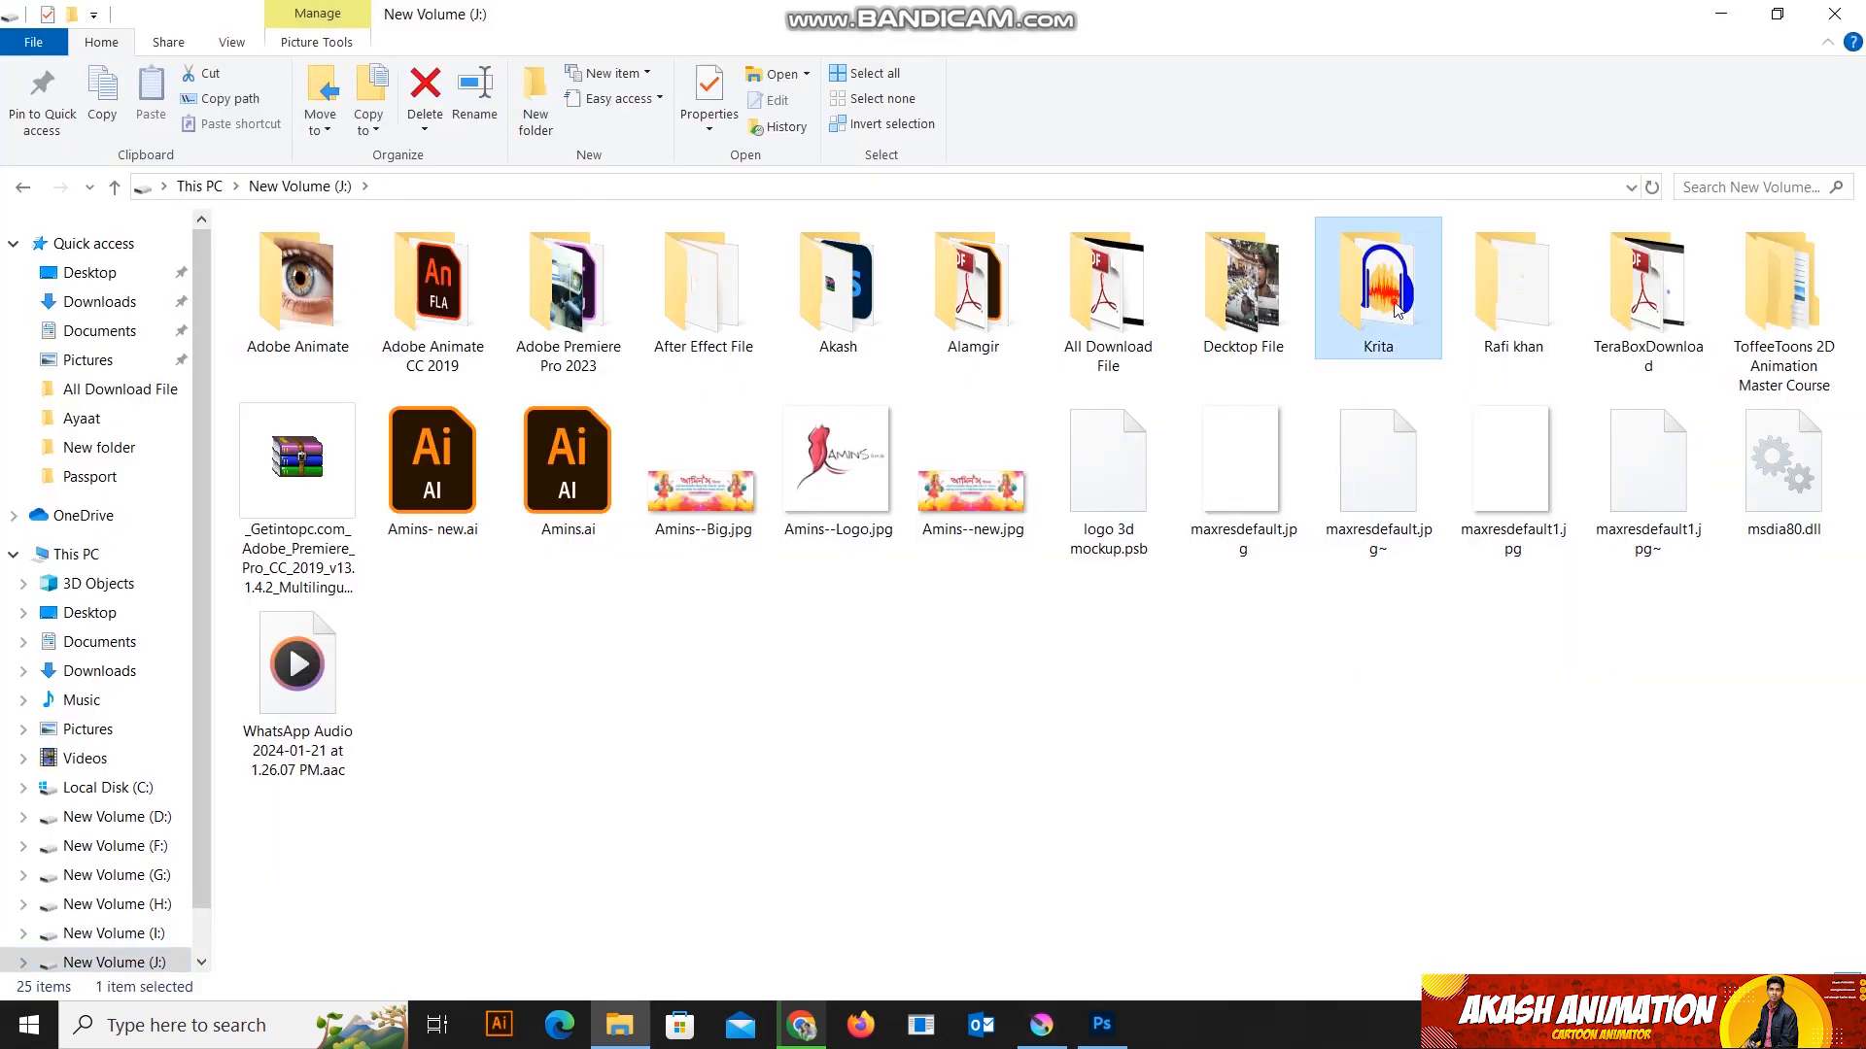
Step: Open the Class-16 folder inside Krita Tutorial Bangla Class in the Krita folder on the J: drive
{"action": "double_click", "coordinate": [1378, 292]}
{"action": "left_click", "coordinate": [259, 314]}
{"action": "double_click", "coordinate": [259, 314]}
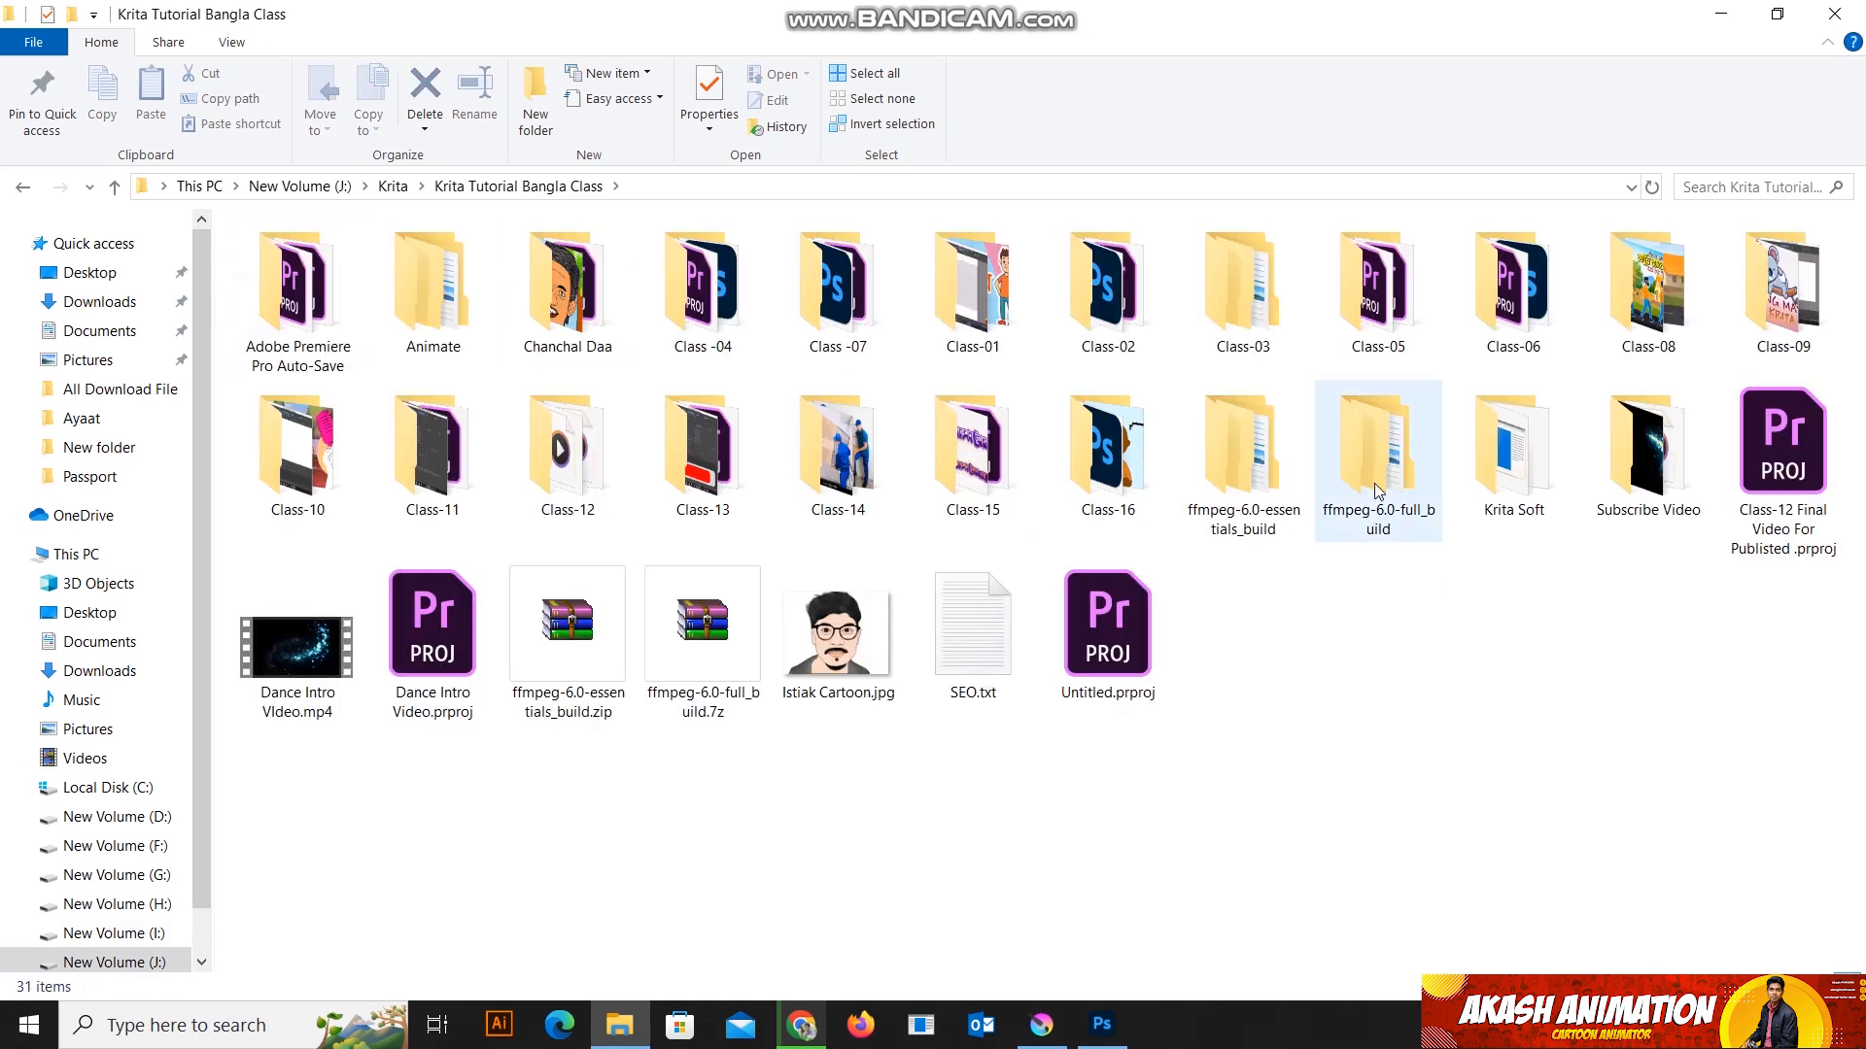
{"action": "left_click", "coordinate": [1127, 449]}
{"action": "scroll", "coordinate": [1299, 688], "scroll_direction": "down", "scroll_amount": 10}
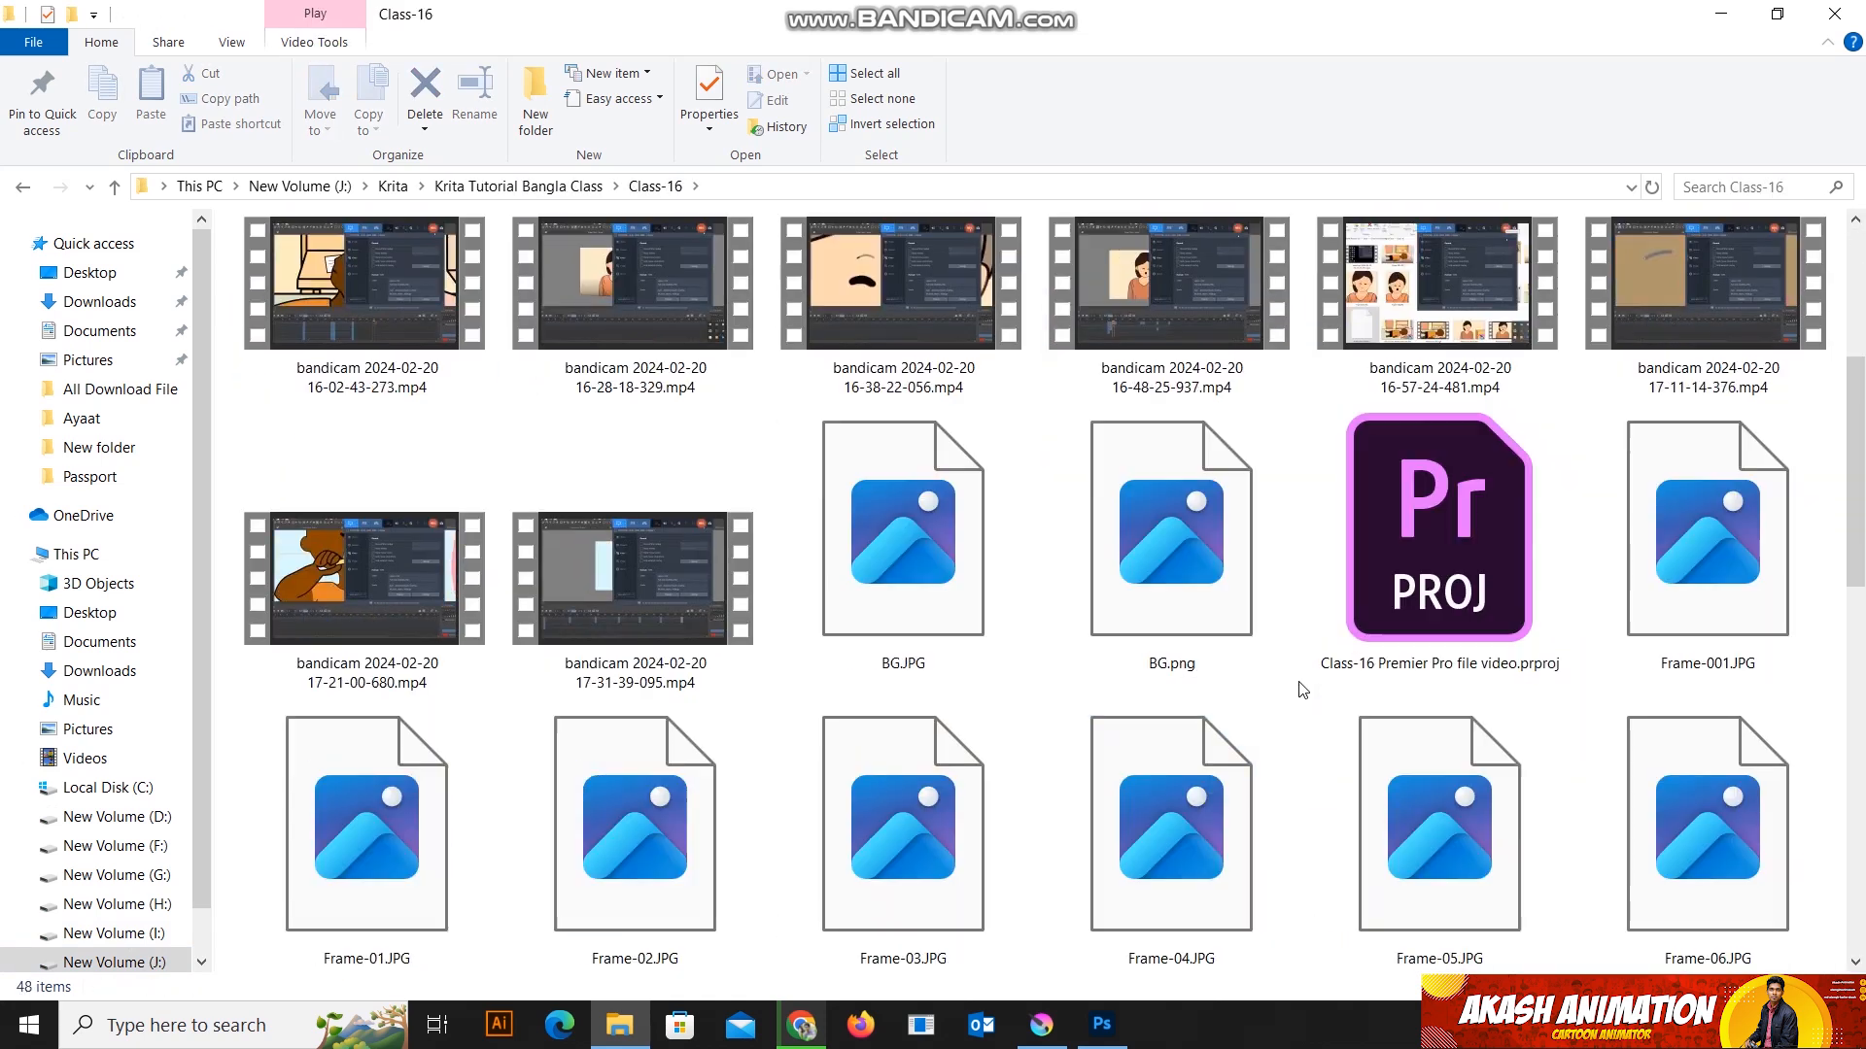
Step: Open the rendered Krita Class-16-03 video from the Class-16 folder and replay it
{"action": "double_click", "coordinate": [1442, 643]}
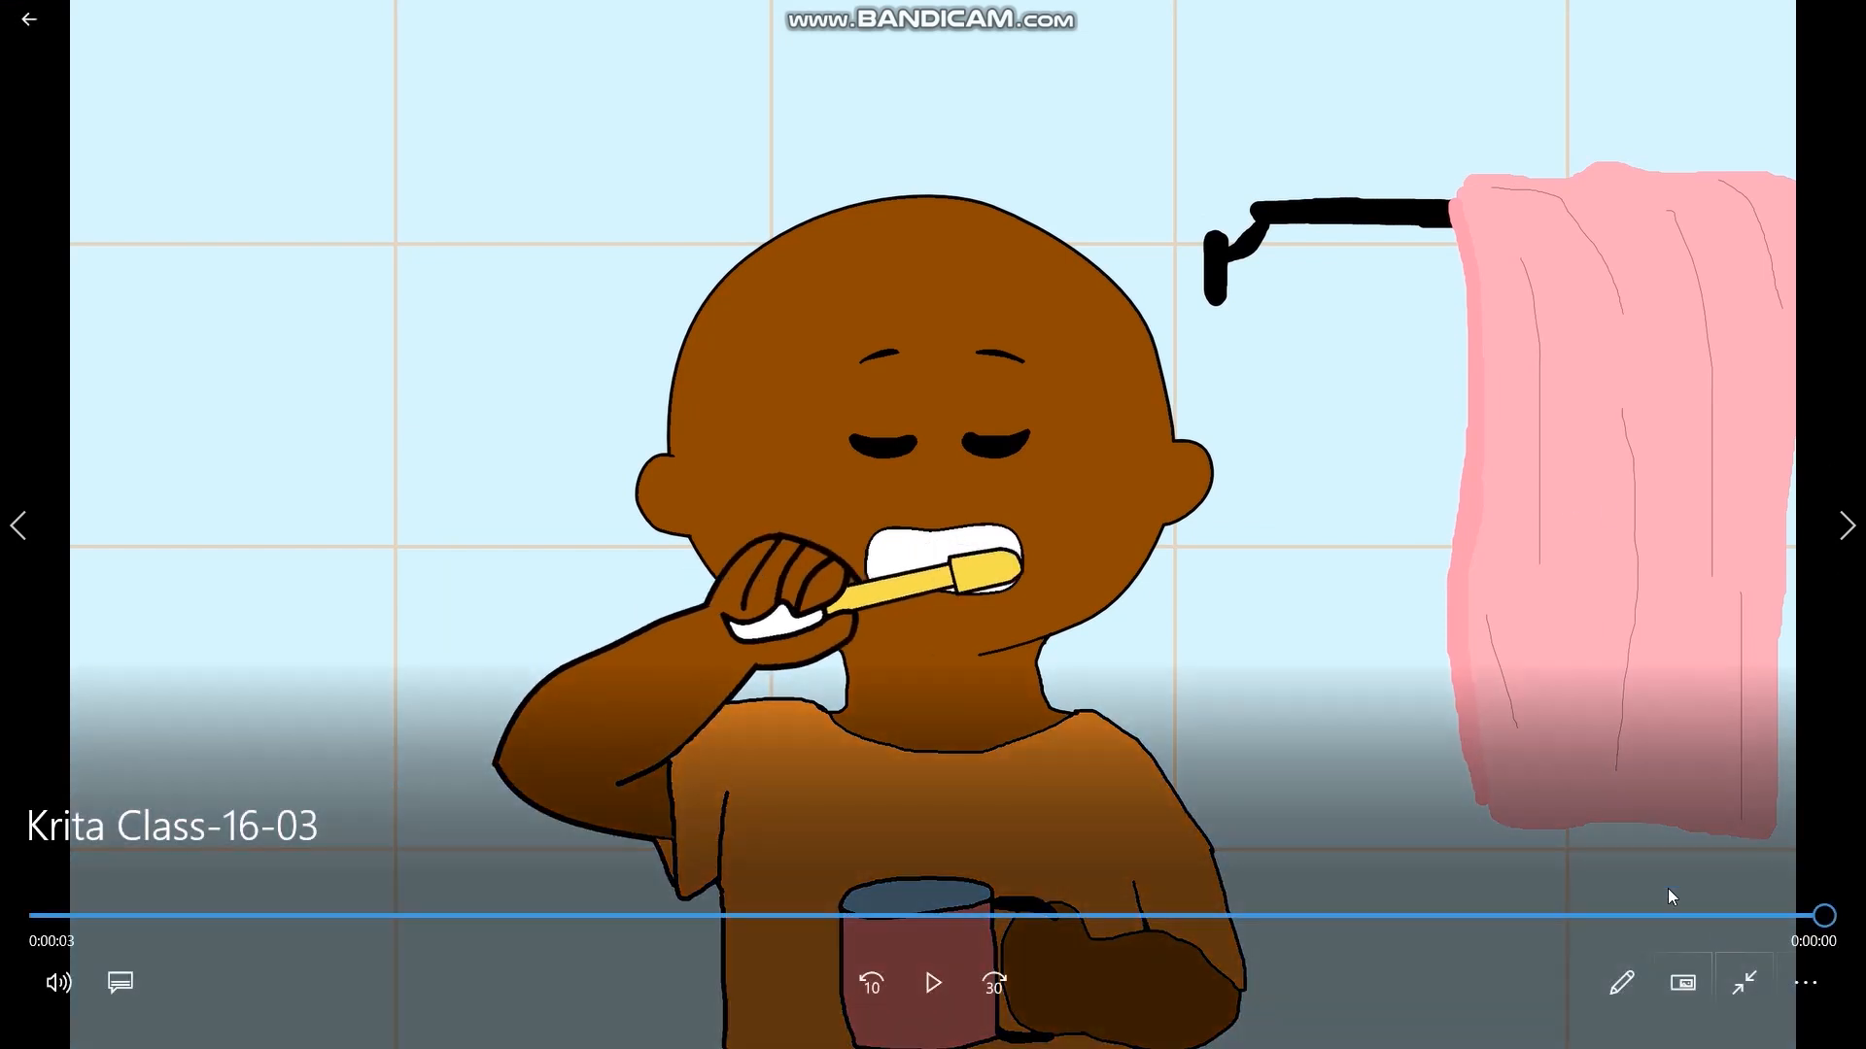
{"action": "left_click", "coordinate": [942, 998]}
{"action": "left_click", "coordinate": [935, 985]}
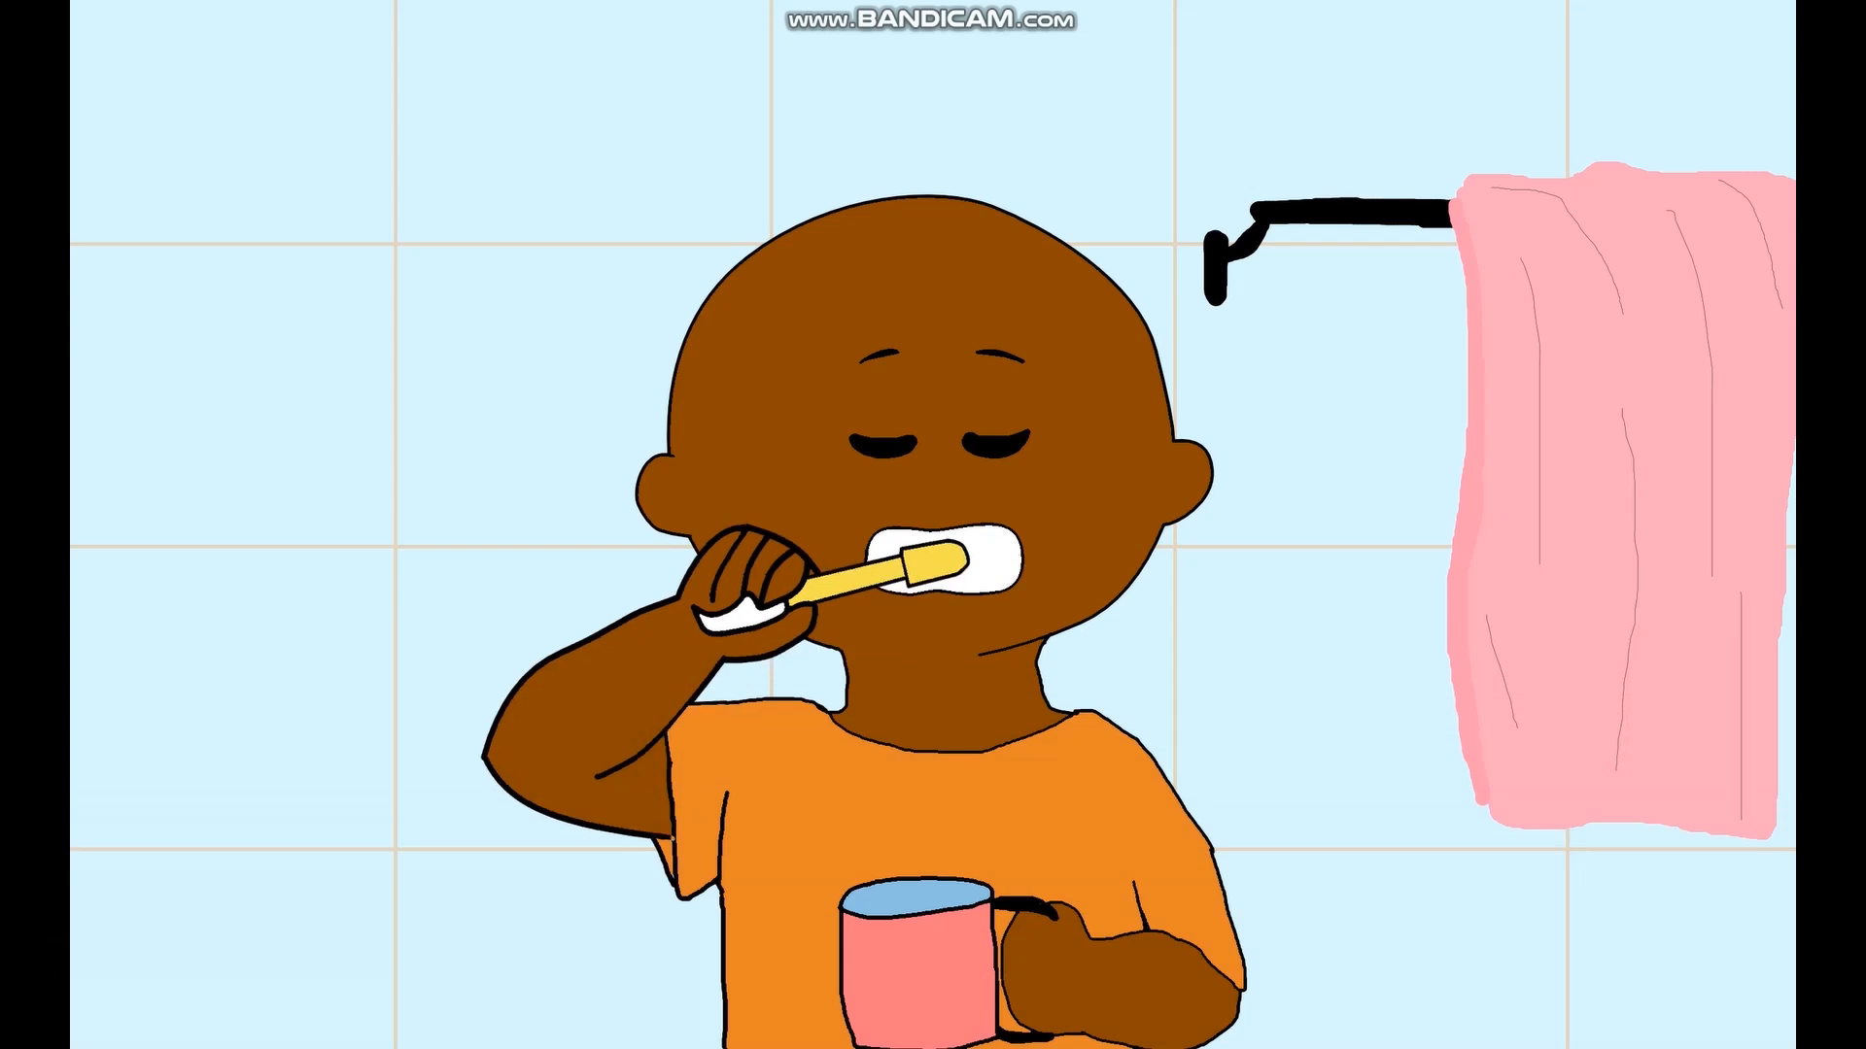